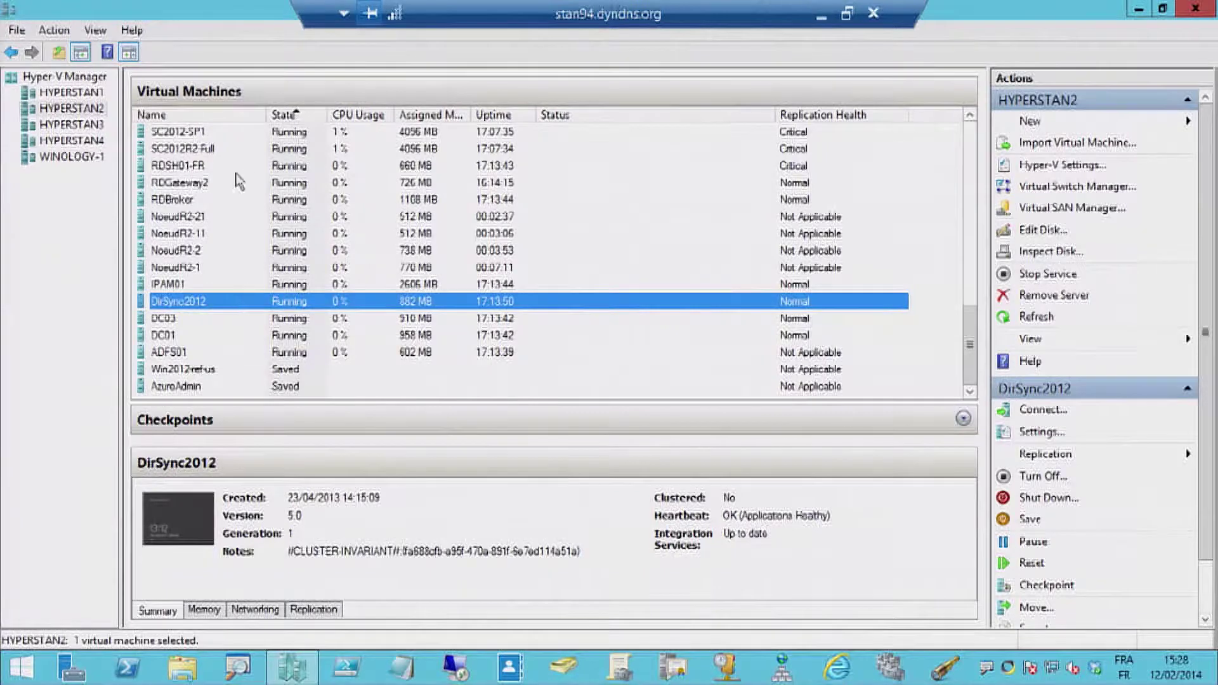
# Inspect the hard drive configuration of the VM-2012-Azure virtual machine on HYPERSTAN2, leaving its settings unchanged.
pyautogui.scroll(1, 235, 178)
pyautogui.click(216, 149)
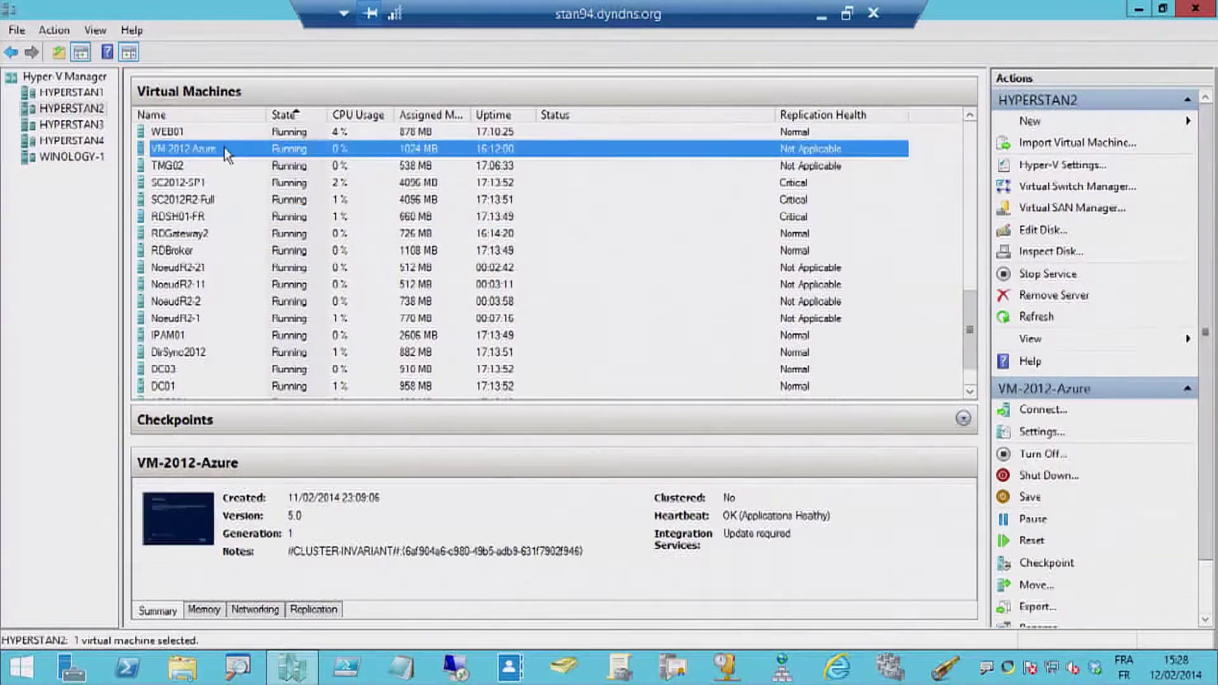
pyautogui.rightClick(225, 149)
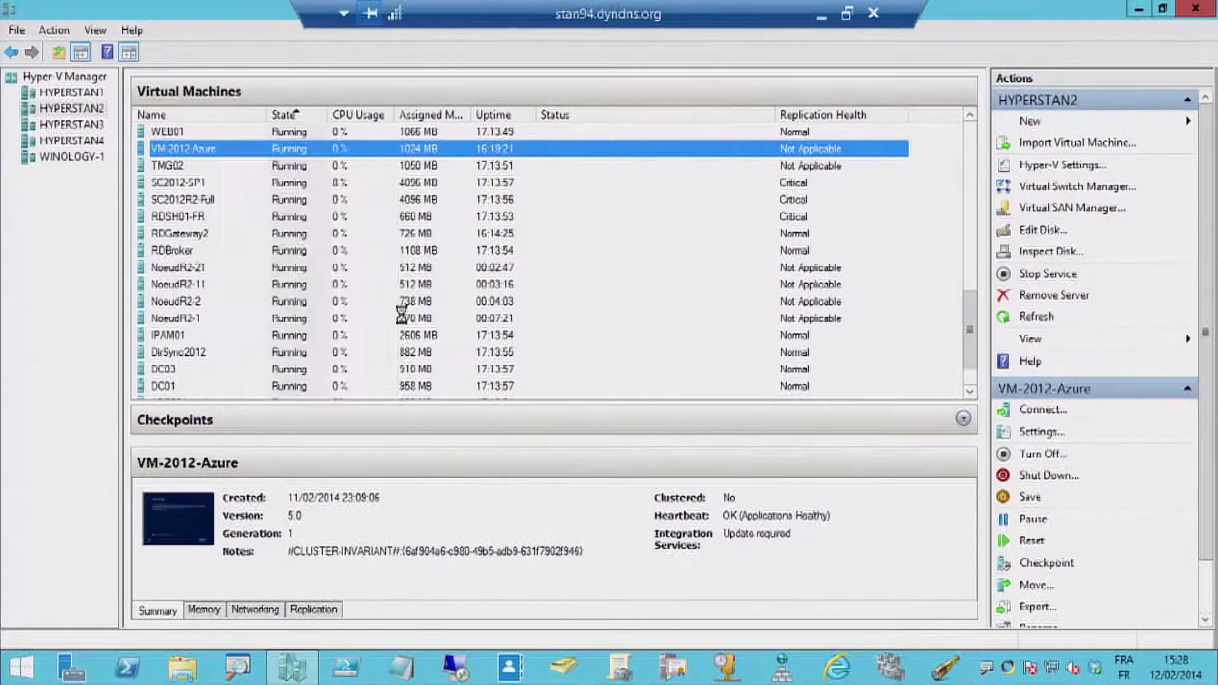
pyautogui.click(864, 538)
pyautogui.rightClick(201, 156)
pyautogui.click(244, 183)
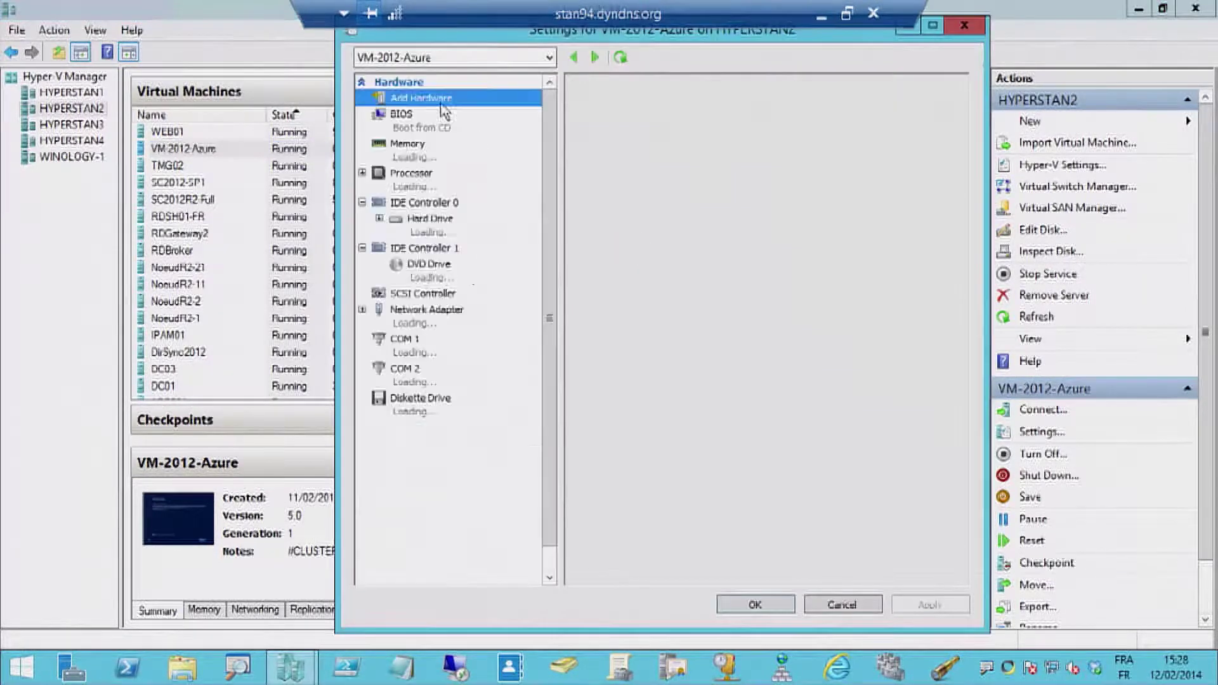
pyautogui.click(444, 228)
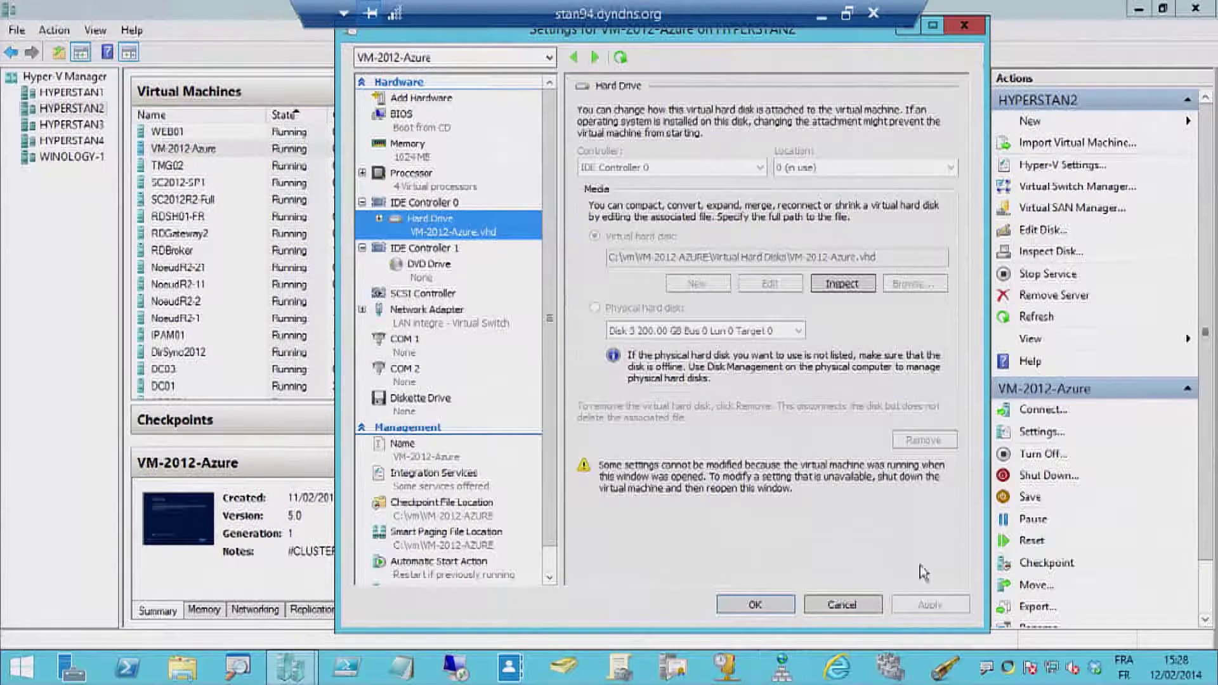
pyautogui.click(842, 606)
# Set up a move of the VM-2012-Azure virtual machine to host hyperstan1, with all its data going to a single location.
pyautogui.rightClick(218, 152)
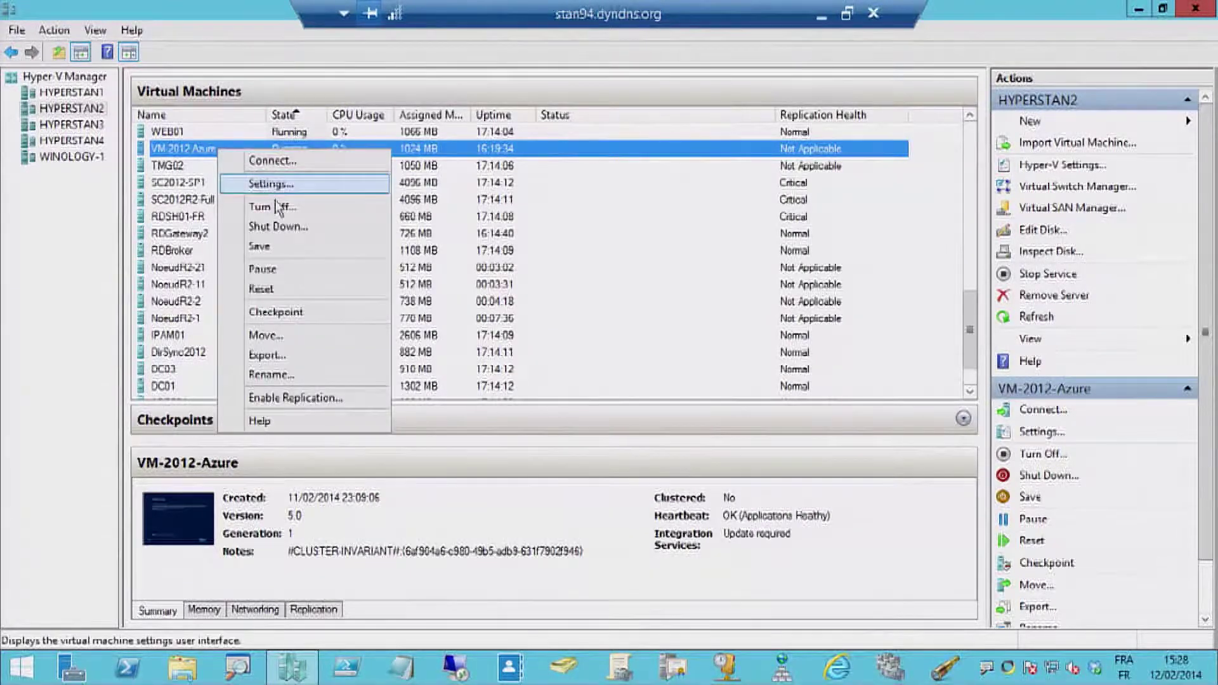
pyautogui.click(273, 335)
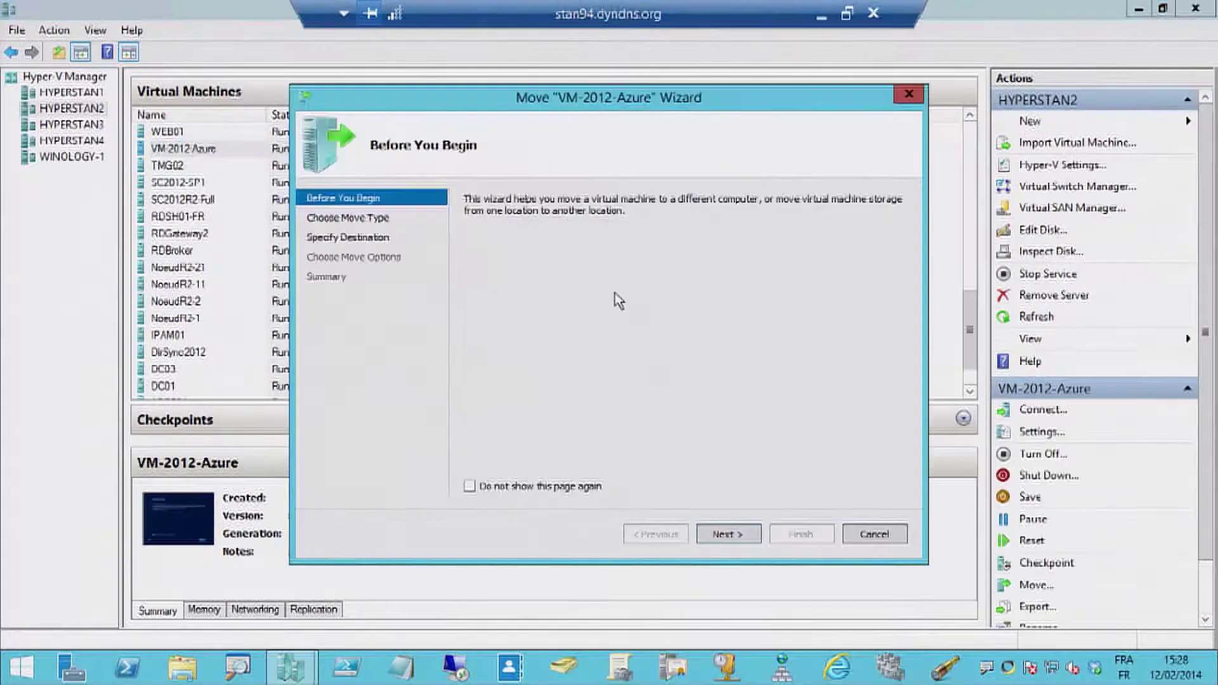
pyautogui.click(741, 536)
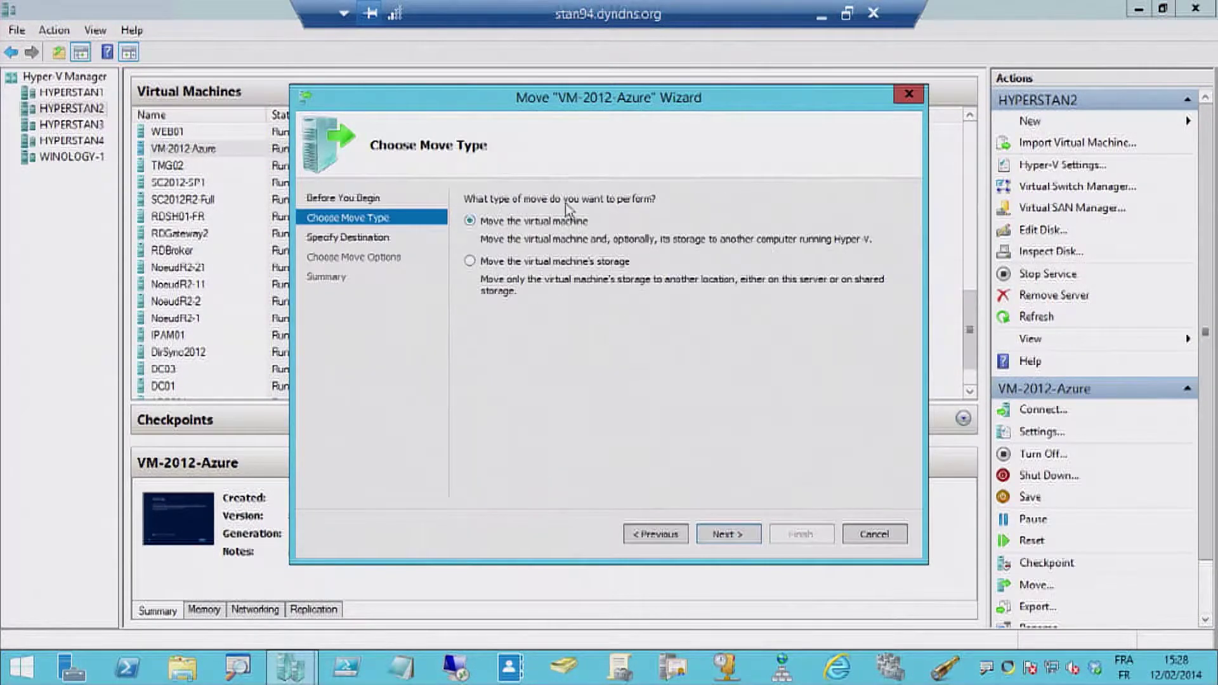
pyautogui.click(738, 536)
pyautogui.write('hy')
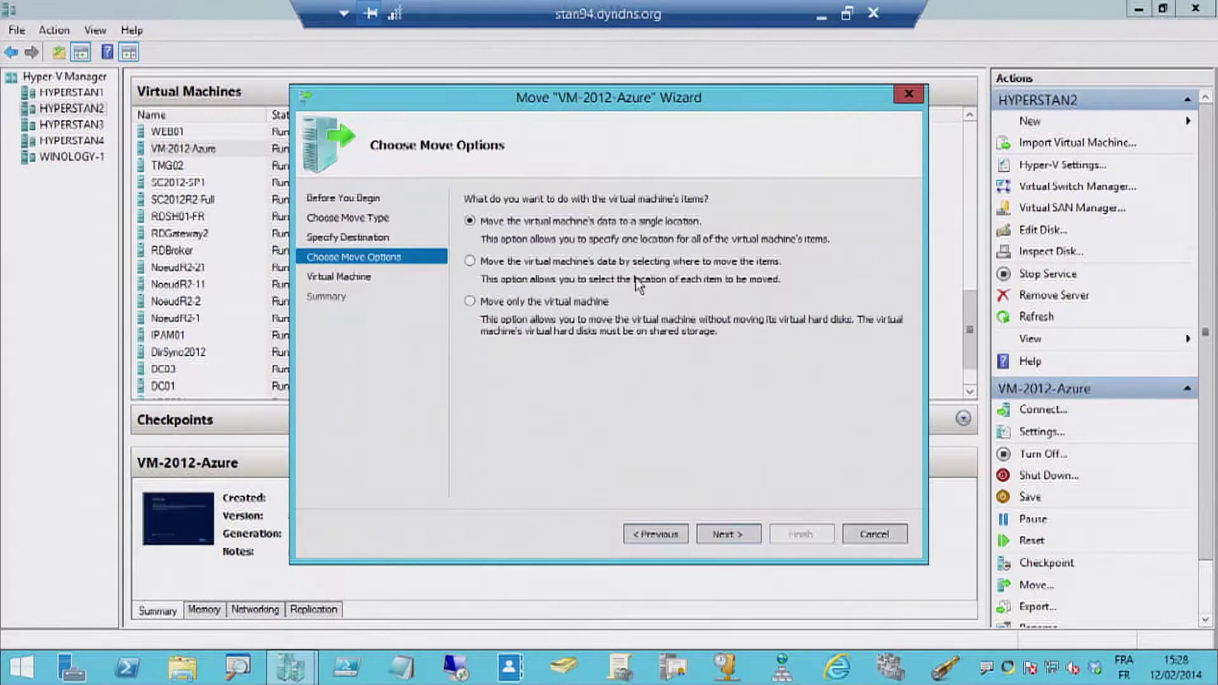
pyautogui.click(741, 539)
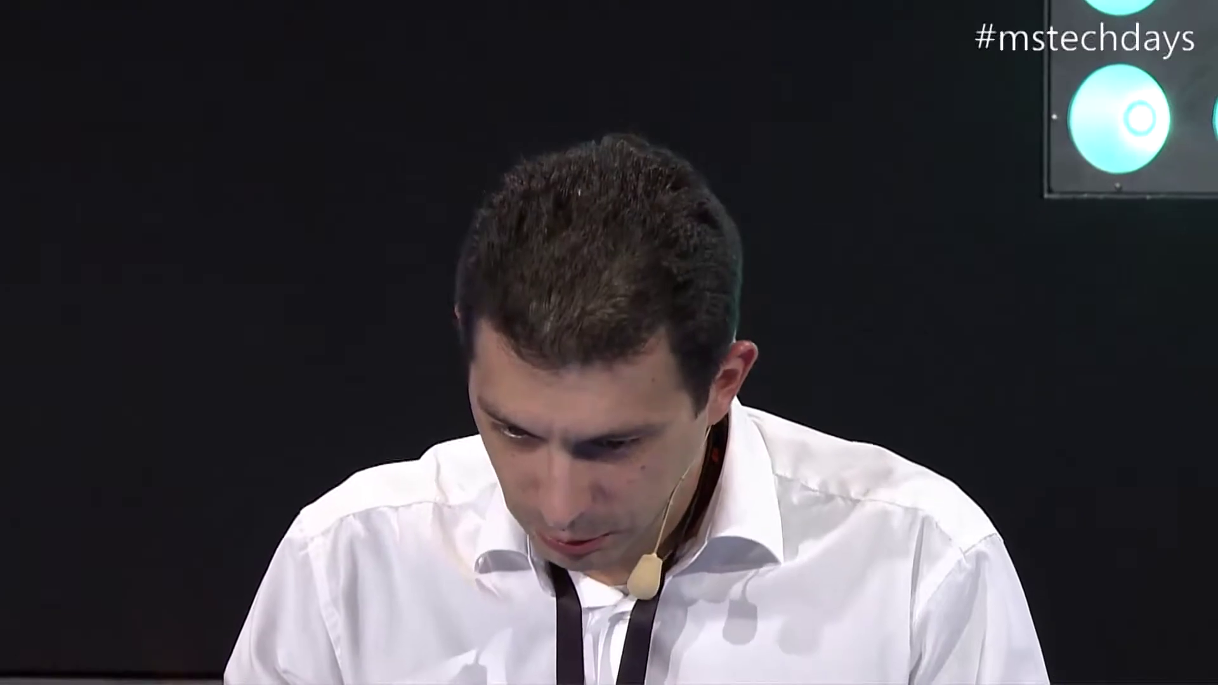
# Choose C:\vm\WS2012 Azure on the destination host as the virtual machine's new folder.
pyautogui.doubleClick(558, 279)
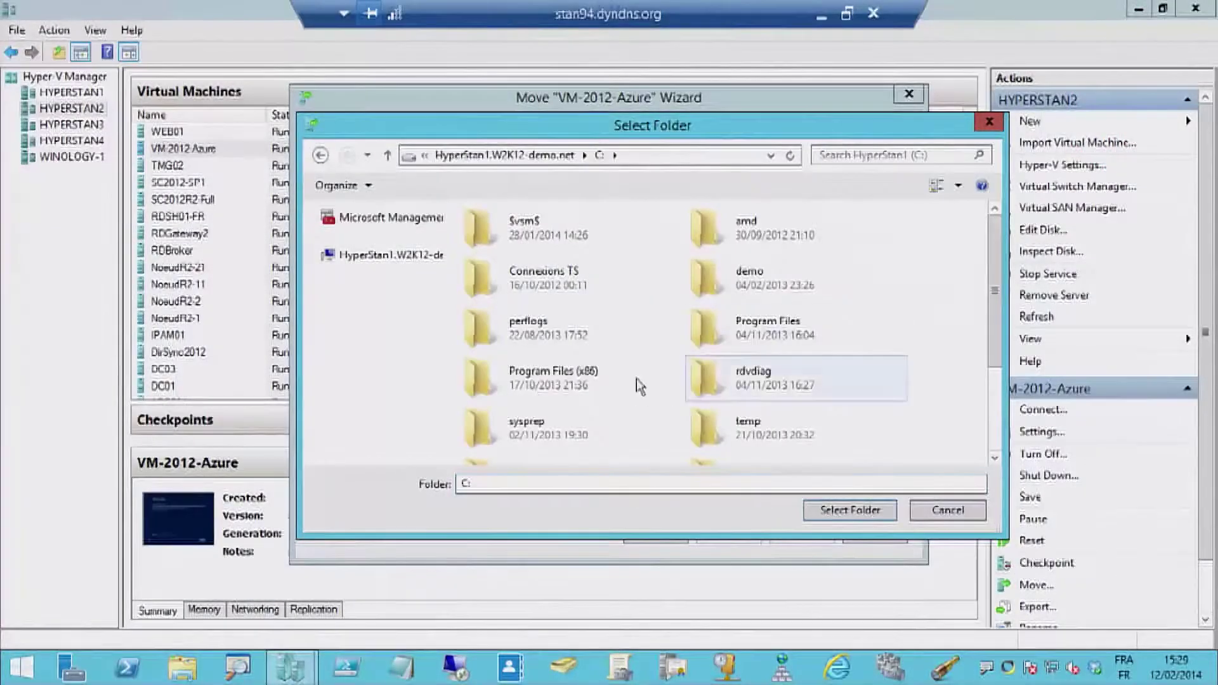
pyautogui.scroll(-3, 742, 447)
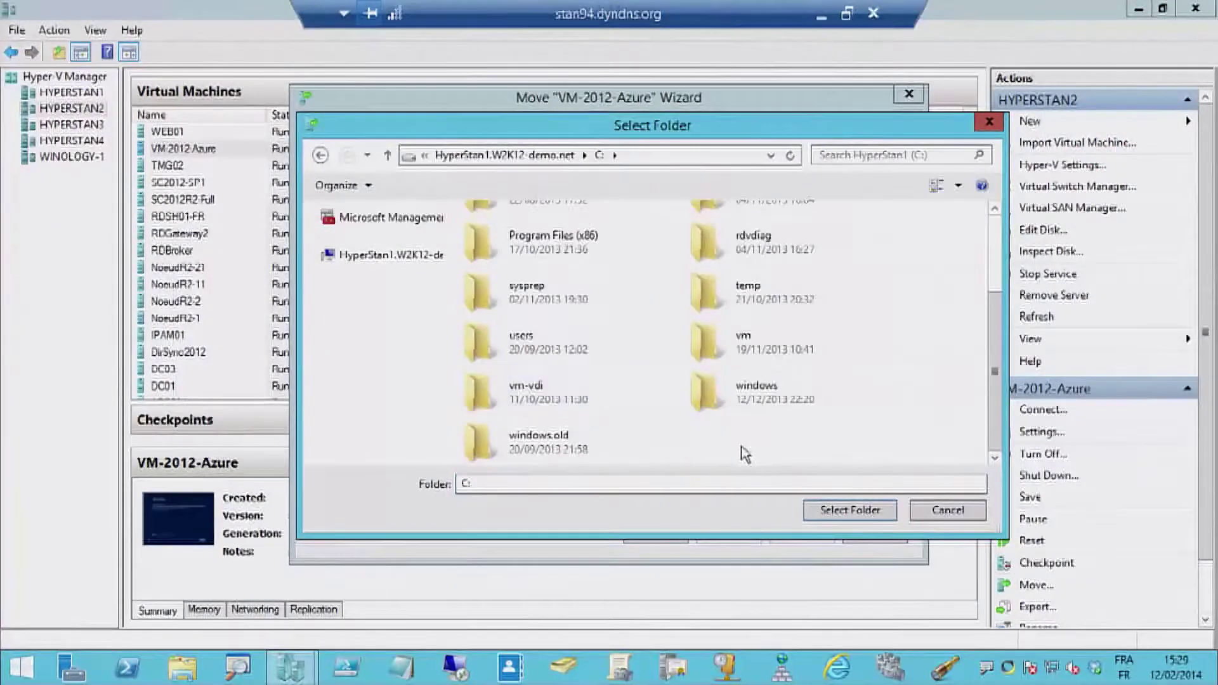
pyautogui.doubleClick(726, 344)
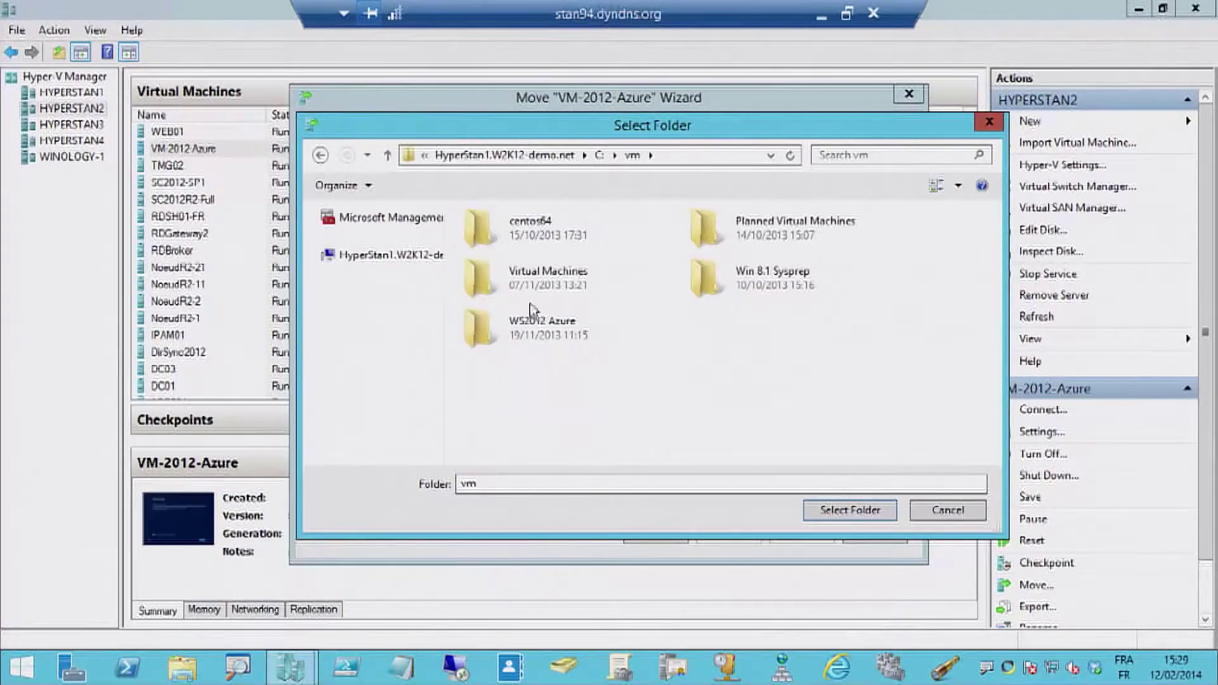
pyautogui.click(538, 343)
pyautogui.click(850, 510)
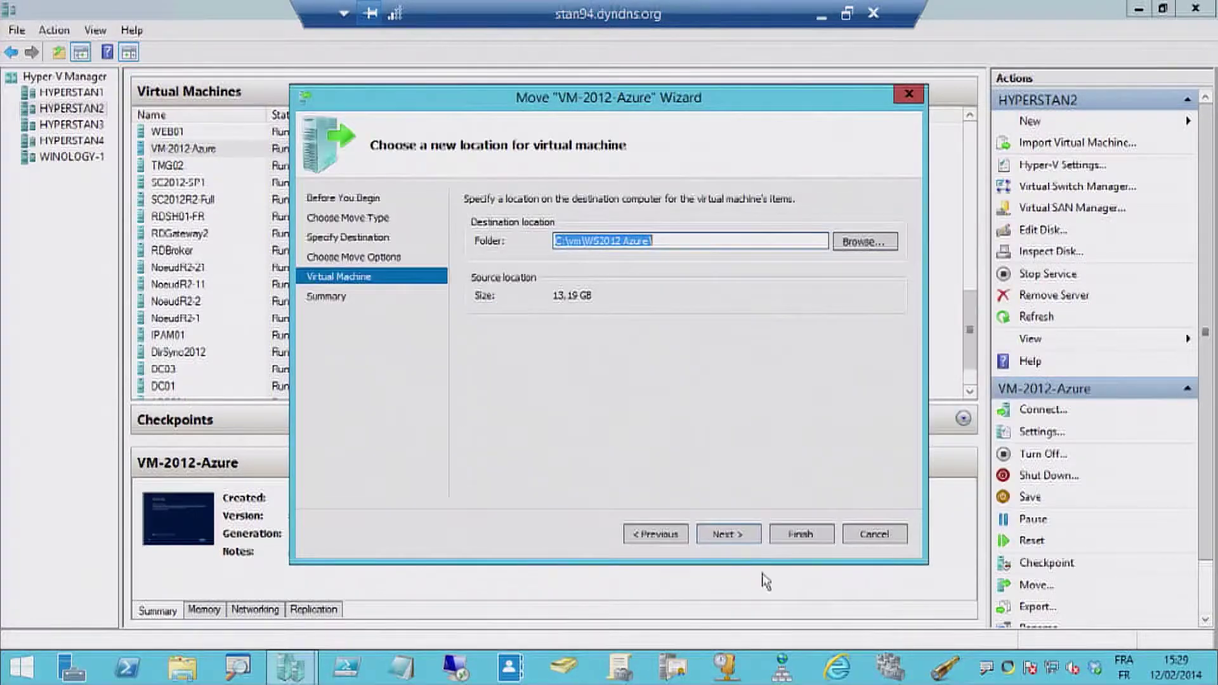
pyautogui.click(736, 540)
# Review the move summary up close and start moving VM-2012-Azure.
pyautogui.click(800, 535)
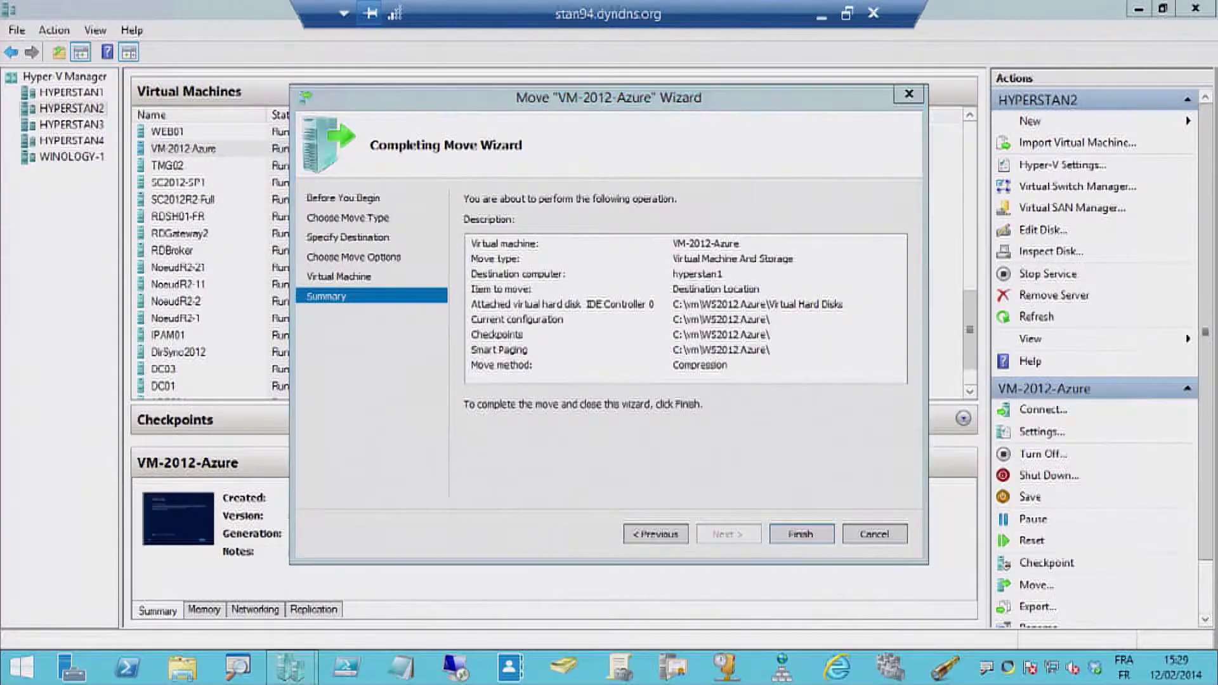
pyautogui.hotkey('ctrl', '1')
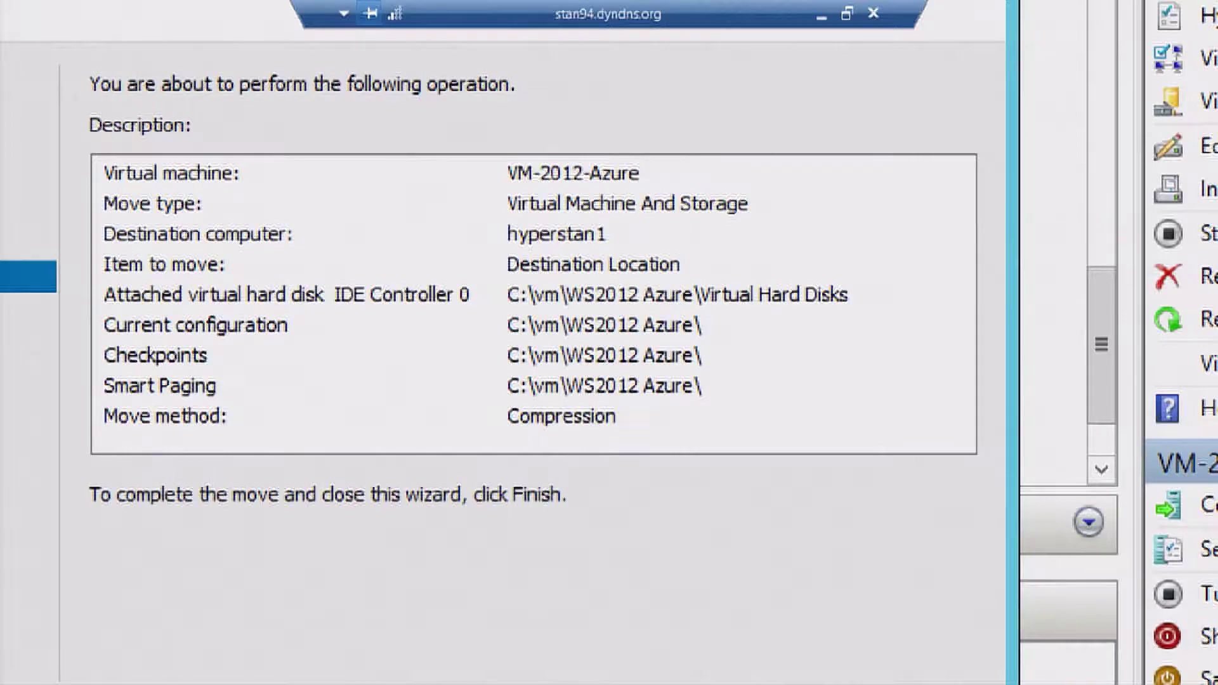
pyautogui.press('Escape')
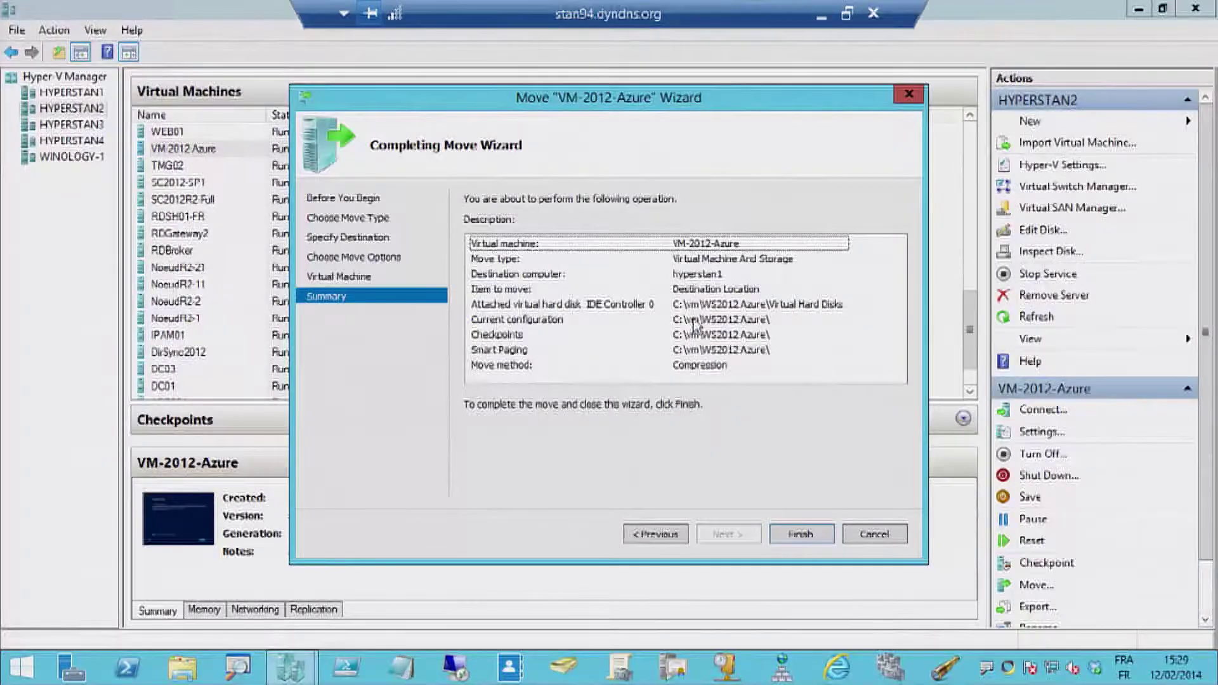
pyautogui.click(801, 541)
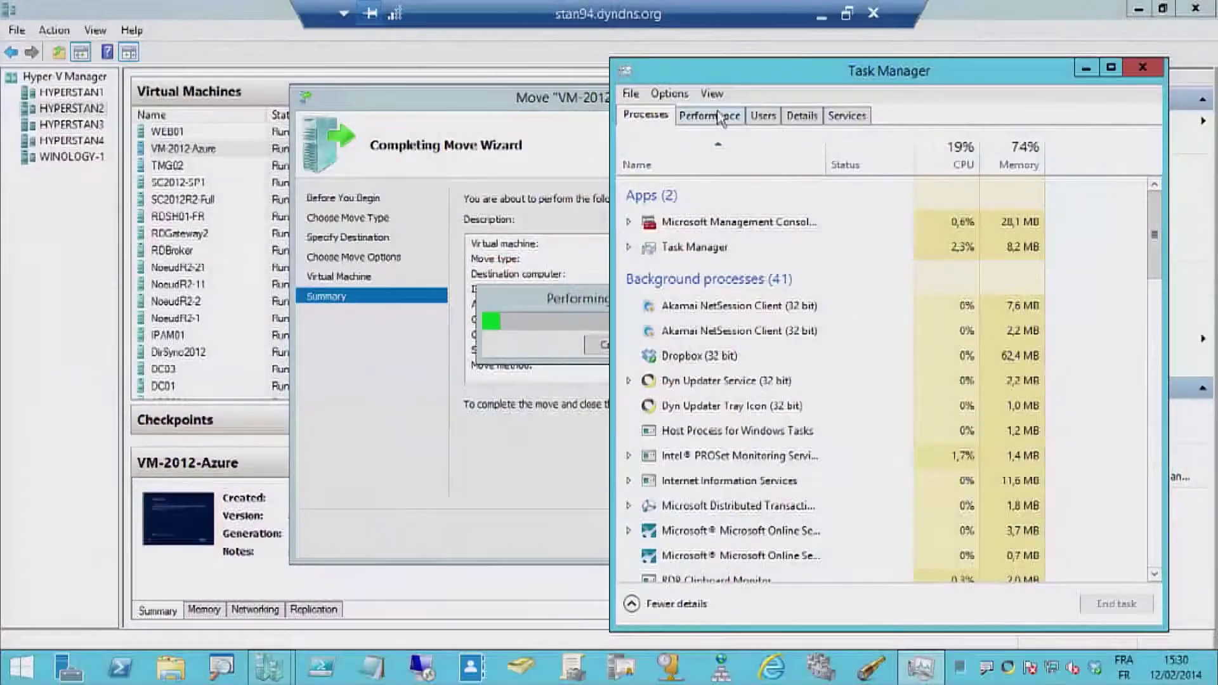
# View the host's performance graphs in Task Manager to examine Ethernet throughput during the move.
pyautogui.click(719, 117)
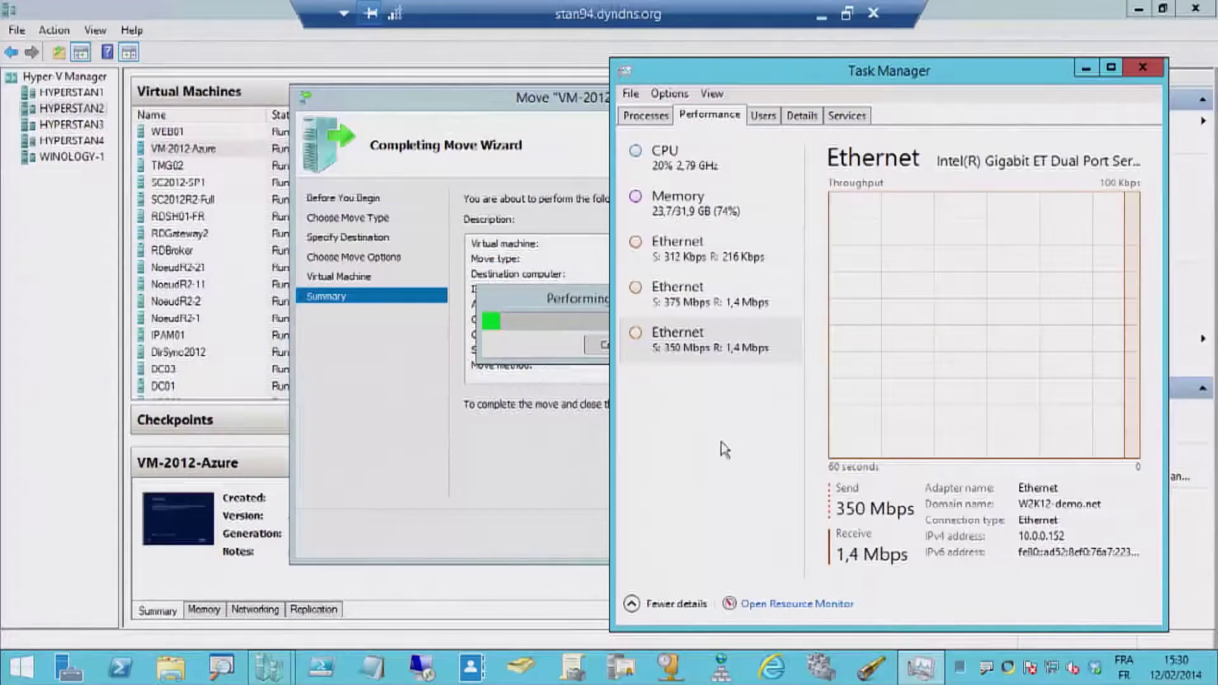
pyautogui.hotkey('ctrl', '4')
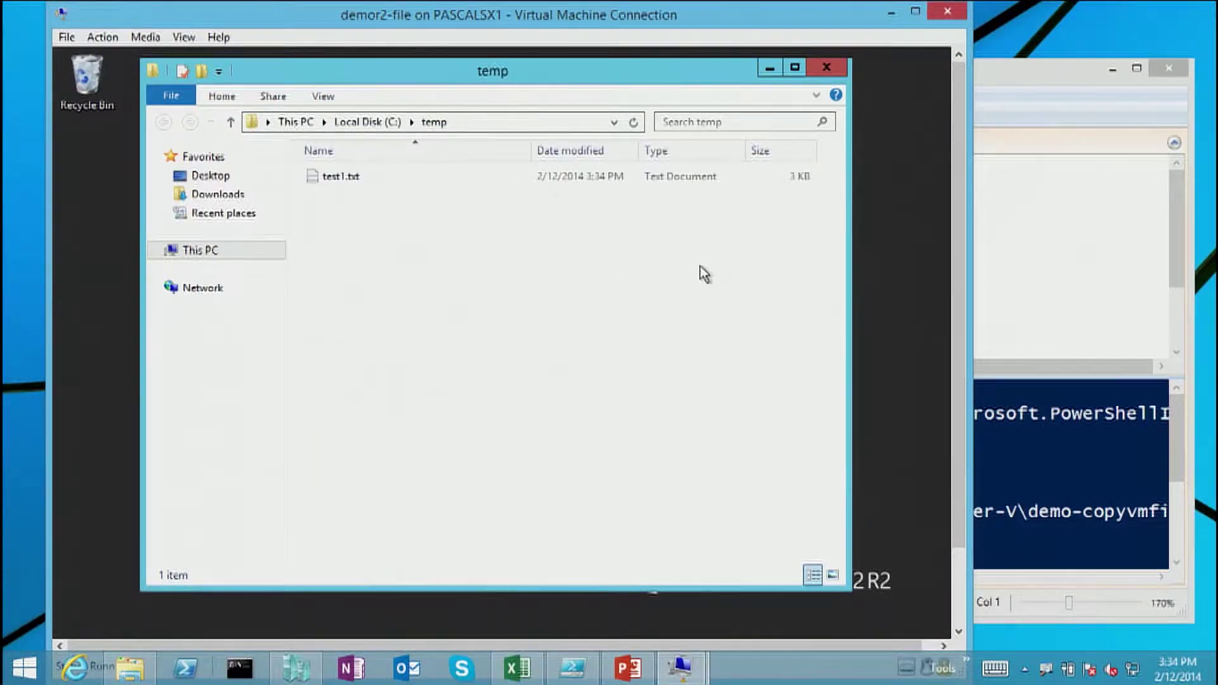
# Minimize PowerShell ISE and paste the copied test2.txt into C:\temp inside the demor2-file virtual machine.
pyautogui.click(1133, 95)
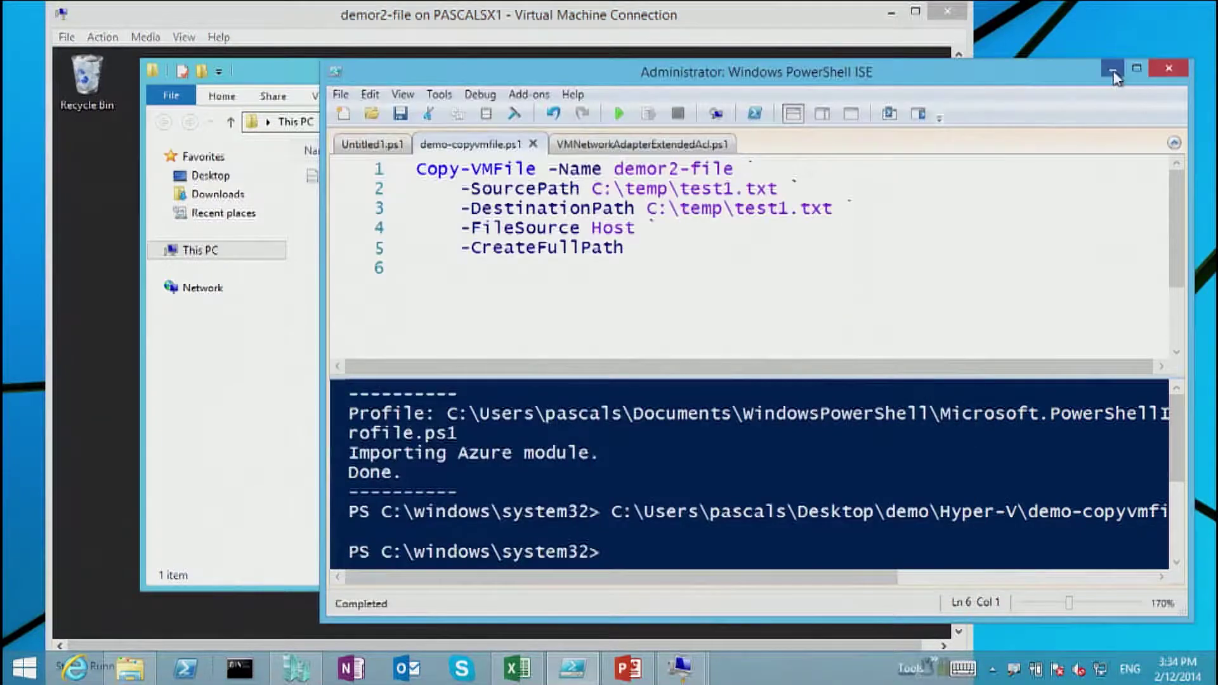
pyautogui.click(1112, 70)
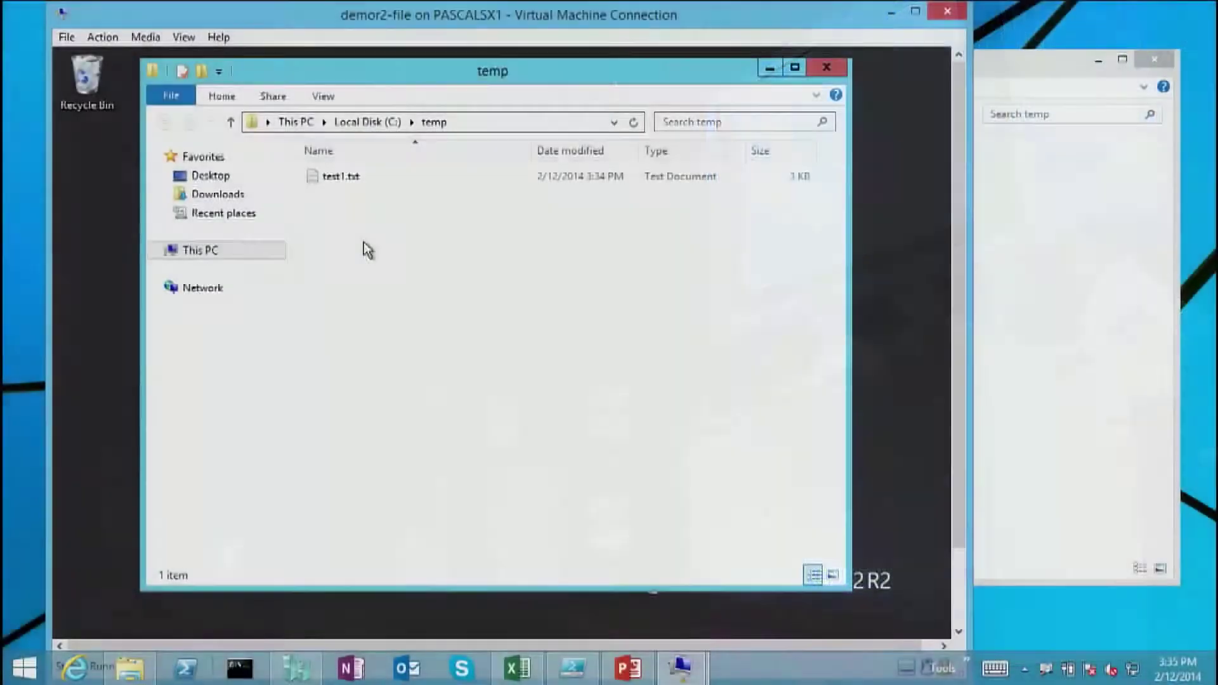
pyautogui.rightClick(364, 242)
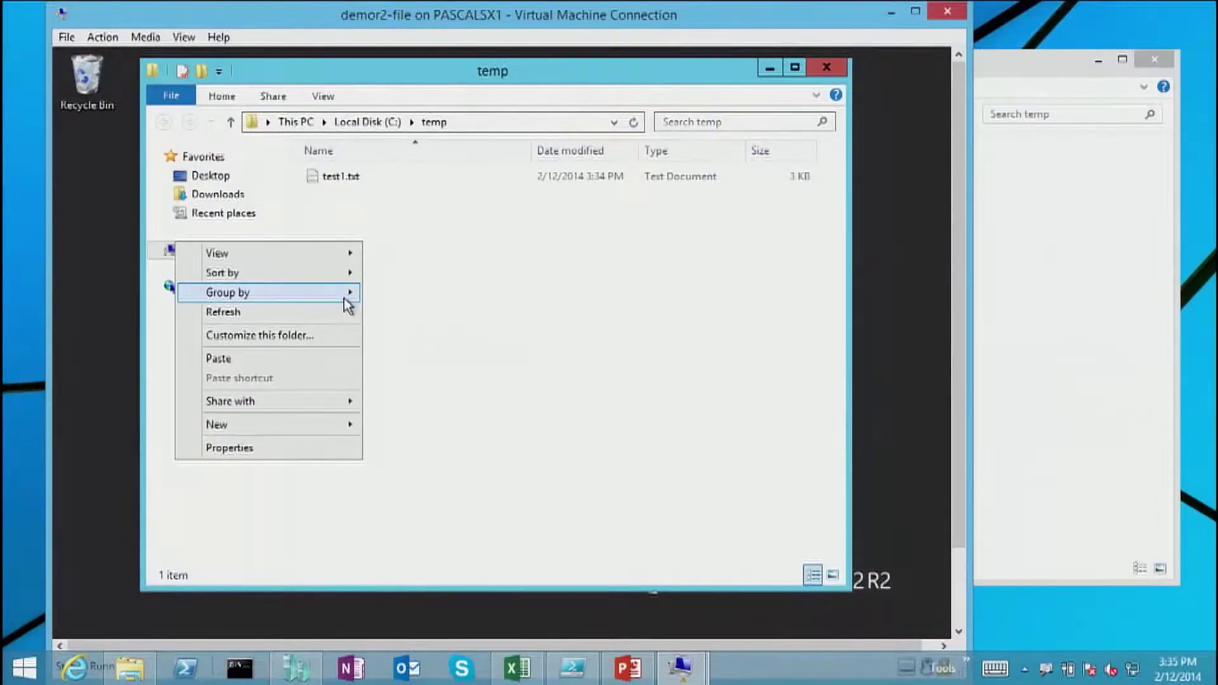
pyautogui.click(340, 359)
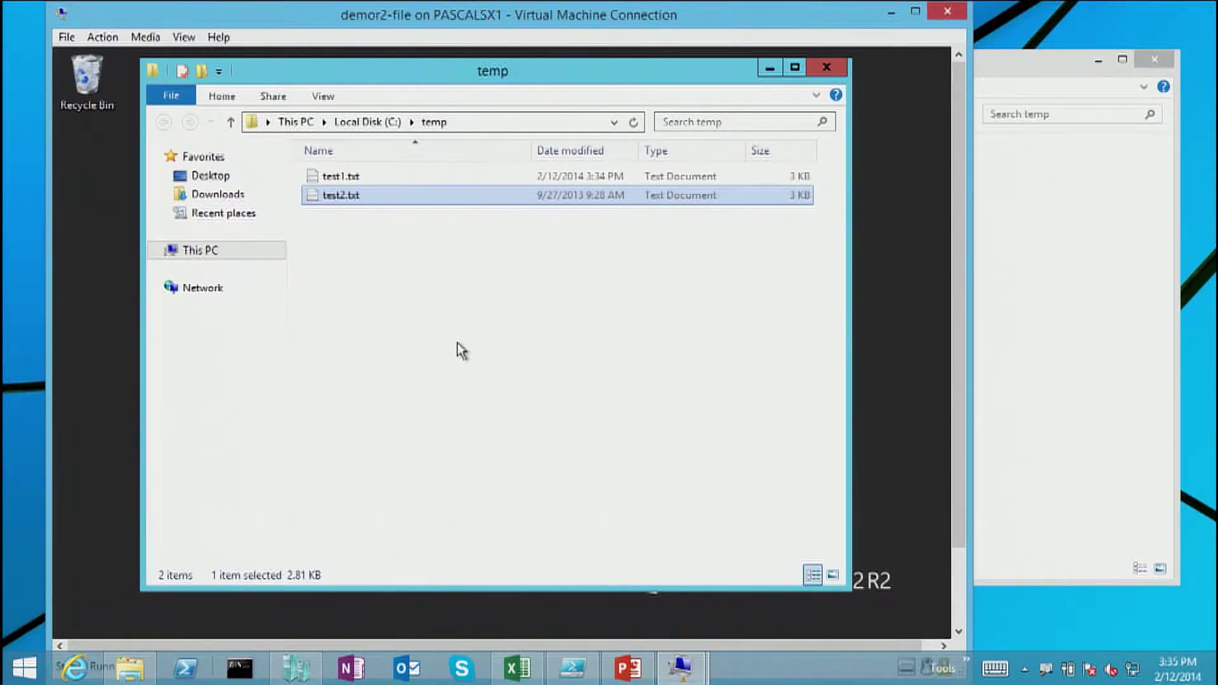
pyautogui.click(516, 320)
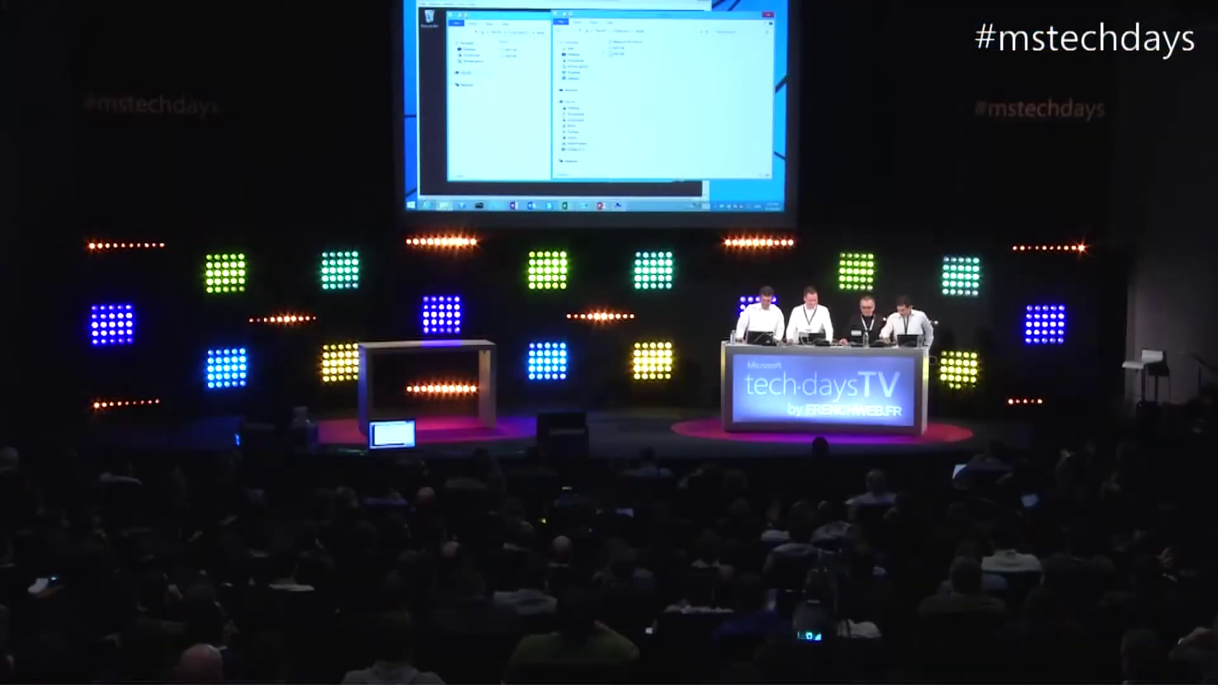
# Test the demor2-file web site from the demor2-officepc virtual machine with its "file 81" shortcut, and close the browser.
pyautogui.click(536, 130)
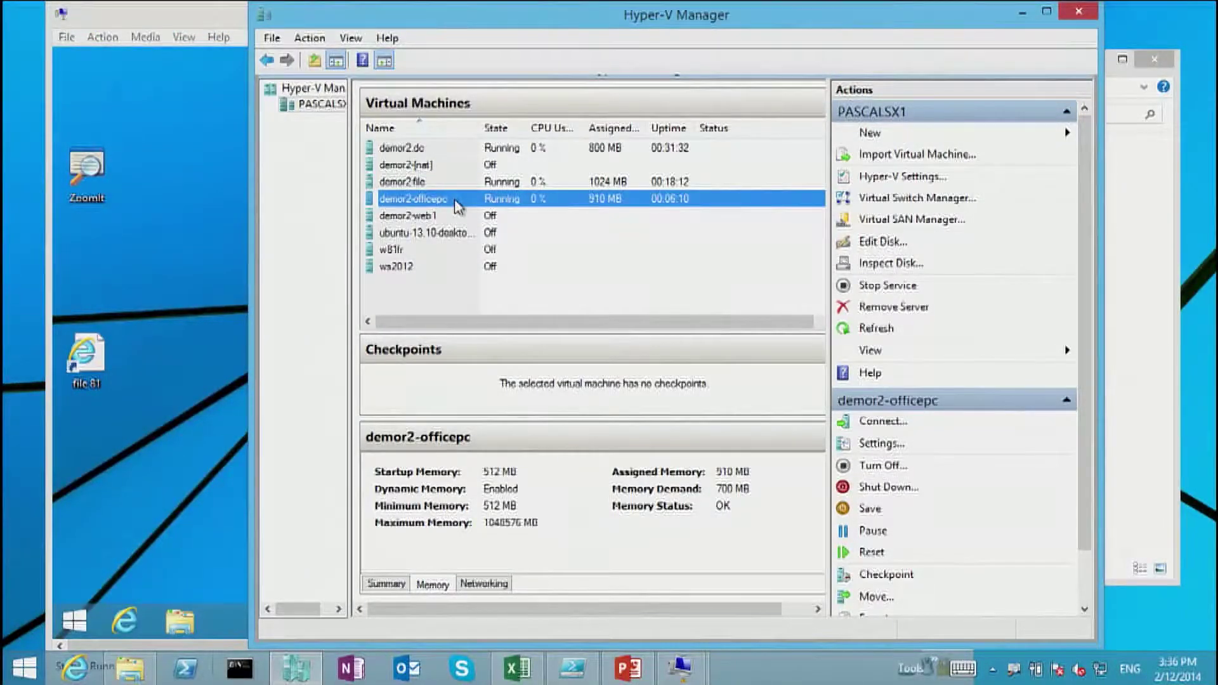
pyautogui.click(444, 183)
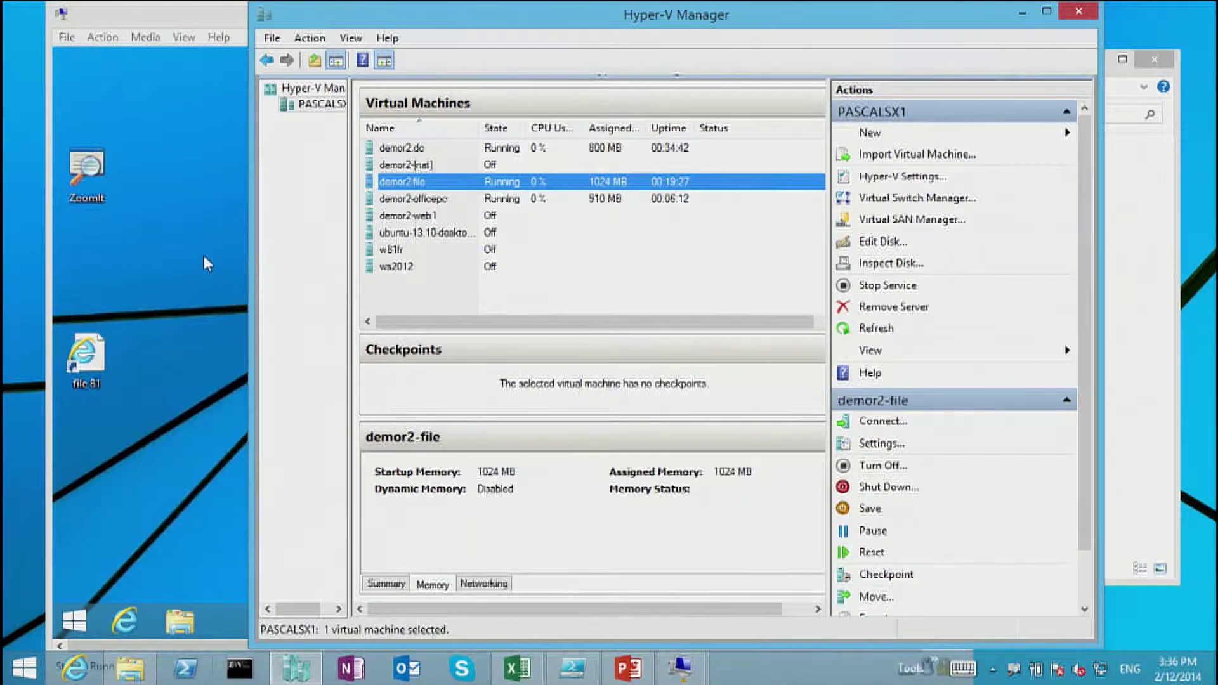
pyautogui.click(94, 202)
pyautogui.doubleClick(86, 354)
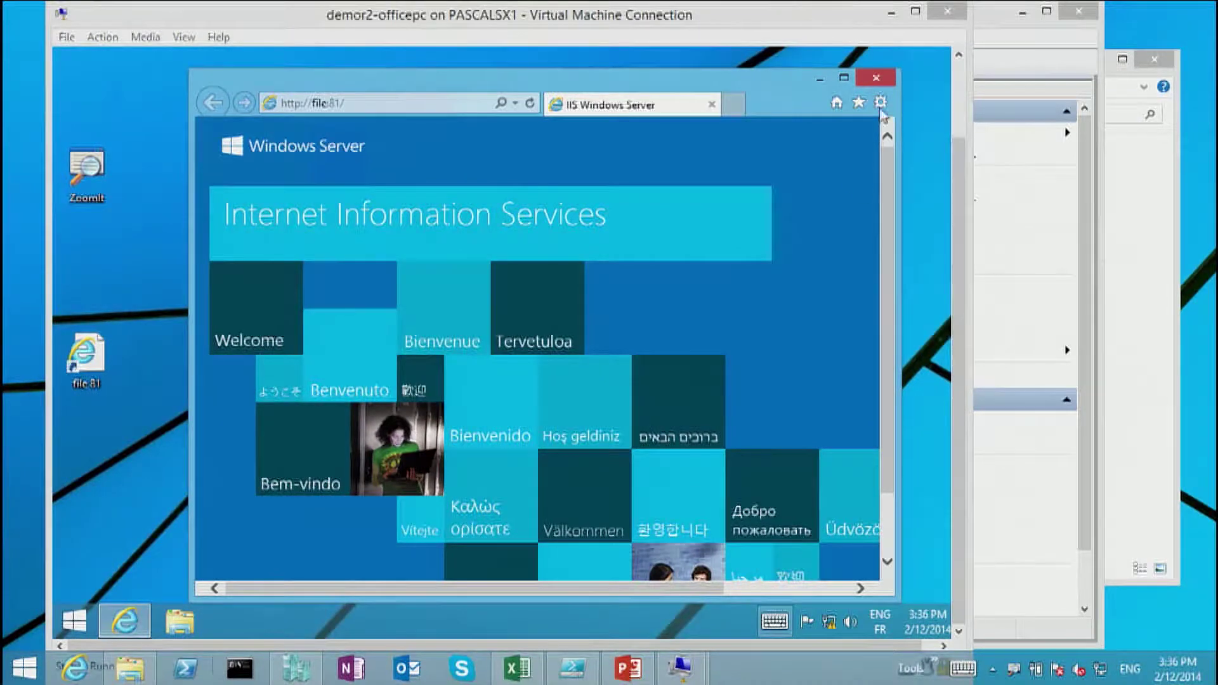
pyautogui.click(874, 76)
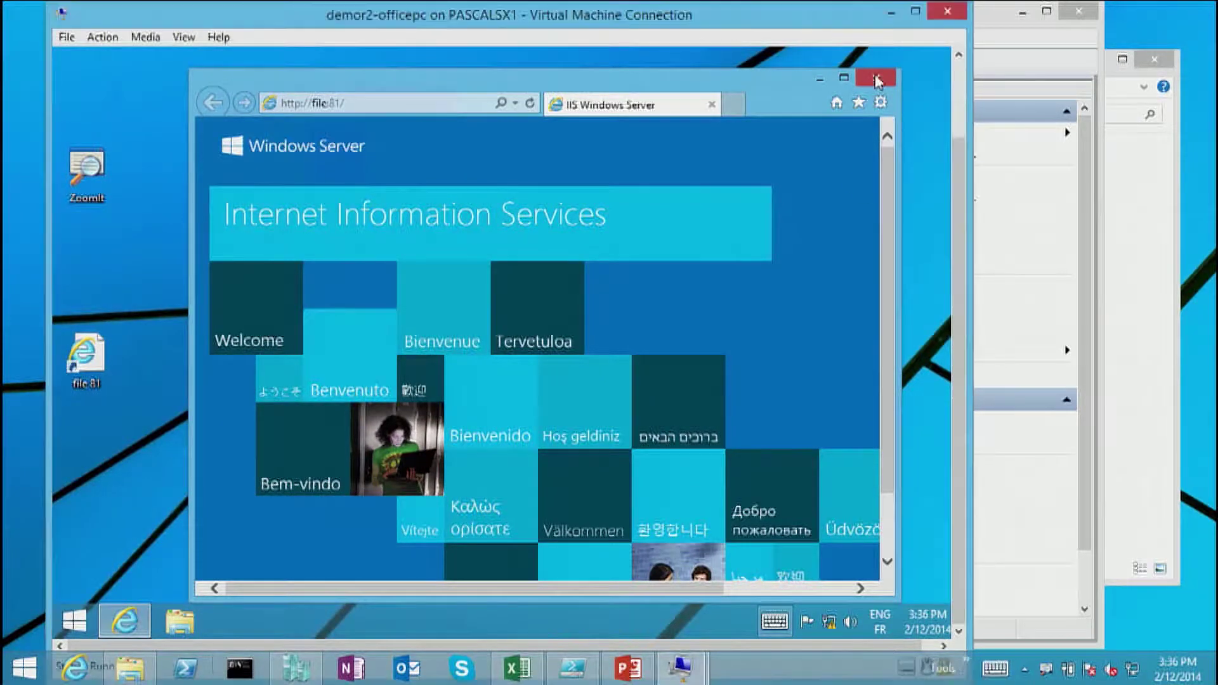
# Switch to PowerShell ISE, show the VMNetworkAdapterExtendedAcl.ps1 script and maximize the window.
pyautogui.click(1009, 42)
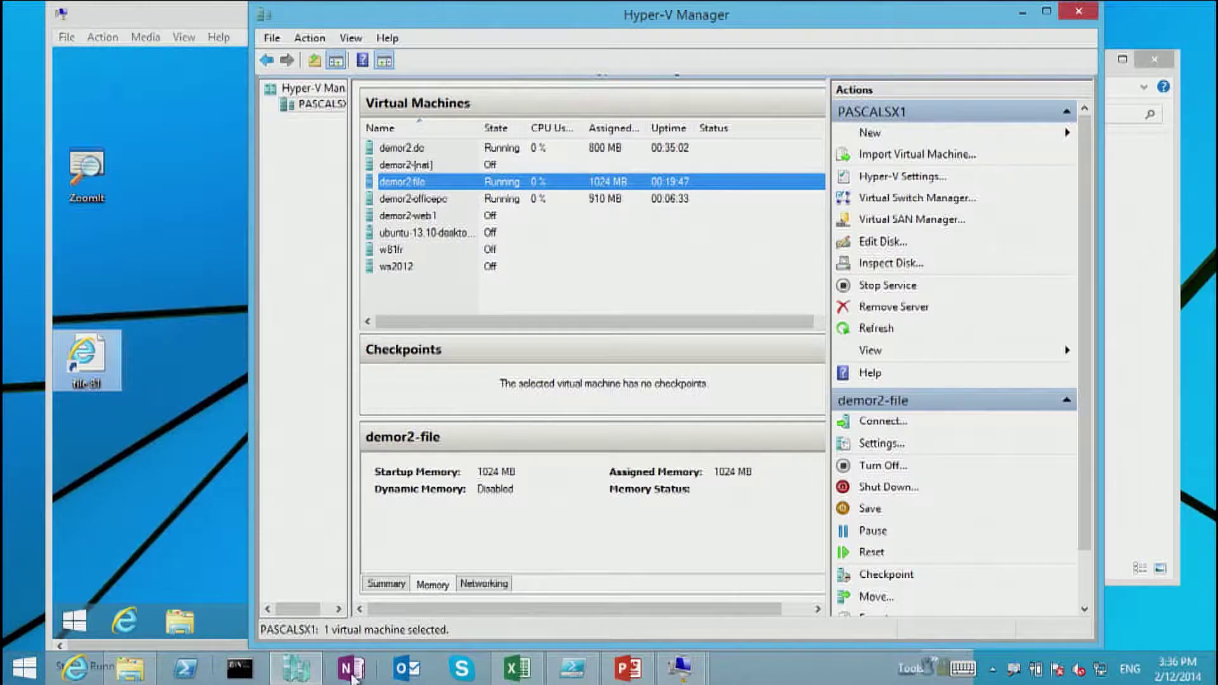
pyautogui.moveTo(312, 674)
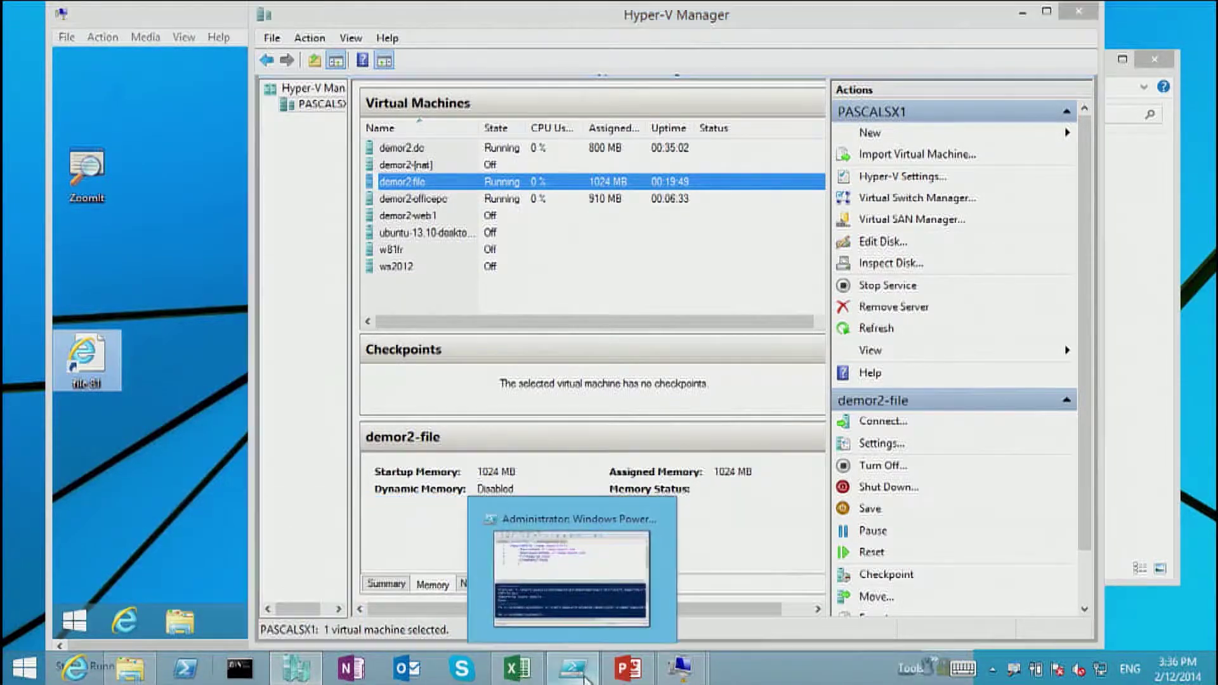
pyautogui.click(573, 668)
pyautogui.click(568, 145)
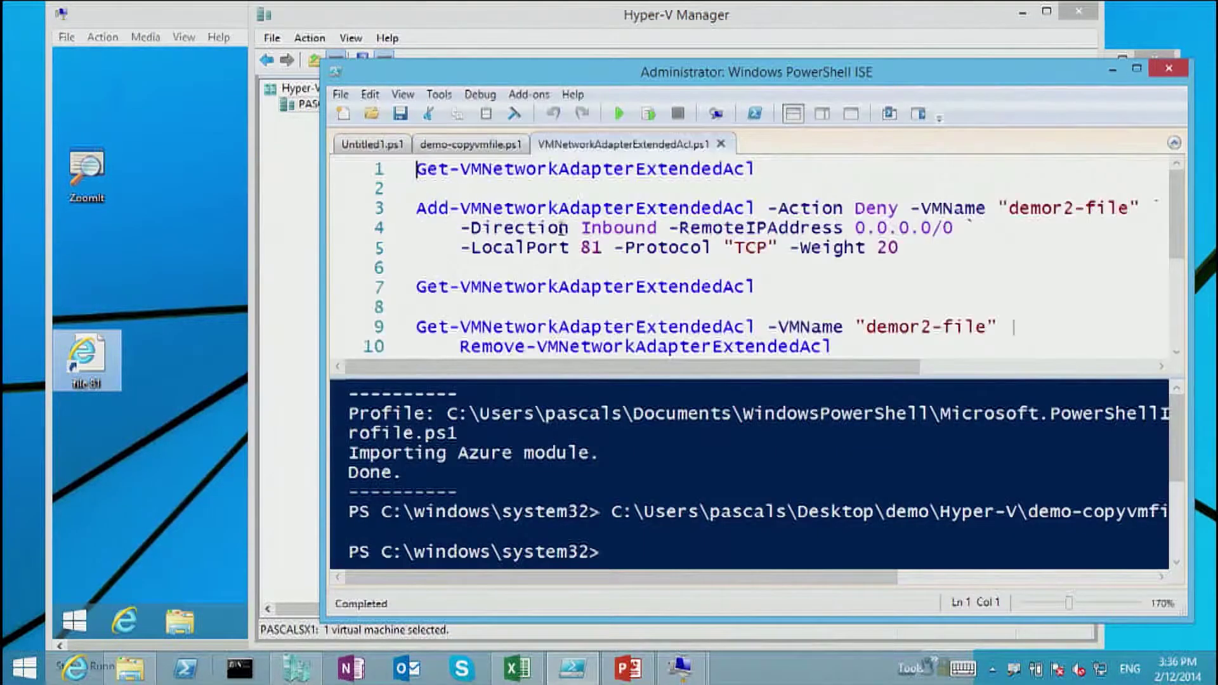
pyautogui.doubleClick(786, 75)
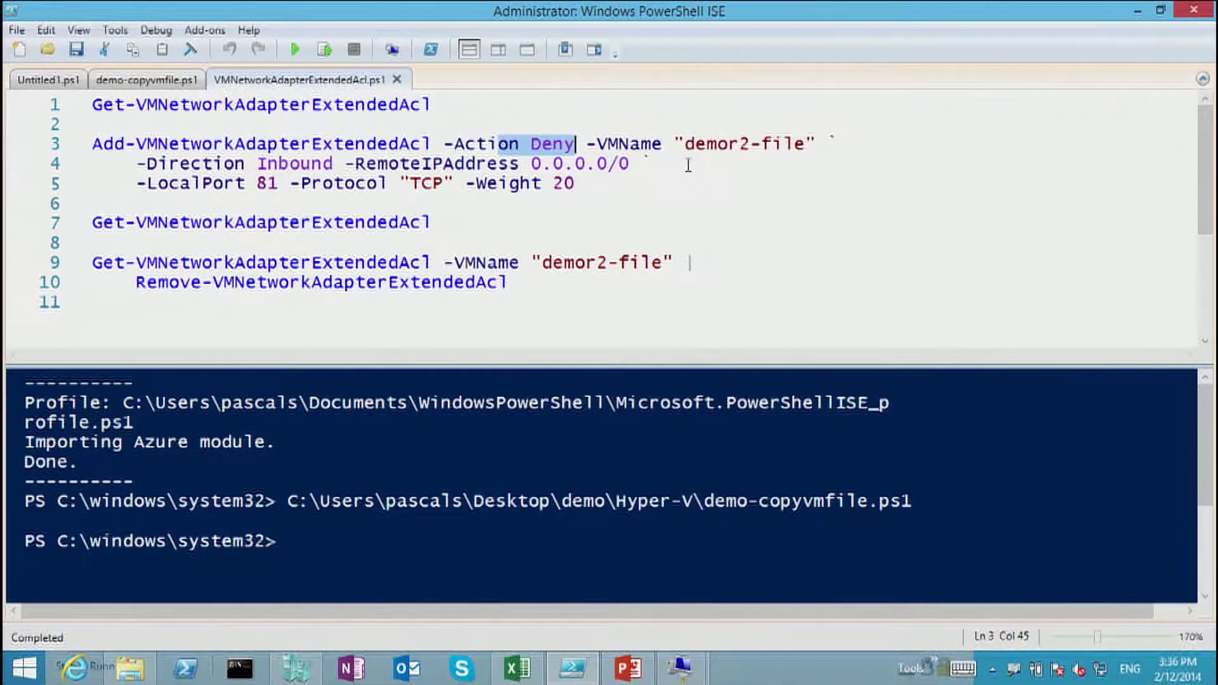
# Examine the VM name, direction, remote address, local port and protocol parameters of the Add-VMNetworkAdapterExtendedAcl command.
pyautogui.moveTo(685, 128); pyautogui.dragTo(787, 147)
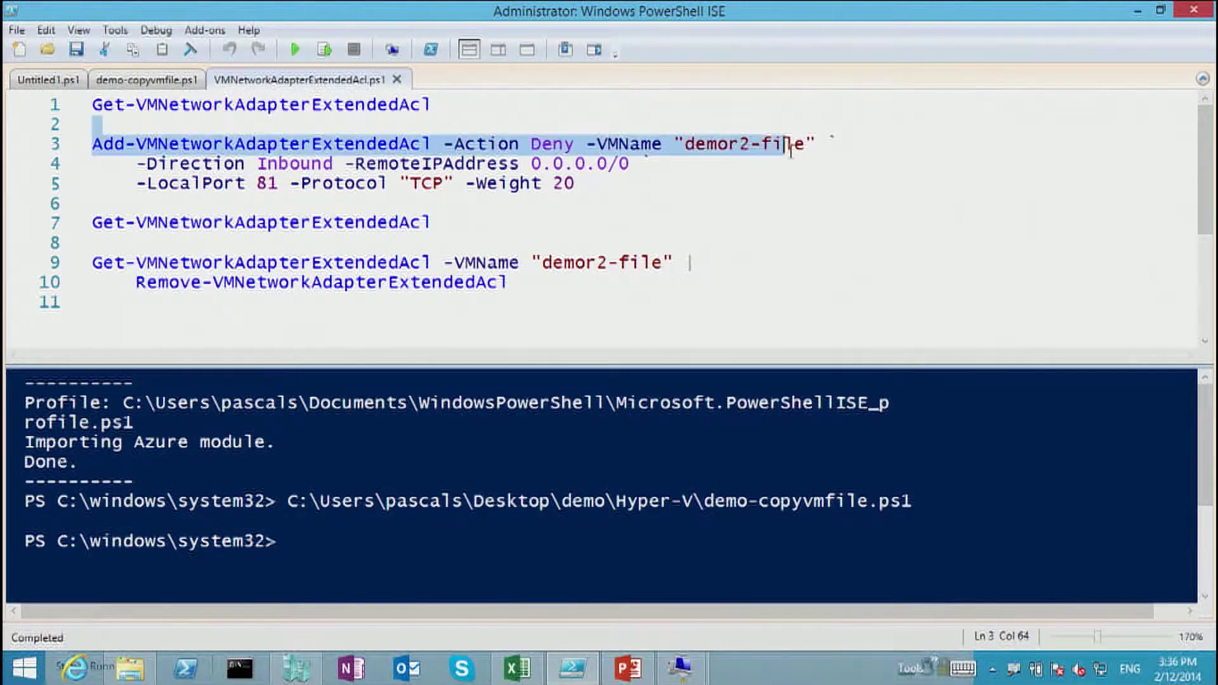
pyautogui.click(727, 143)
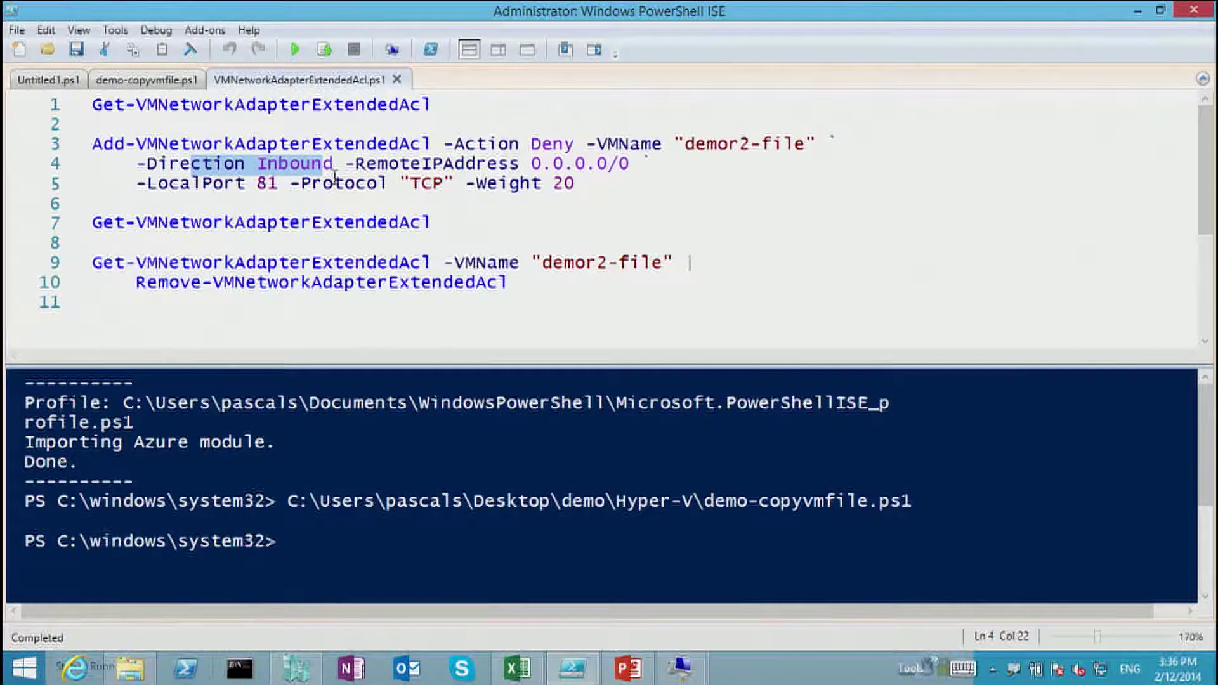
pyautogui.moveTo(399, 163); pyautogui.dragTo(659, 165)
pyautogui.moveTo(172, 183); pyautogui.dragTo(413, 186)
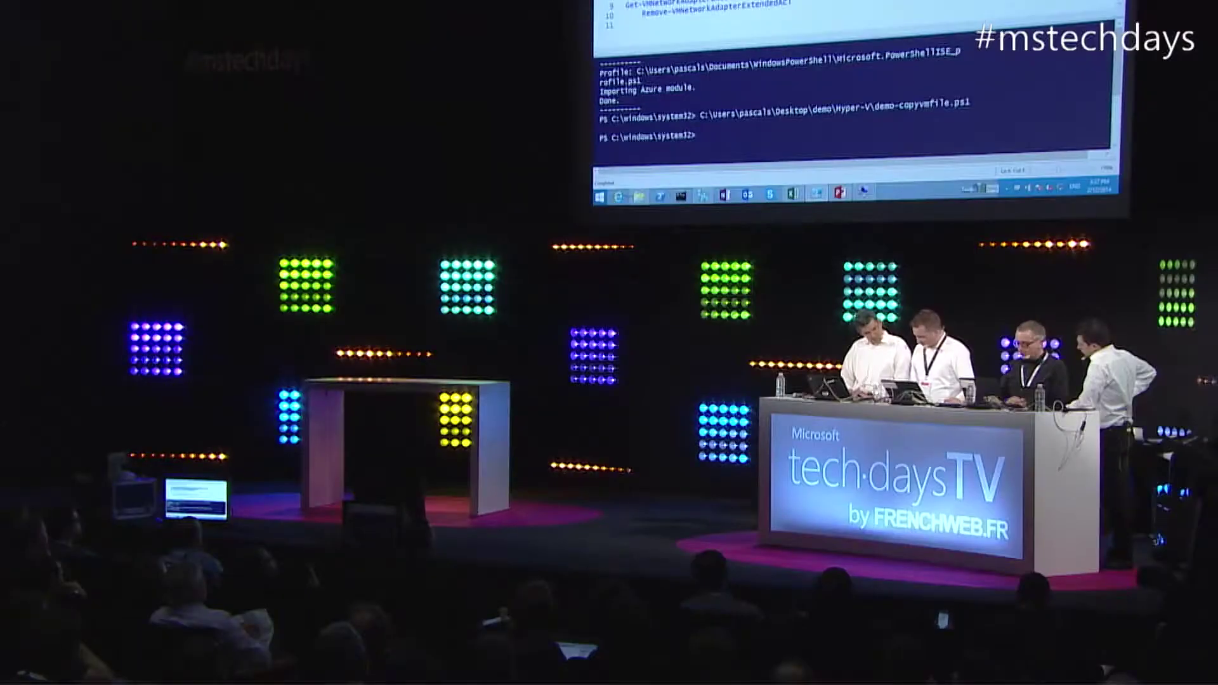
# Run the Add-VMNetworkAdapterExtendedAcl command denying inbound TCP traffic from 0.0.0.0/0 to port 81 of demor2-file, with weight 20.
pyautogui.press('F8')
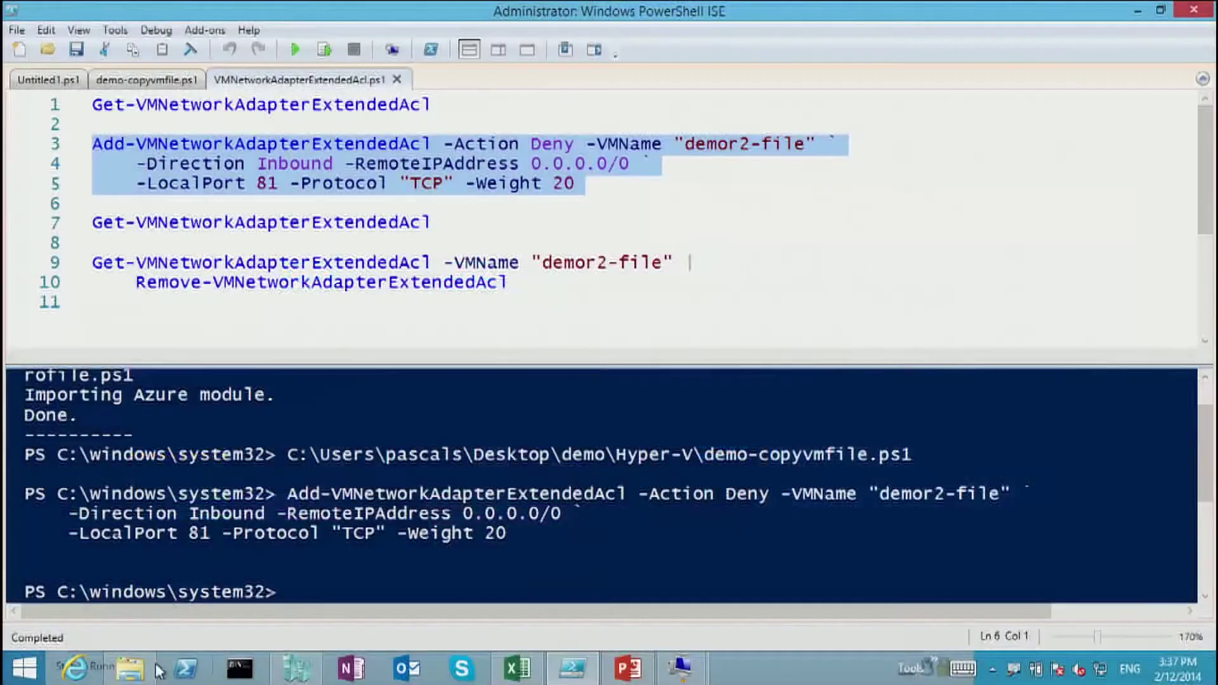
pyautogui.click(289, 676)
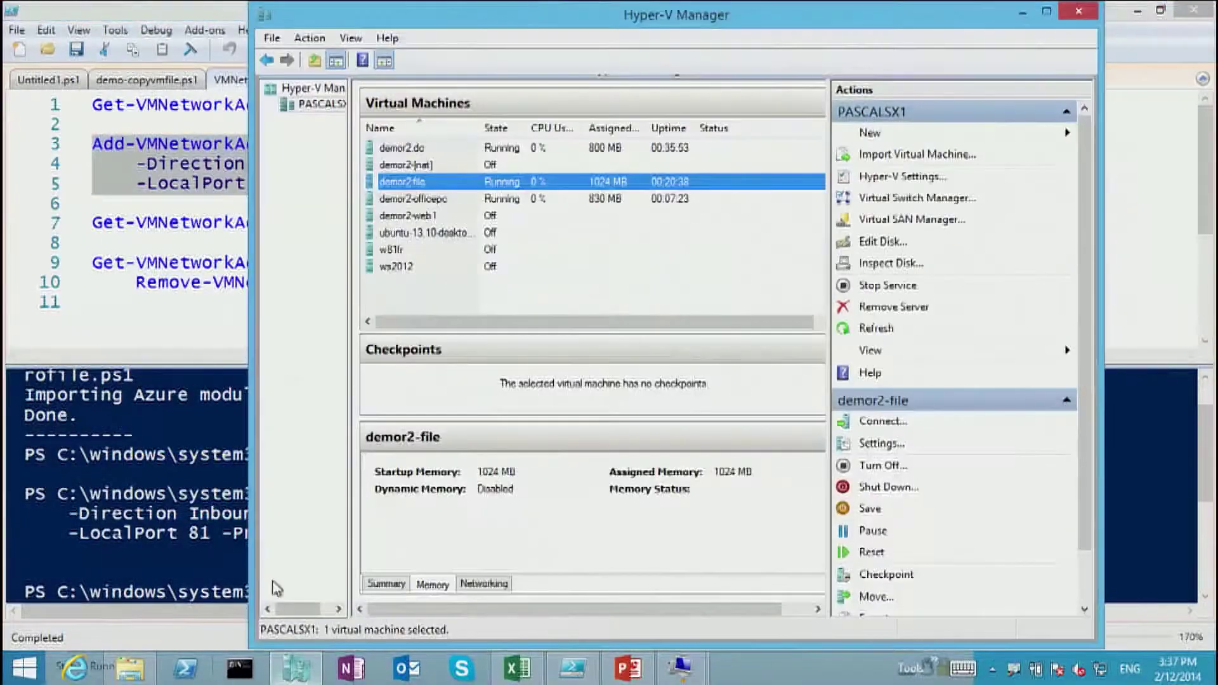
pyautogui.click(565, 667)
# Switch to the demor2-officepc virtual machine, retest its "file 81" site shortcut and close the browser.
pyautogui.moveTo(682, 667)
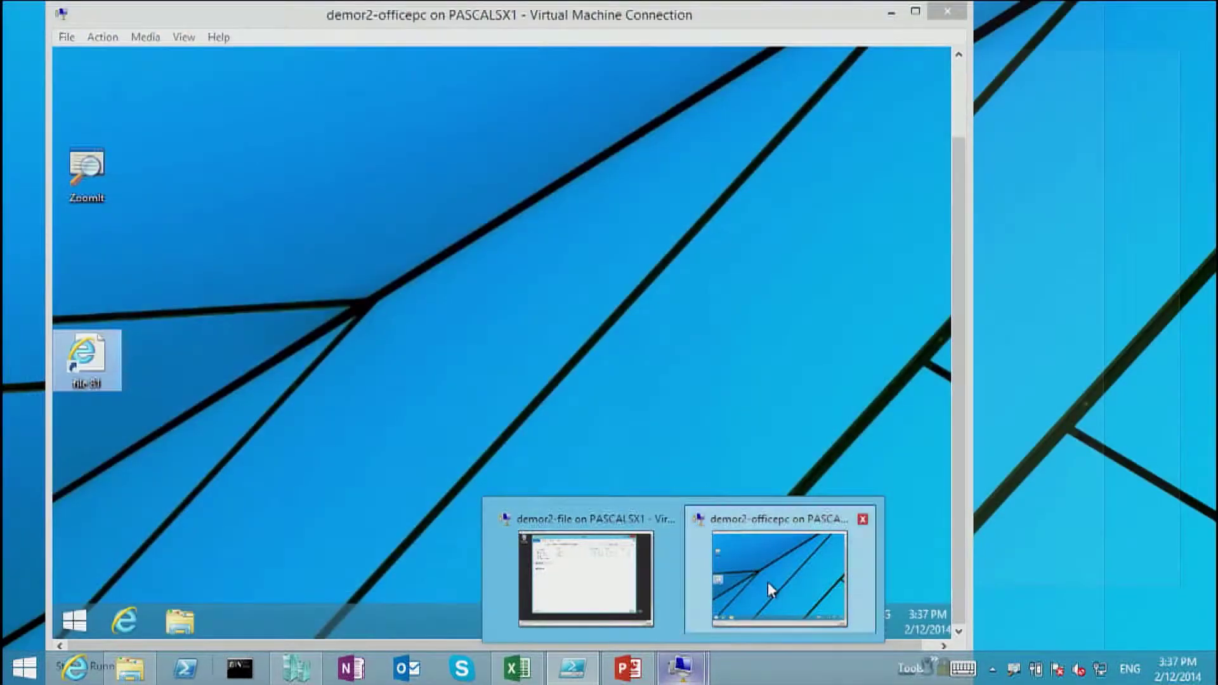
pyautogui.click(767, 581)
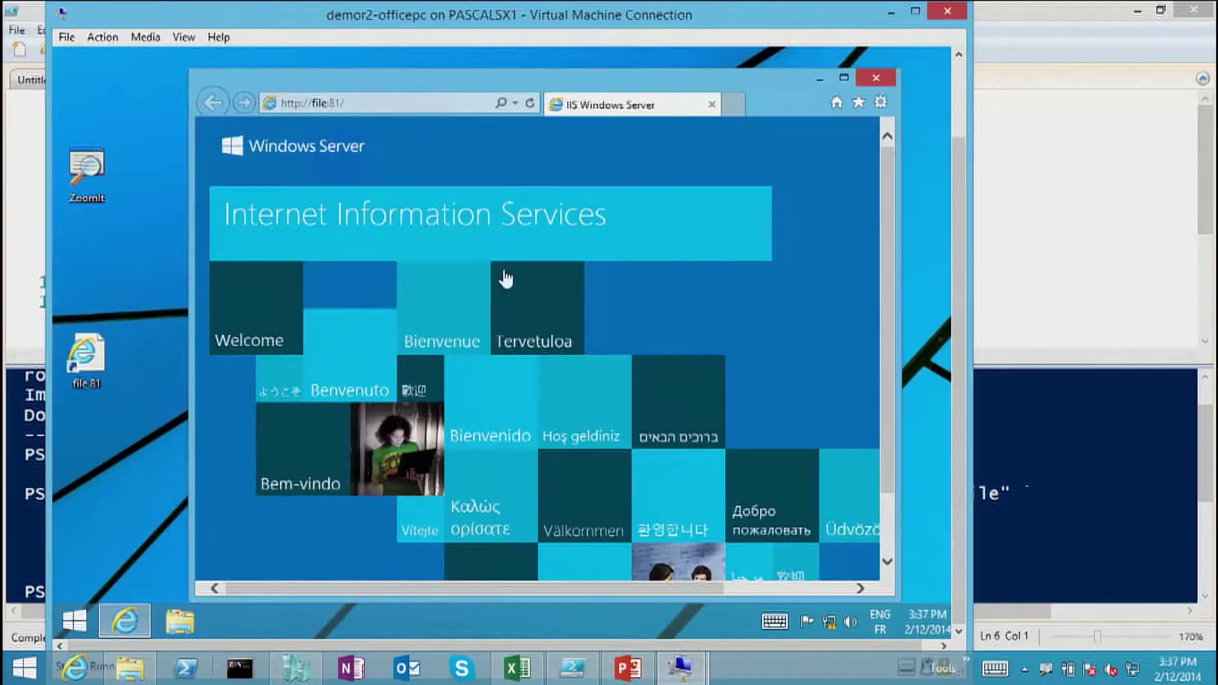
pyautogui.click(882, 78)
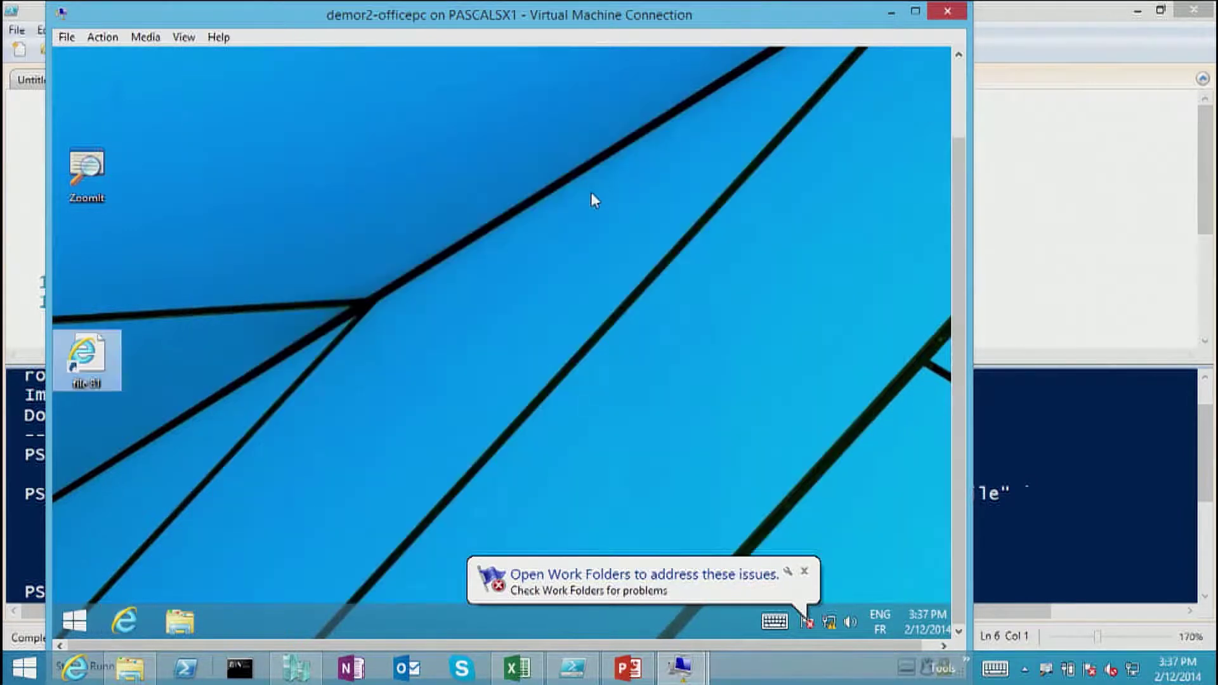
pyautogui.press('super+r')
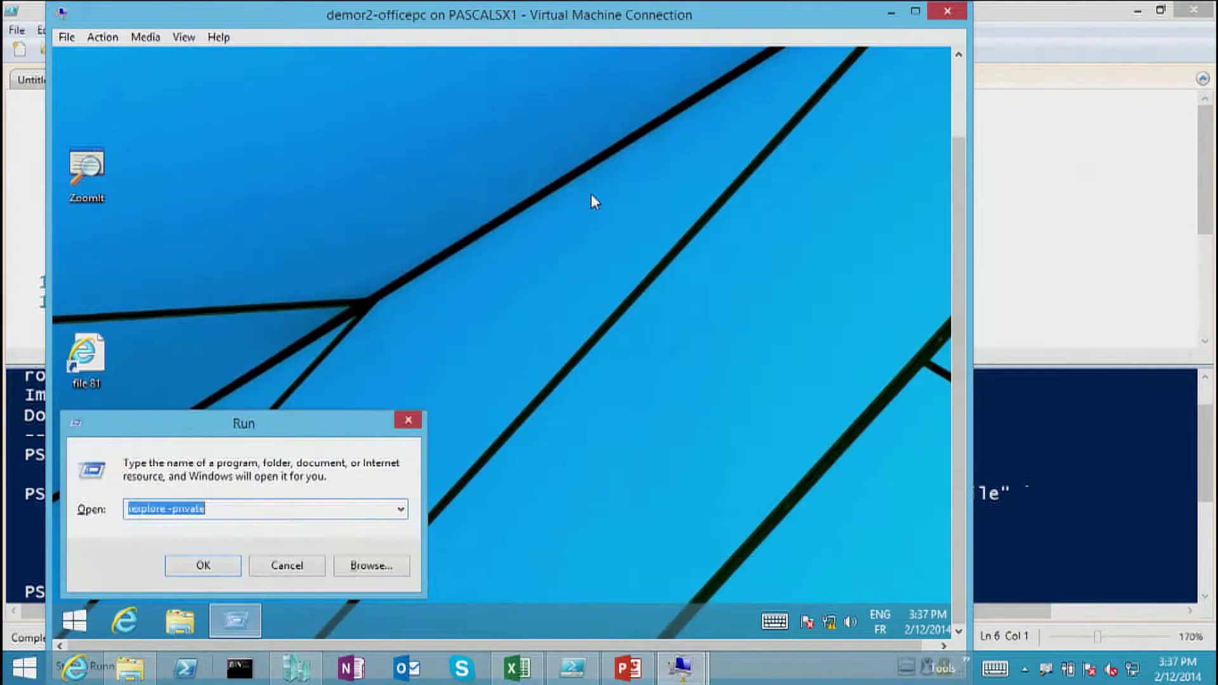
pyautogui.write('iexplore')
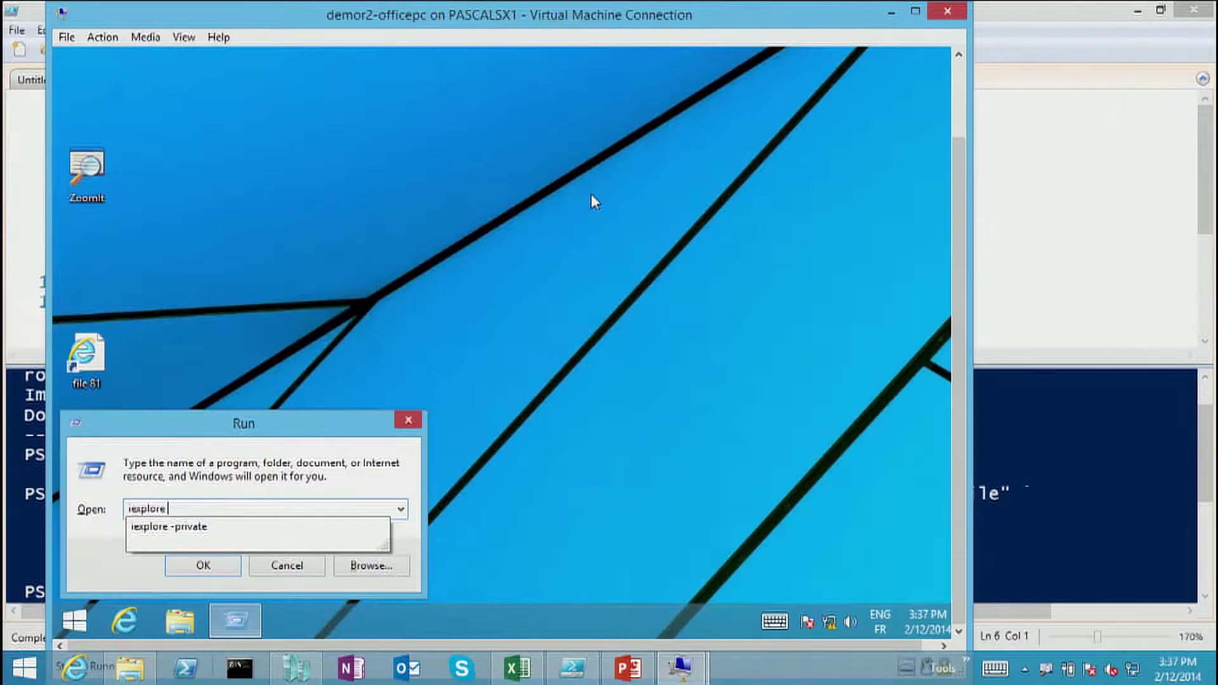
pyautogui.write(' -pri')
pyautogui.press('Down')
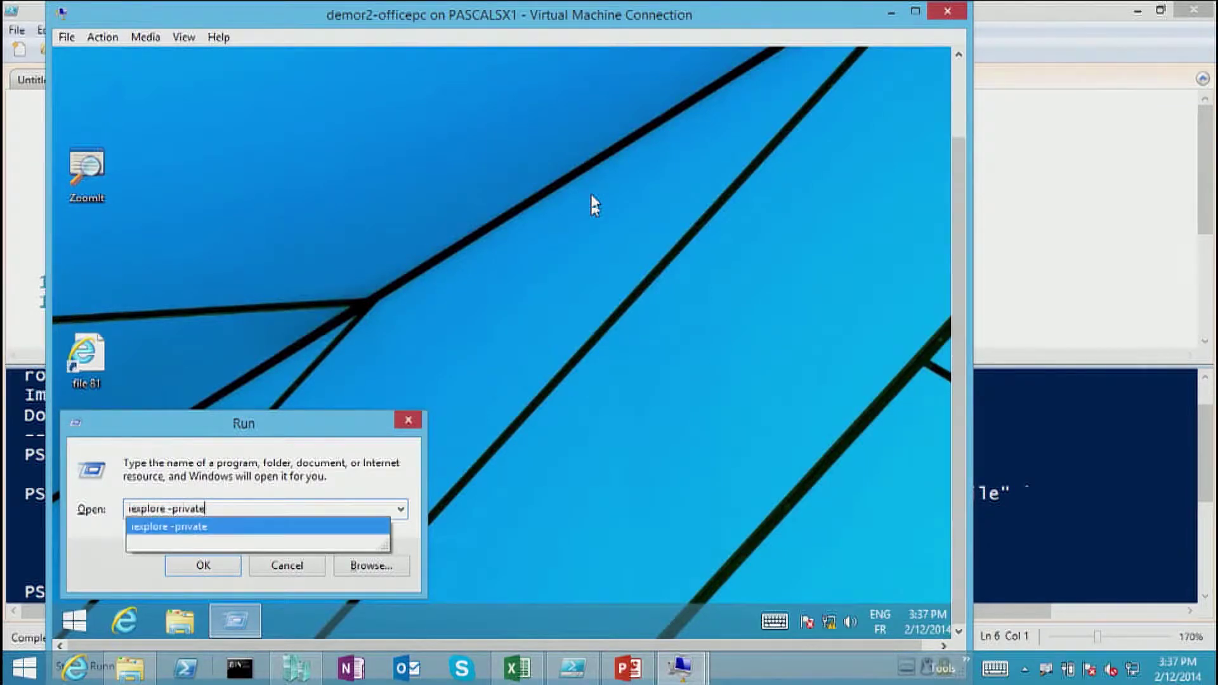
pyautogui.press('Return')
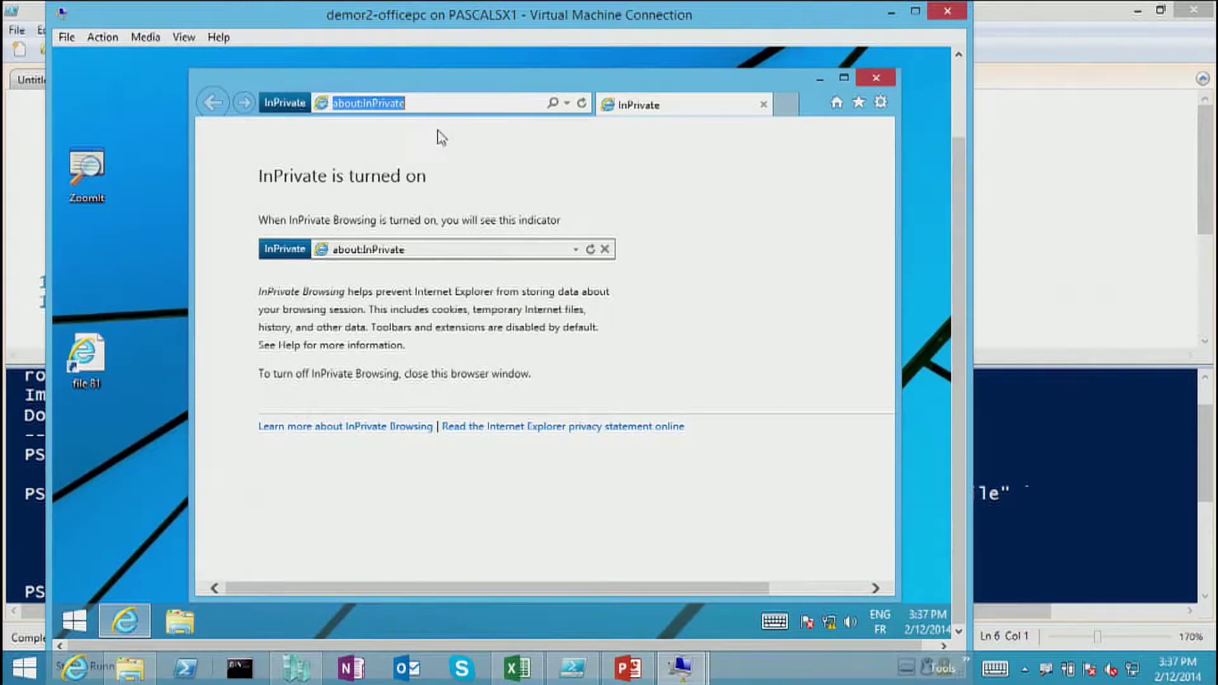
pyautogui.write('file:81/')
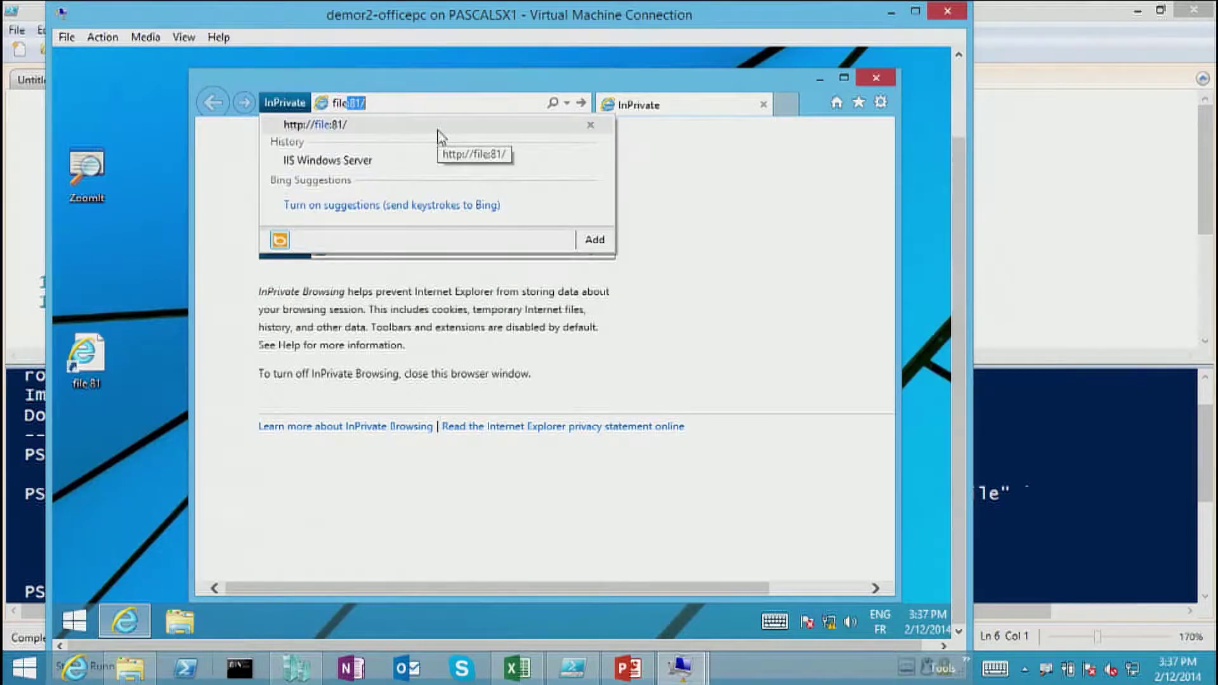
pyautogui.press('Return')
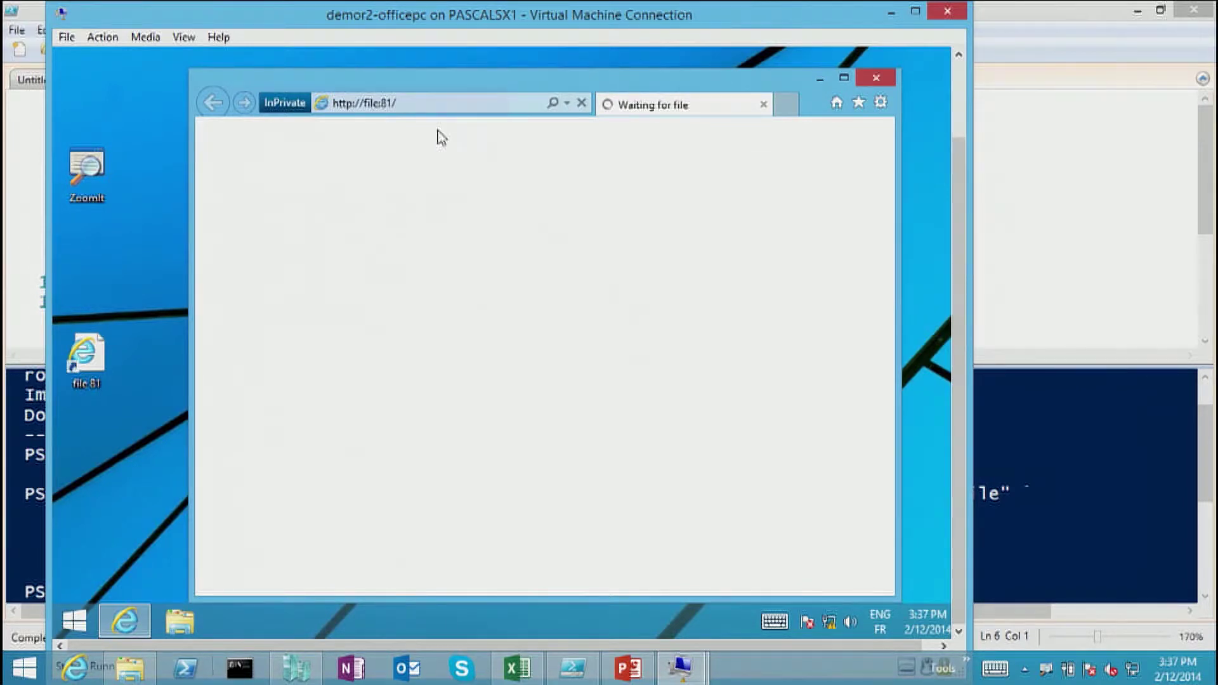
# Test file sharing from demor2-officepc by running the network path \\file.
pyautogui.press('super+r')
pyautogui.write('\\fil')
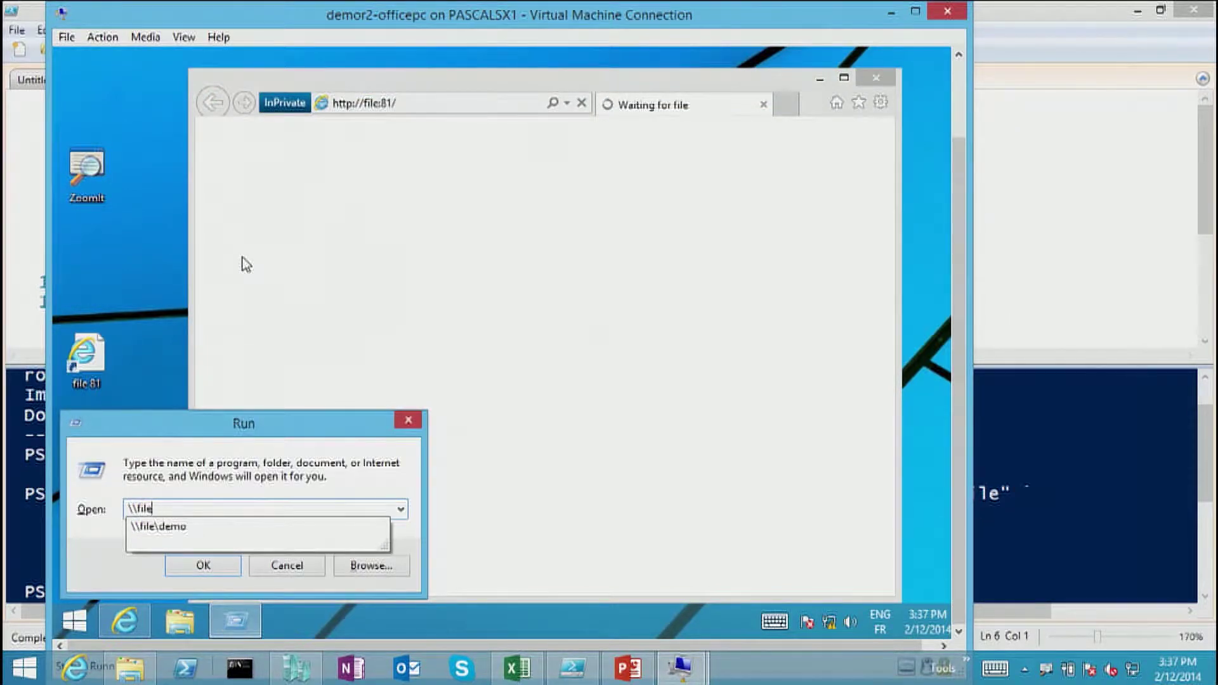
pyautogui.press('Return')
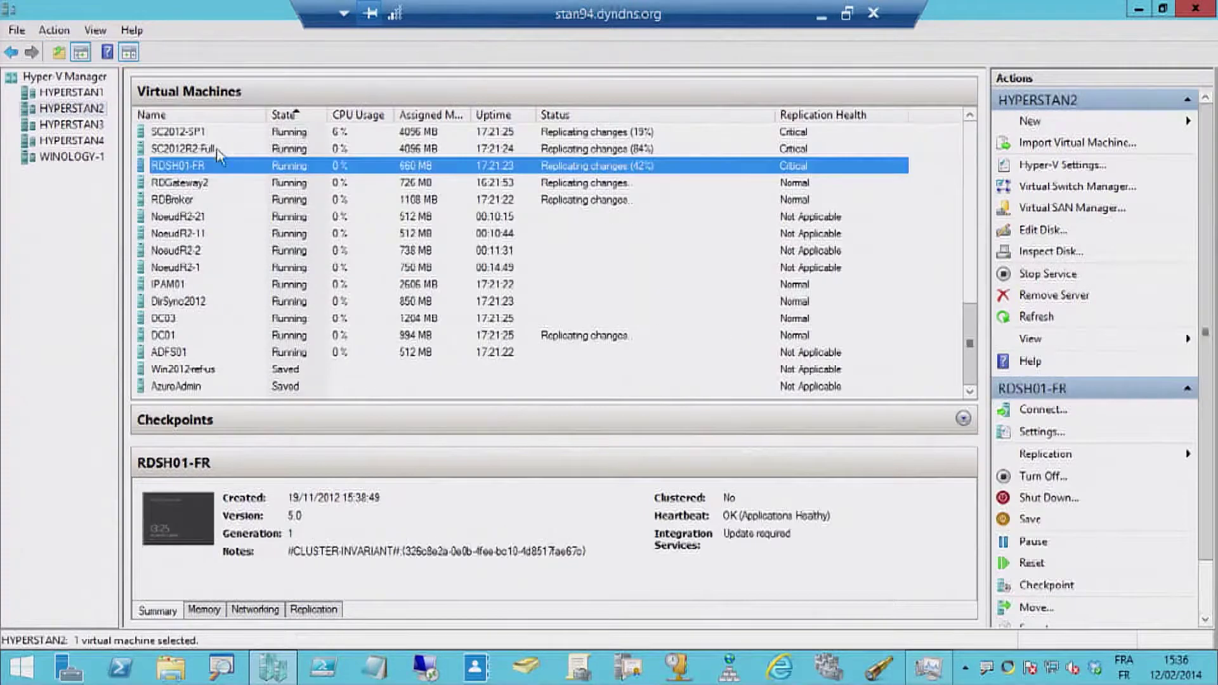
# Sort HYPERSTAN2's virtual machines by name in Hyper-V Manager and go to the start of the list.
pyautogui.click(188, 117)
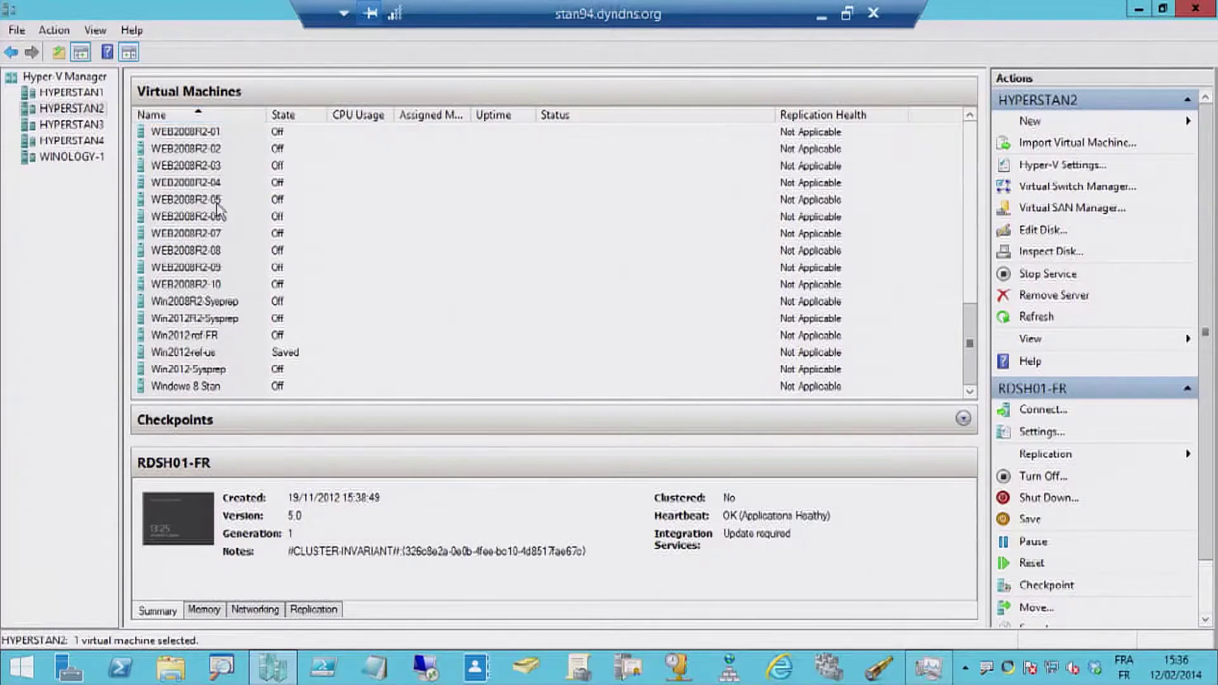
pyautogui.click(182, 116)
pyautogui.scroll(10, 231, 184)
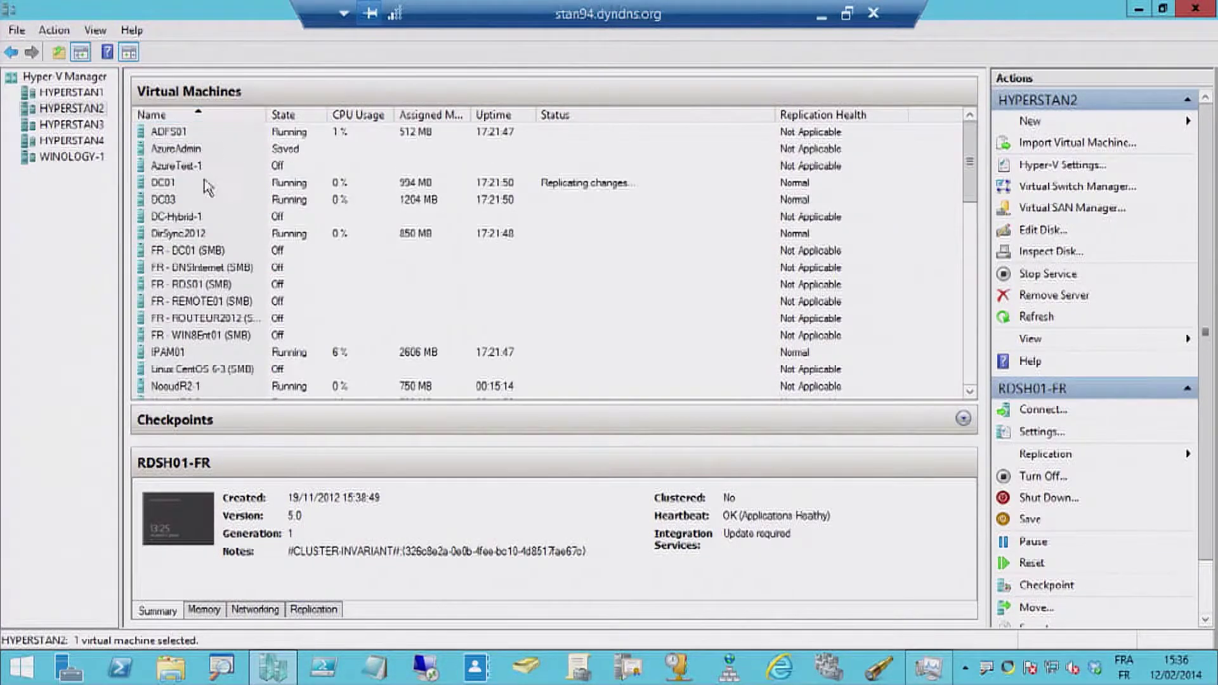
# View the replication health of DC01 on HYPERSTAN2, zoom in on its statistics, and close the report.
pyautogui.click(235, 184)
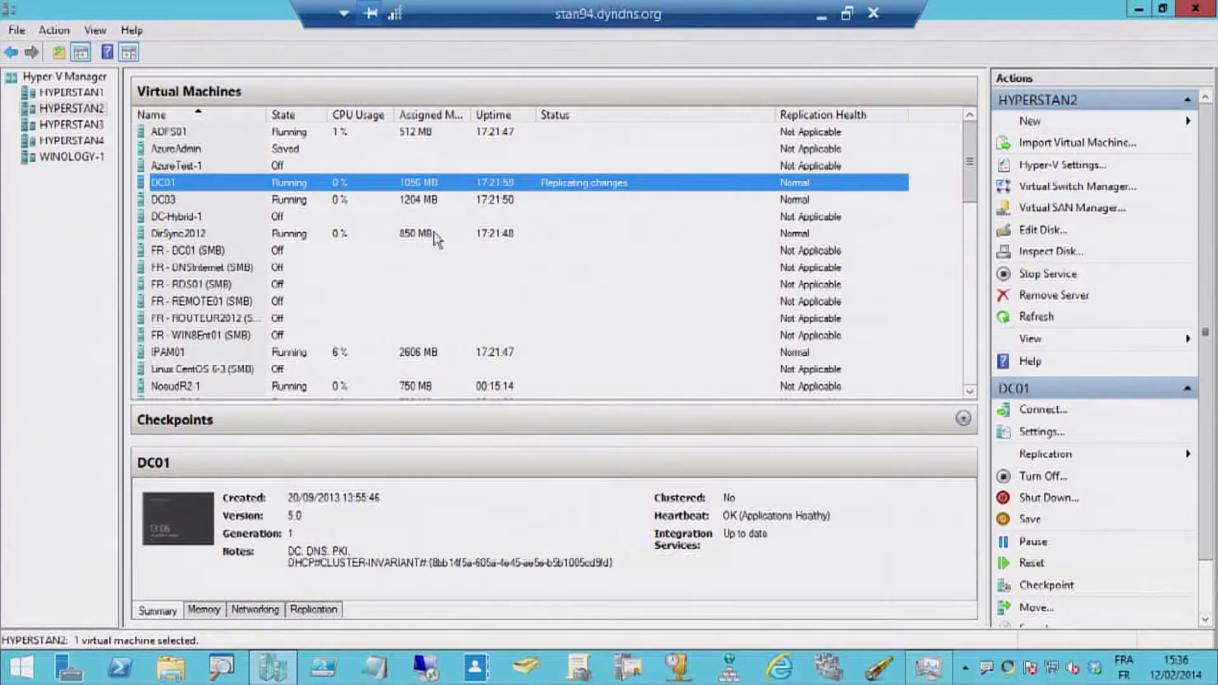
pyautogui.rightClick(194, 190)
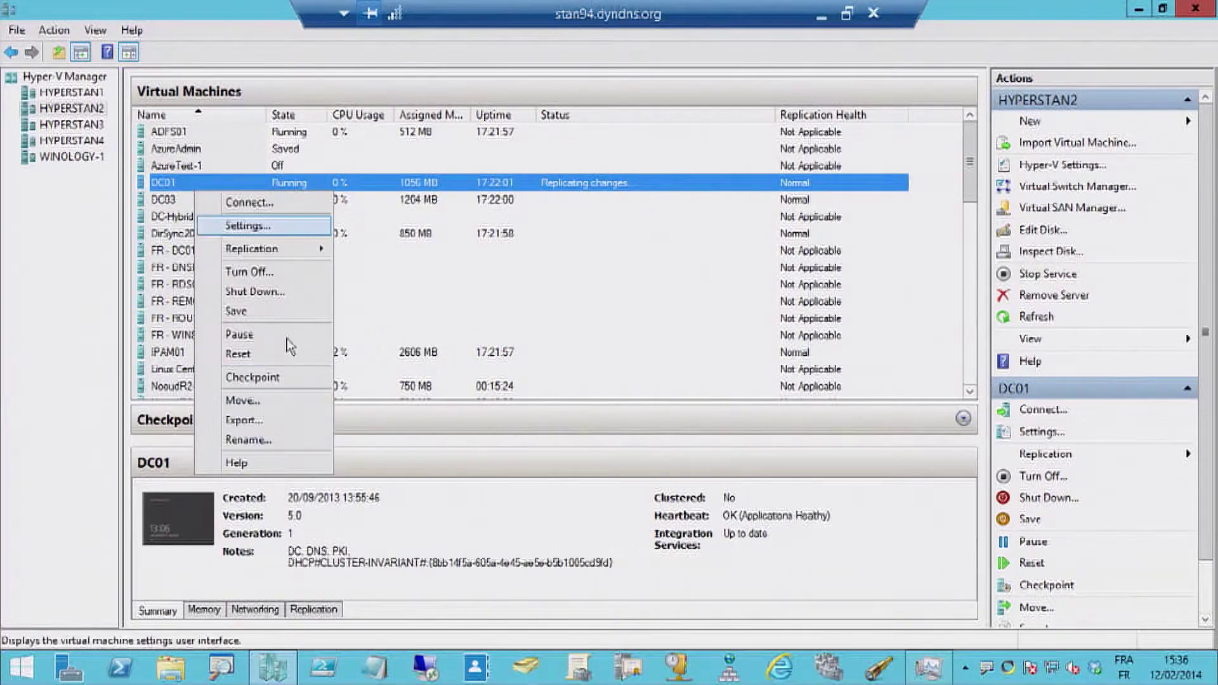
pyautogui.moveTo(279, 251)
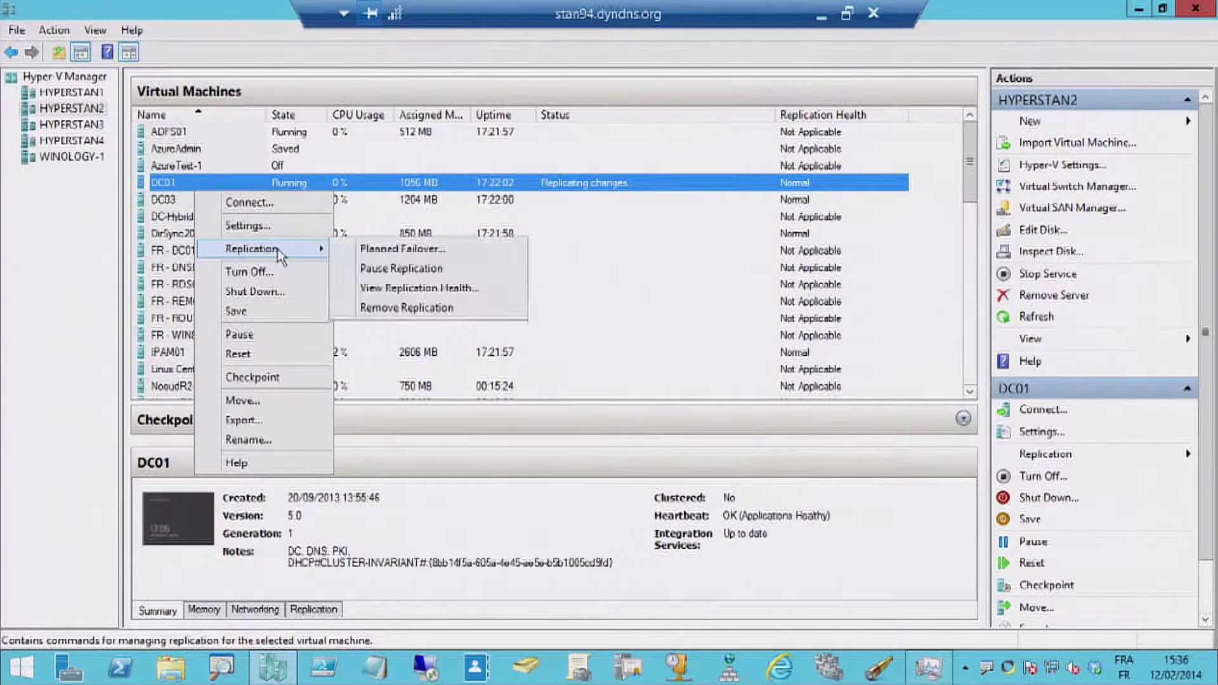
pyautogui.click(409, 289)
pyautogui.moveTo(617, 113); pyautogui.dragTo(596, 55)
pyautogui.hotkey('ctrl', '1')
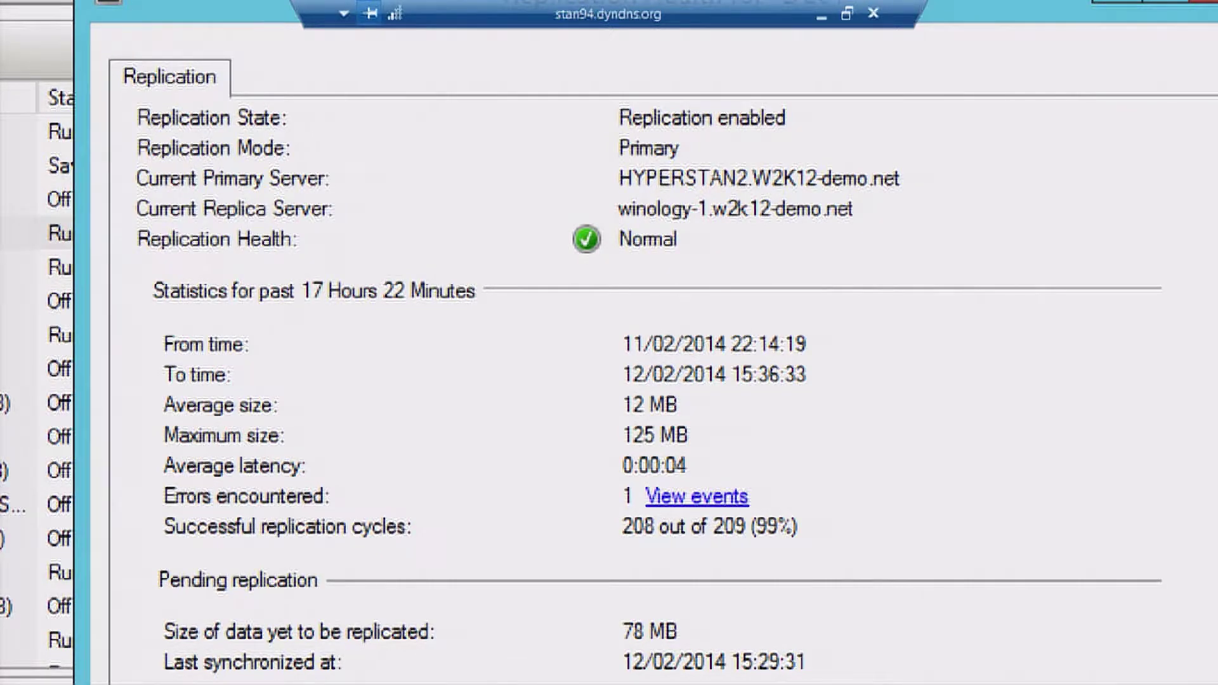
pyautogui.press('Escape')
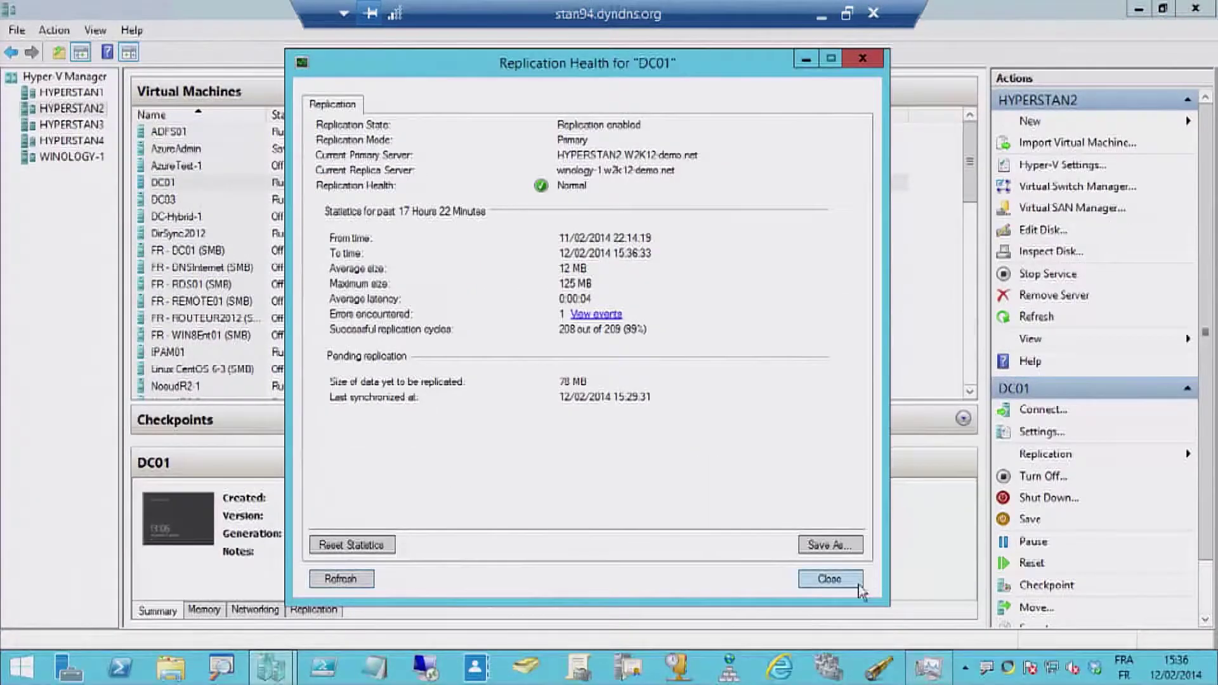
pyautogui.click(858, 583)
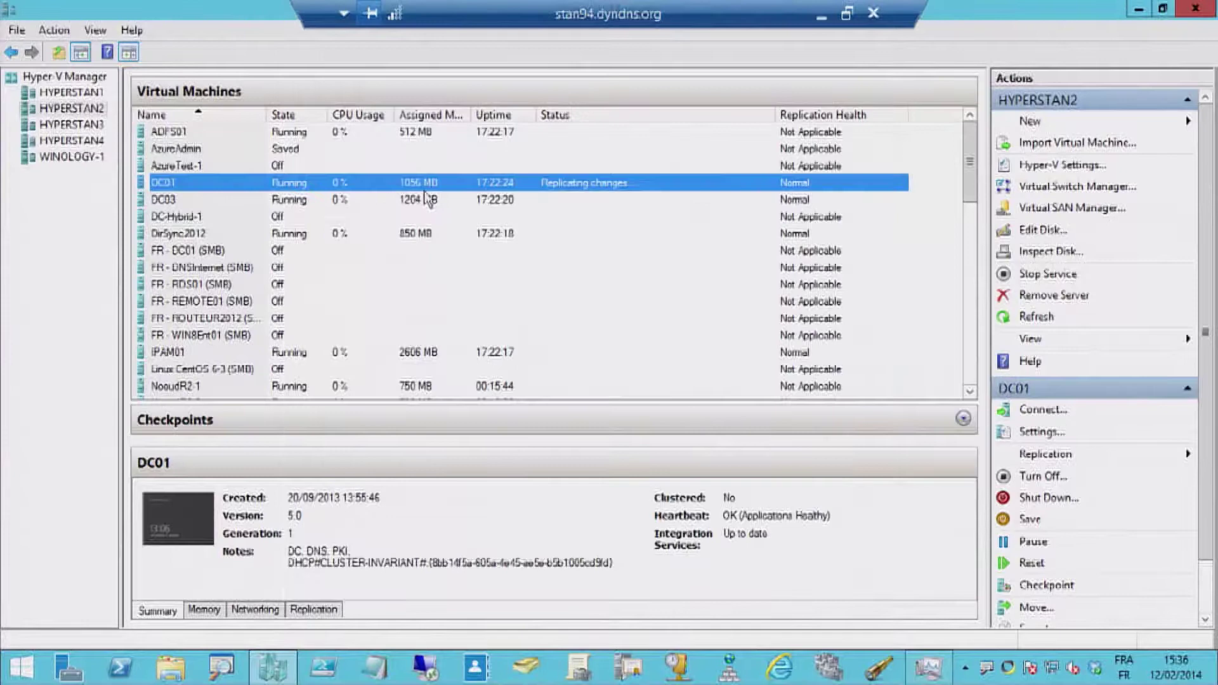
# View the replication health of DC01 on the WINOLOGY-1 replica server, including its extended replication, and close the report.
pyautogui.click(72, 157)
pyautogui.click(190, 284)
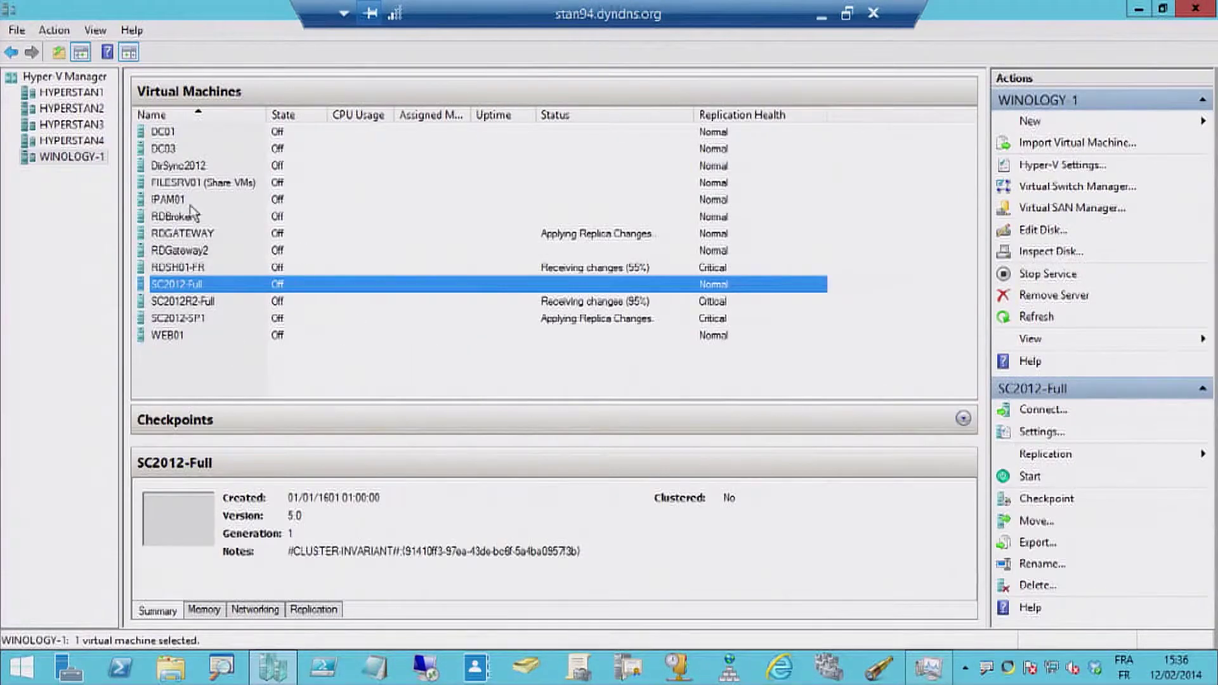
pyautogui.click(160, 131)
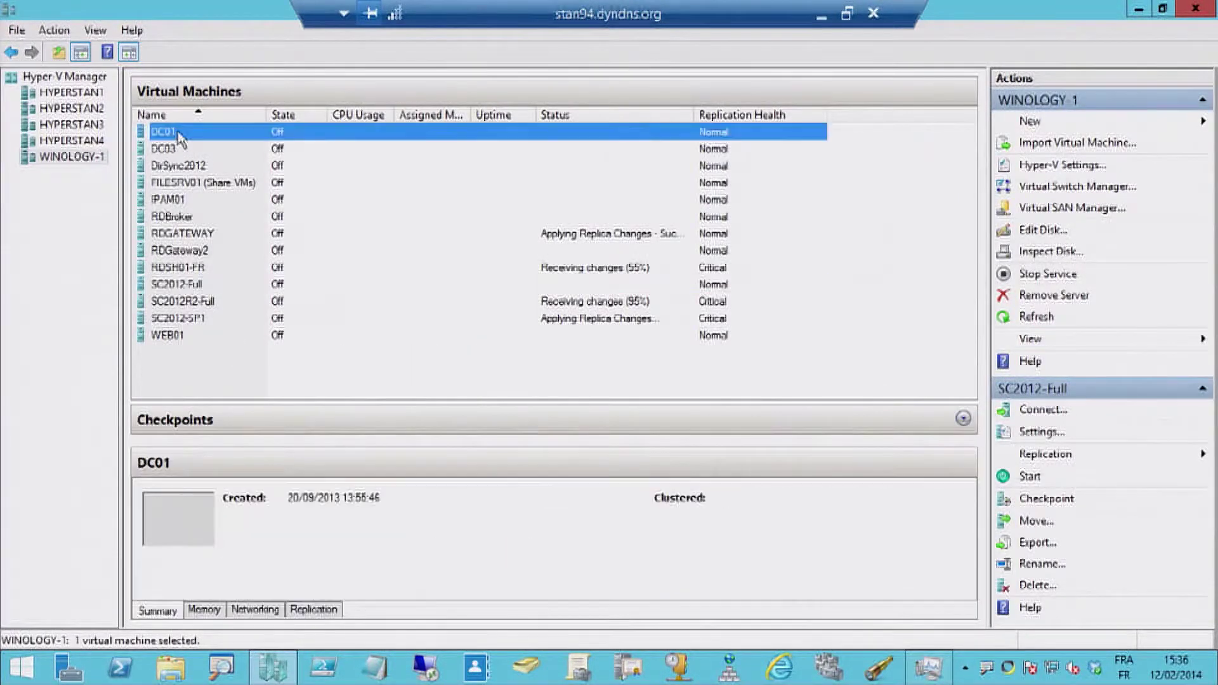
pyautogui.rightClick(264, 129)
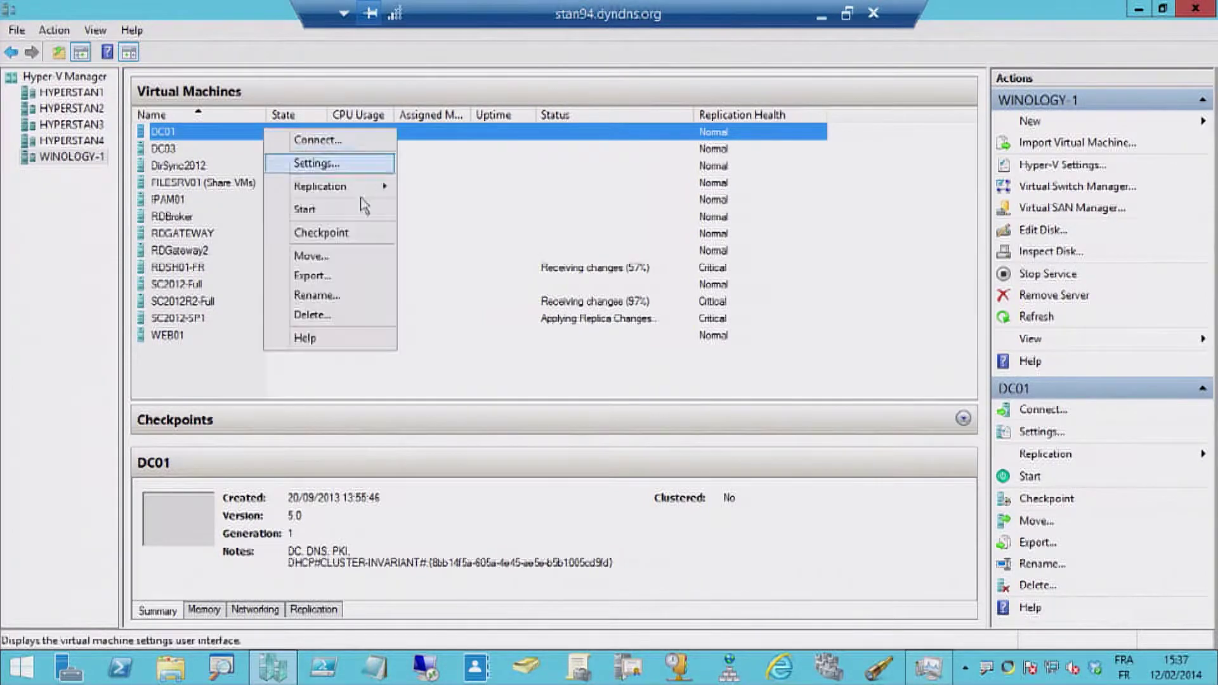
pyautogui.moveTo(356, 187)
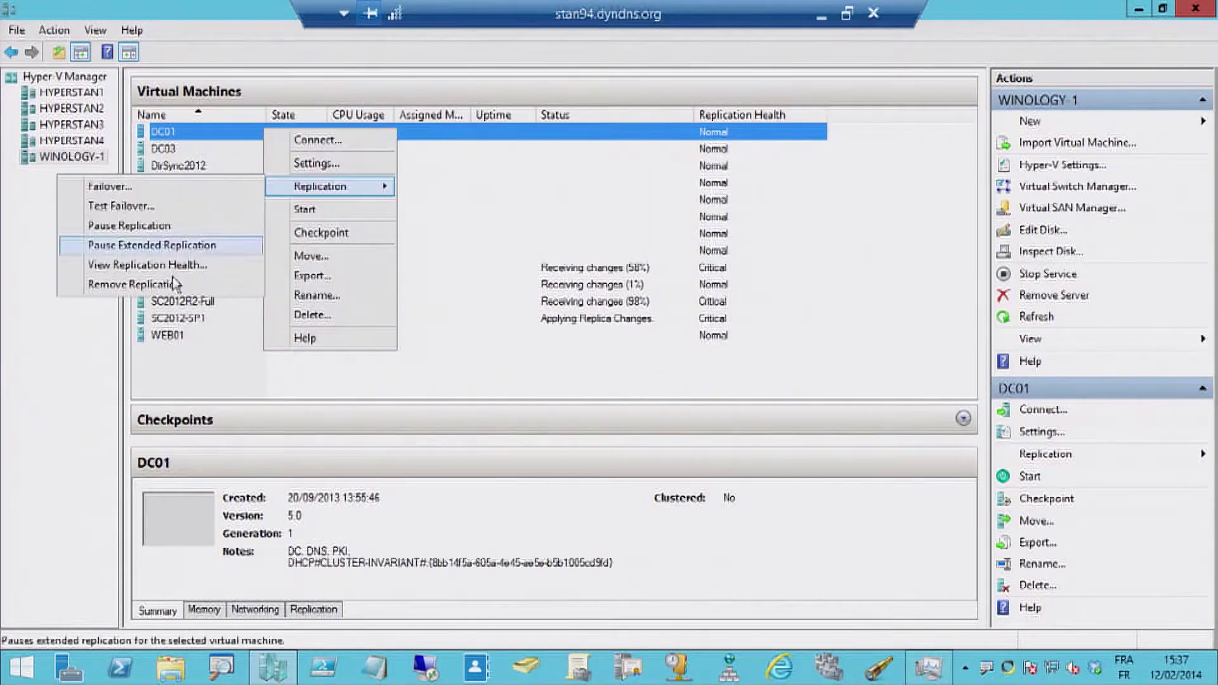
pyautogui.click(152, 264)
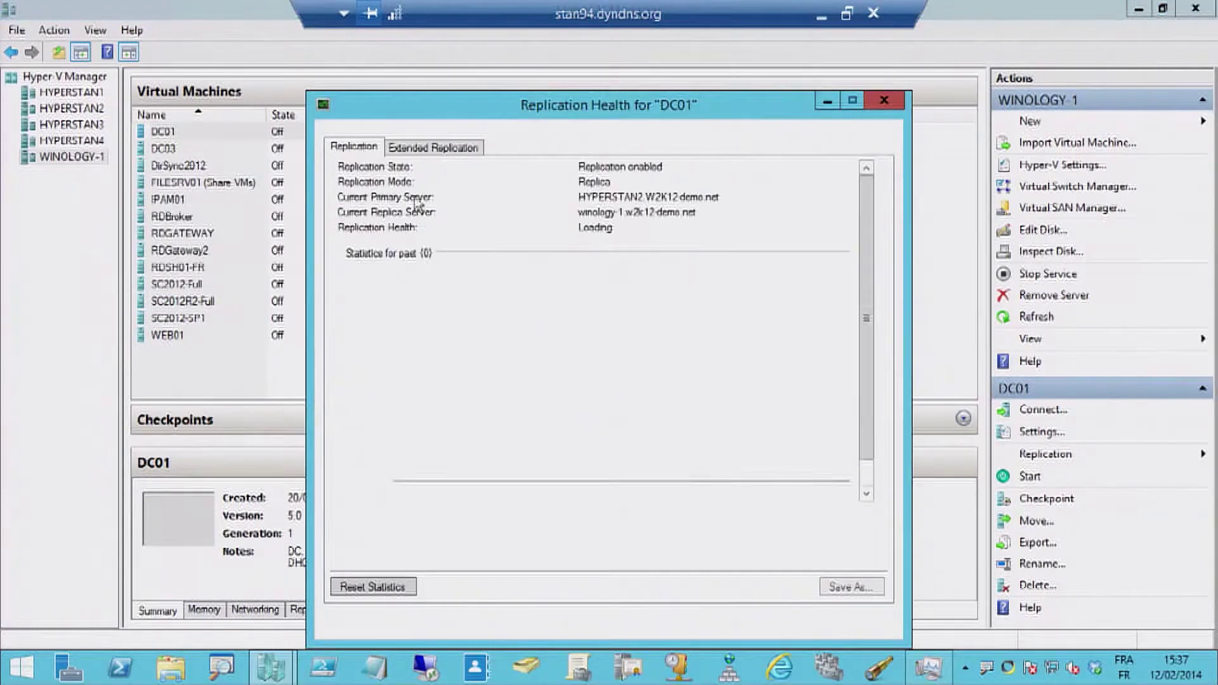
pyautogui.click(437, 151)
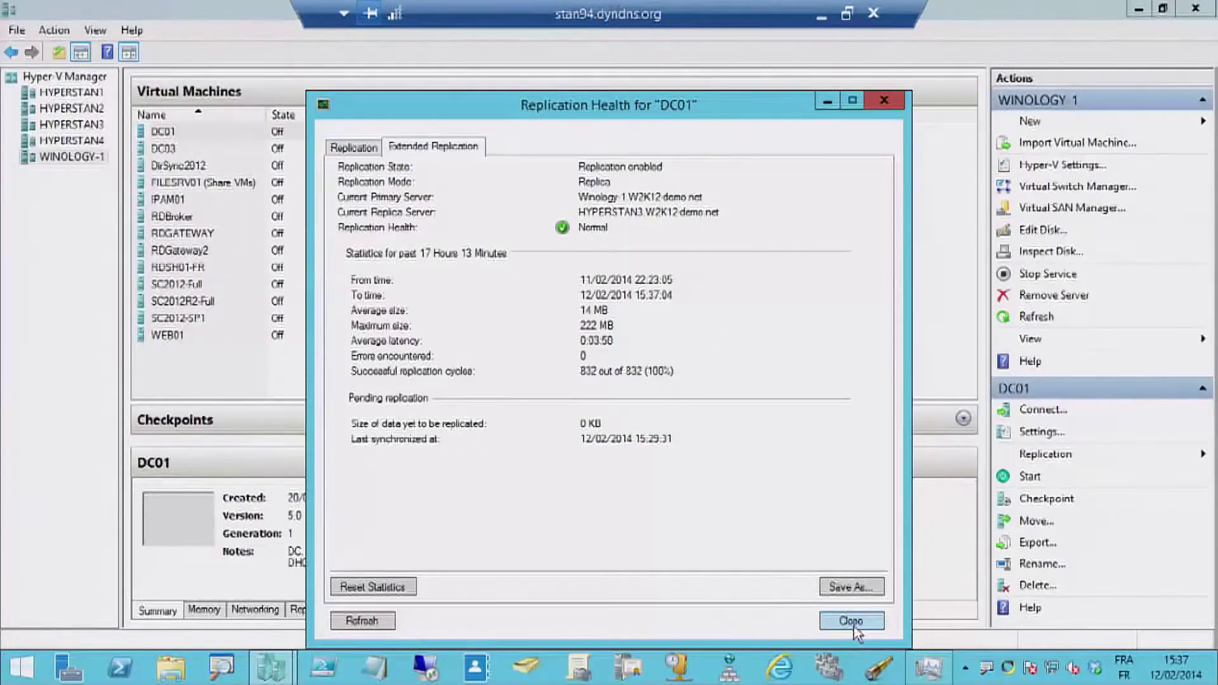
pyautogui.click(850, 621)
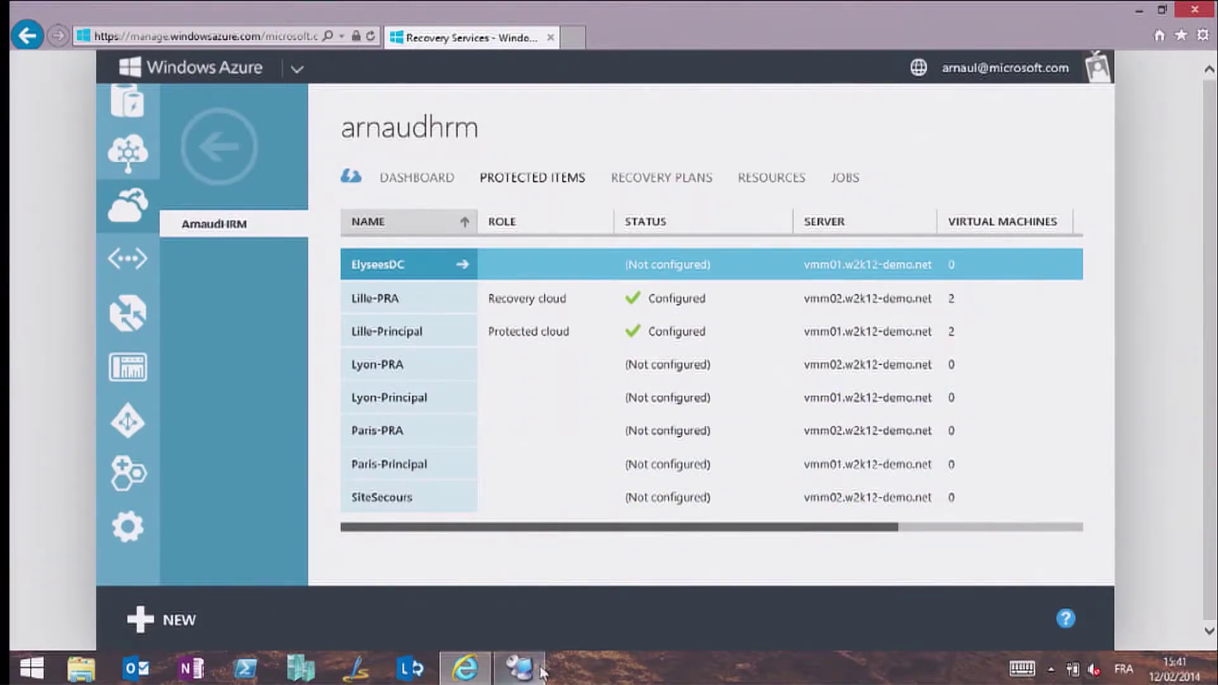
# Switch to Virtual Machine Manager on vmm01 and examine the Lille-Principal cloud's general properties for its Hyper-V Recovery Manager settings.
pyautogui.click(519, 668)
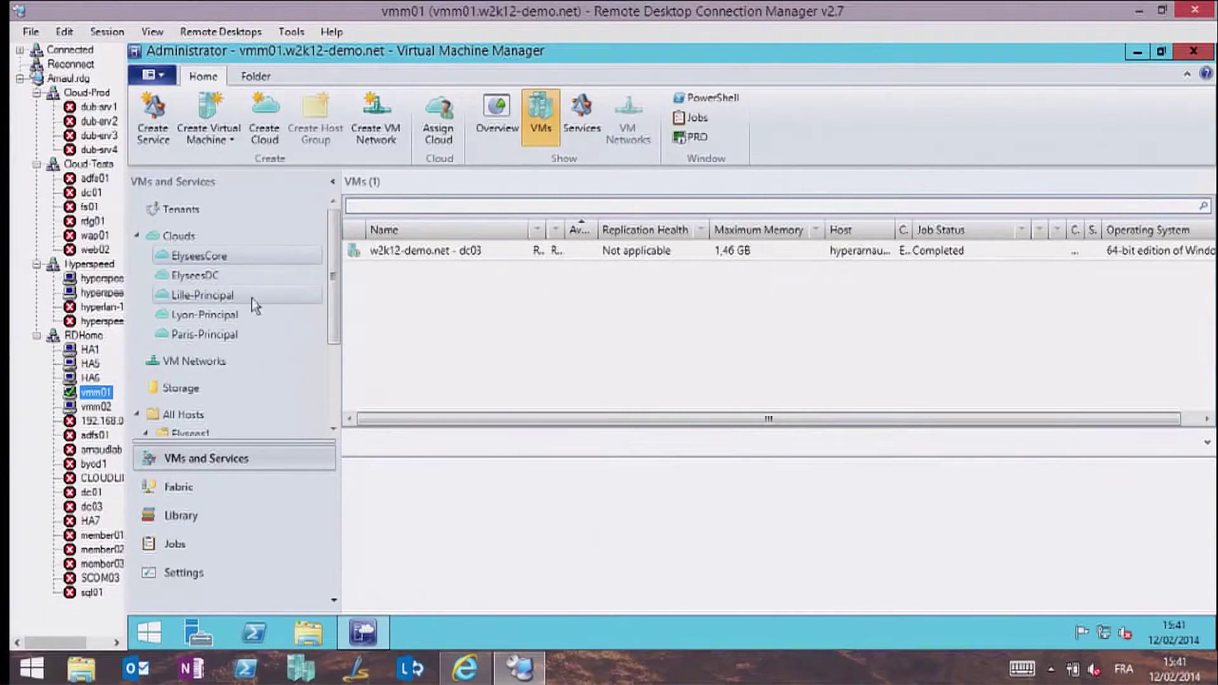
pyautogui.click(251, 354)
pyautogui.rightClick(240, 298)
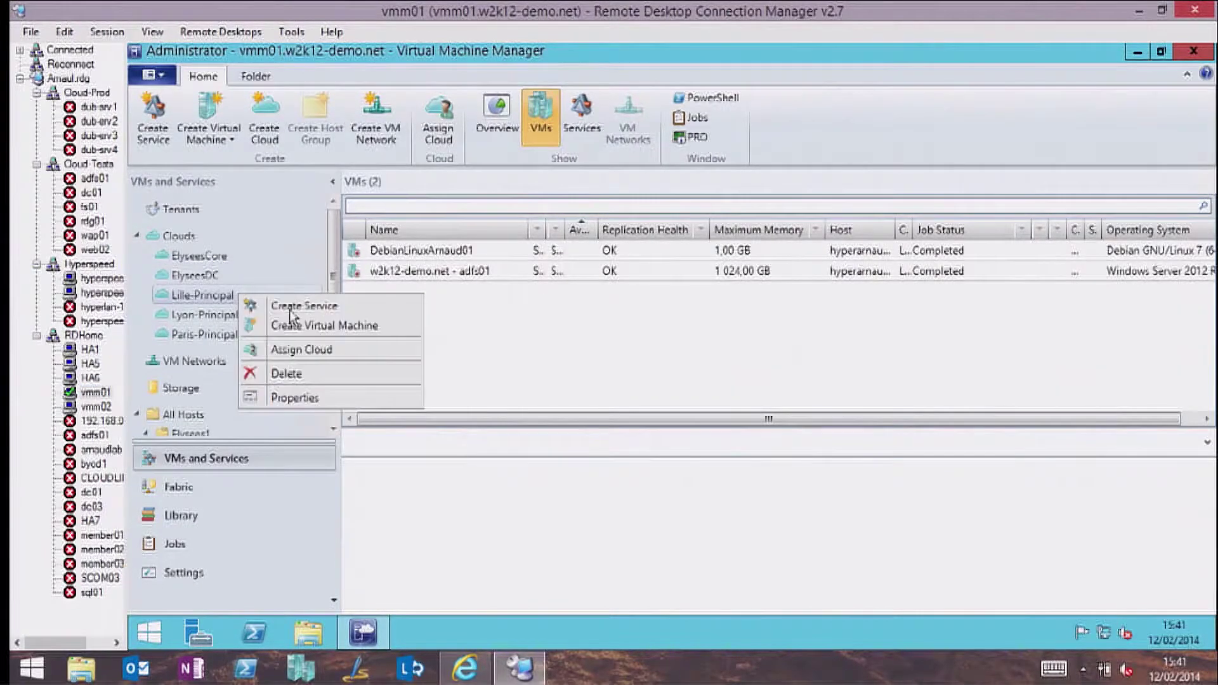
pyautogui.click(279, 398)
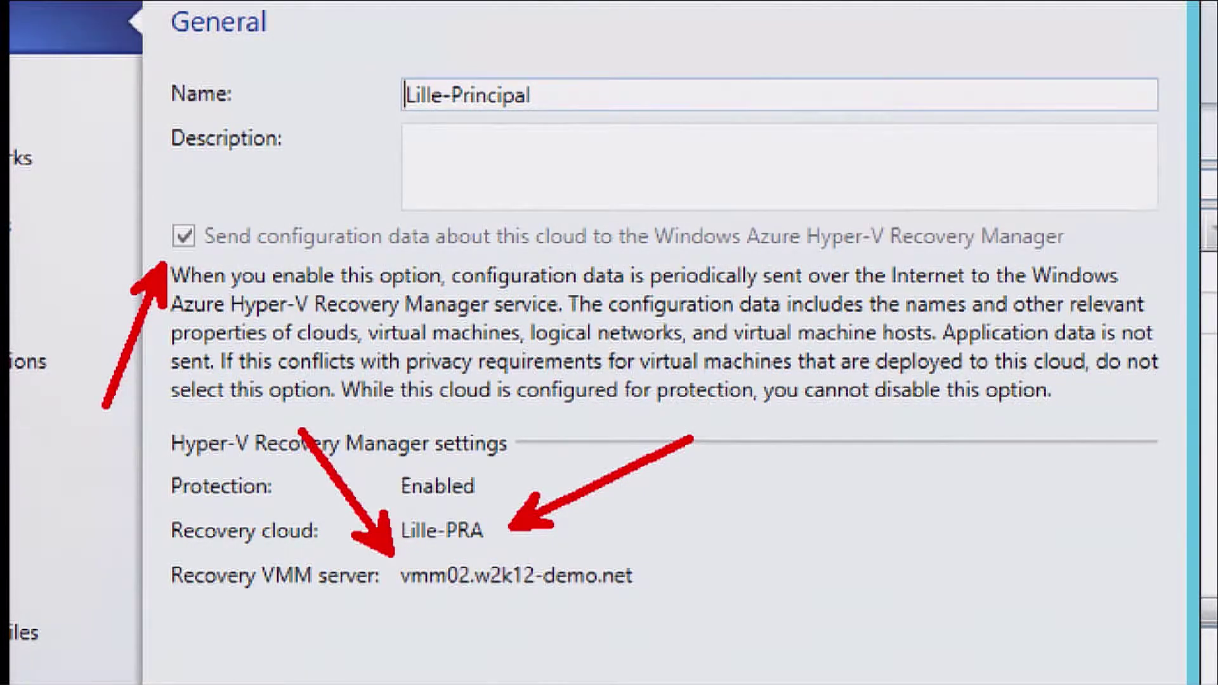
pyautogui.press('Escape')
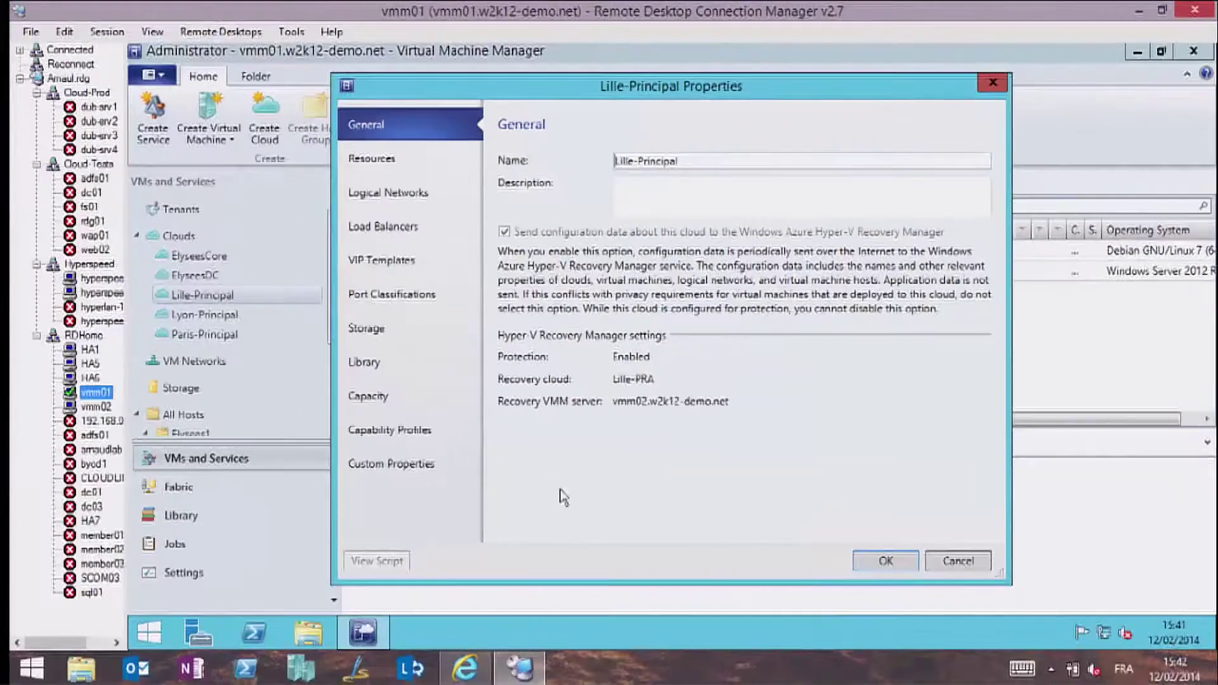
# Show the Virtual Machine Manager session on vmm02, and open the Lyon-Principal cloud from the protected items in the Windows Azure portal.
pyautogui.click(90, 410)
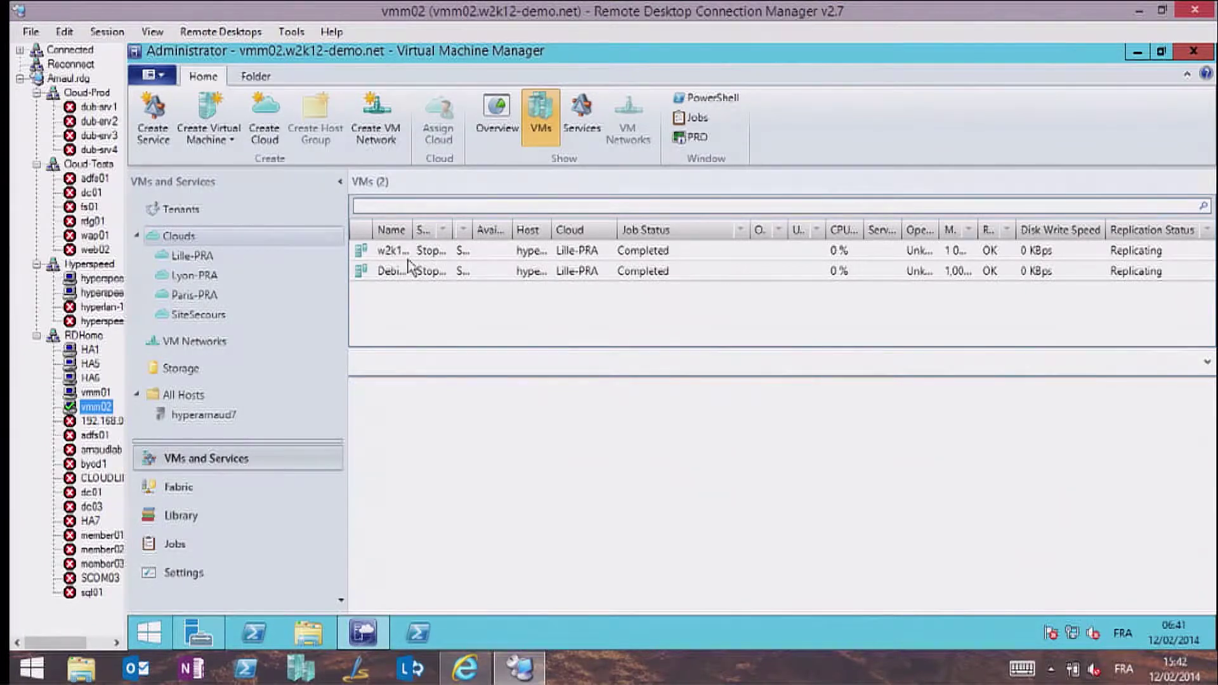
pyautogui.click(465, 668)
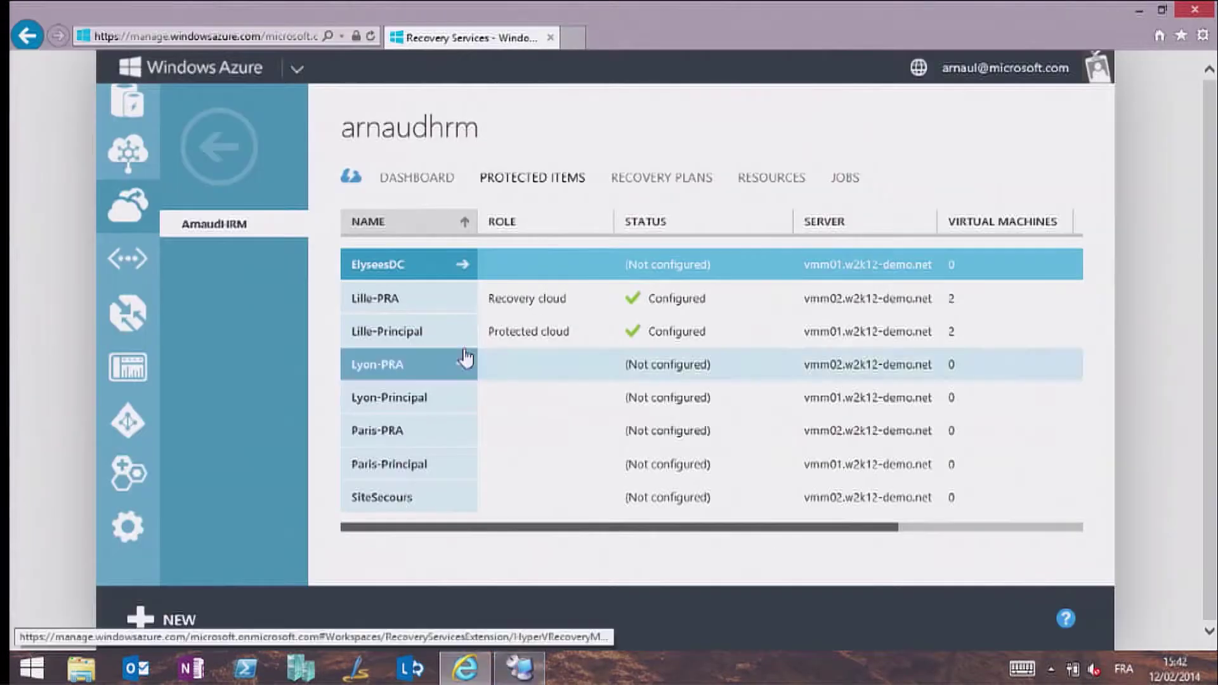
pyautogui.click(538, 409)
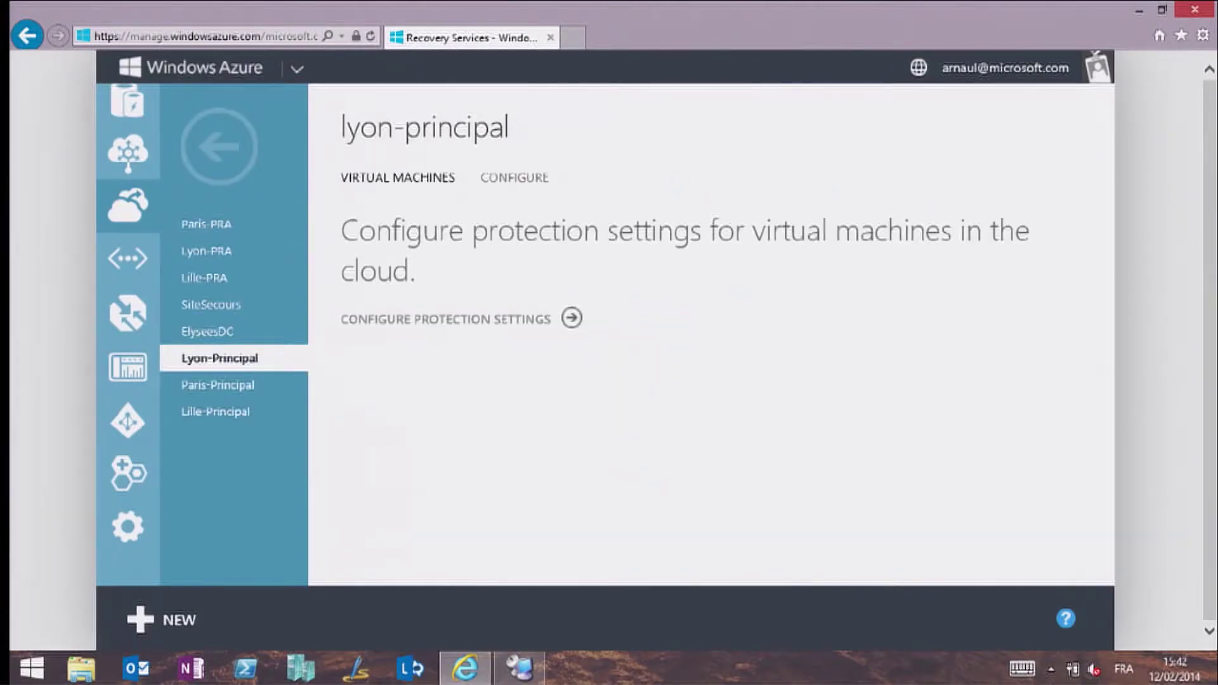
# Configure protection for the Lyon-Principal cloud with vmm02.w2k12-demo.net as target location and Lyon-PRA as target cloud.
pyautogui.click(571, 318)
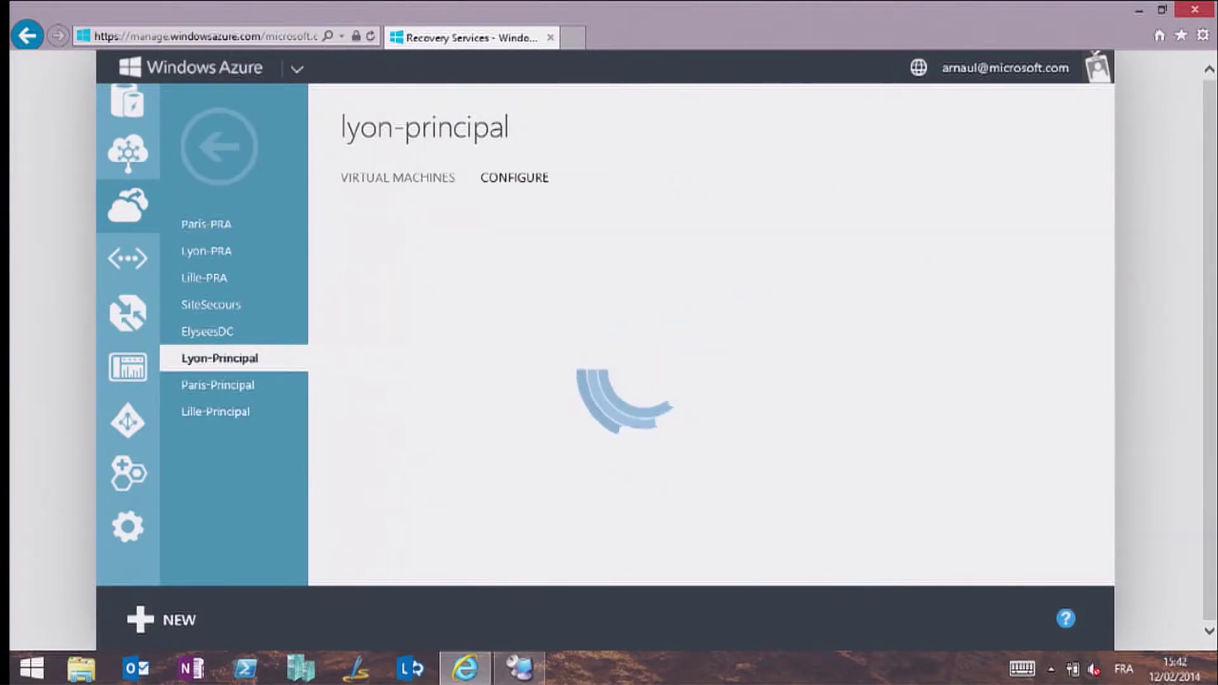
pyautogui.click(680, 304)
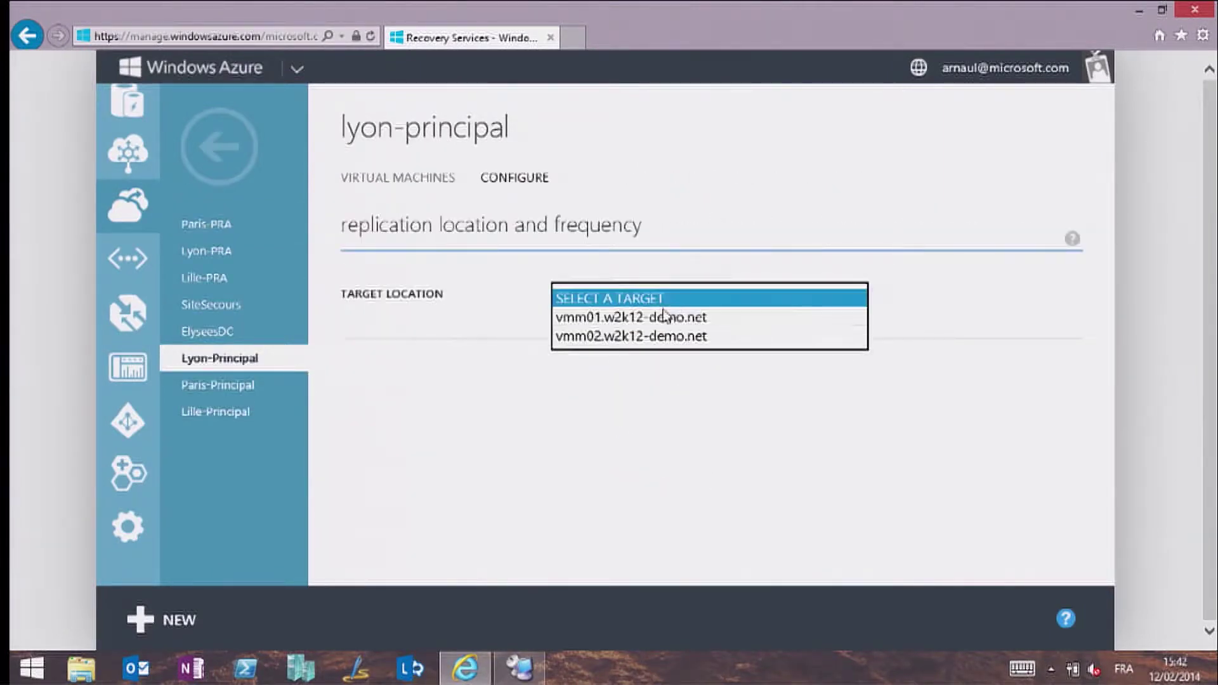
pyautogui.click(648, 341)
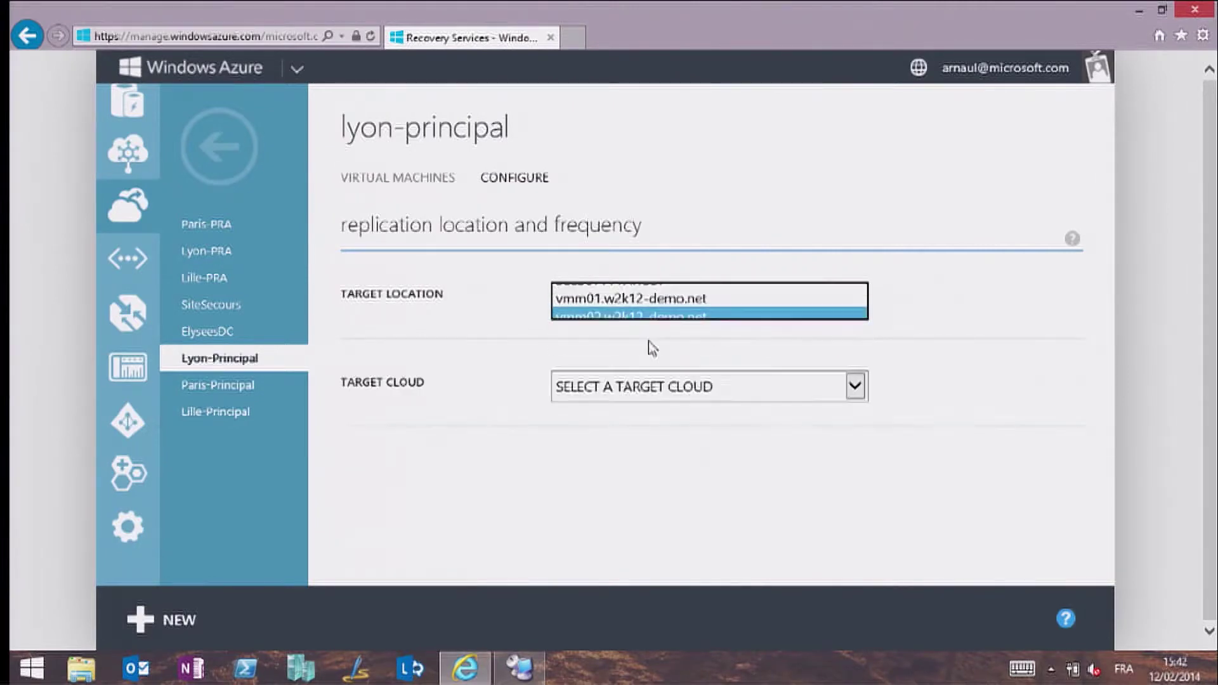
pyautogui.click(648, 390)
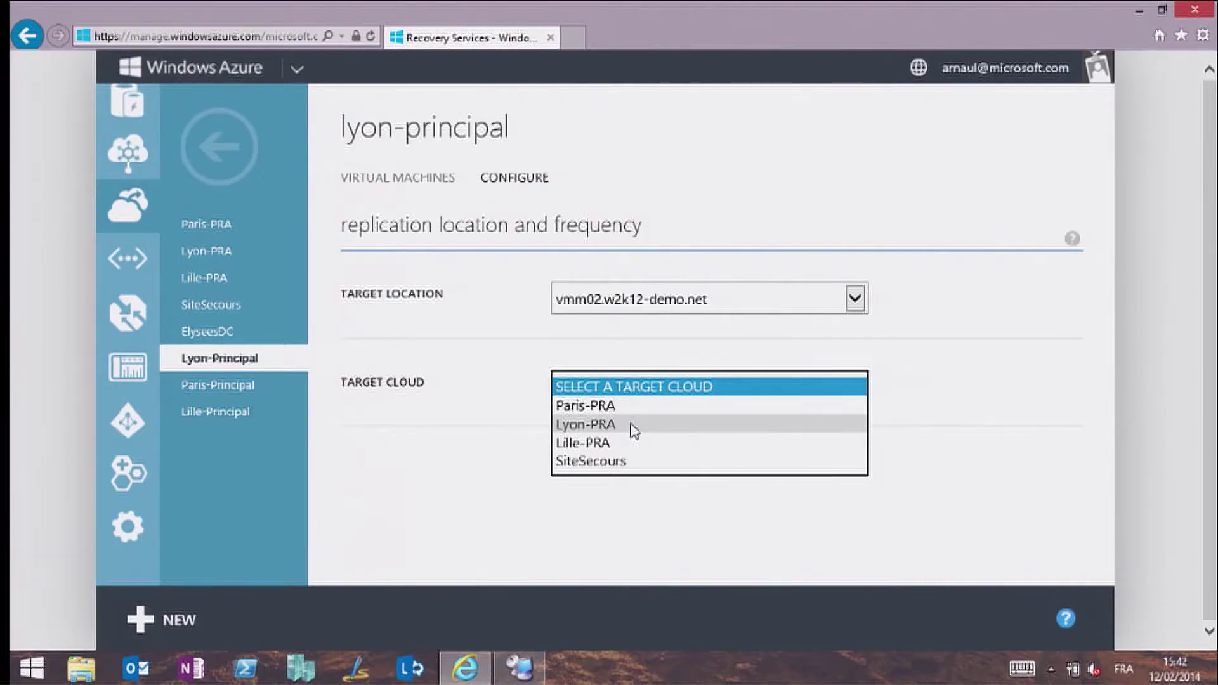
pyautogui.click(634, 430)
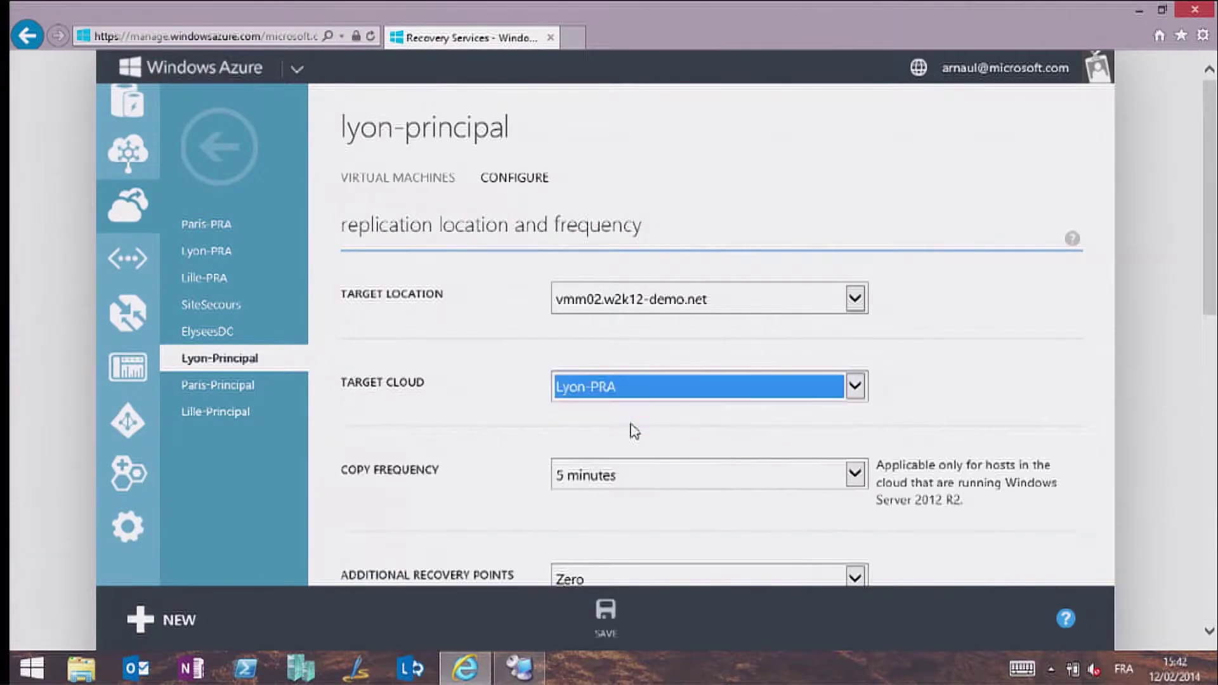
# Set the copy frequency to 15 minutes, keeping additional recovery points at Zero and application-consistent snapshots at Never.
pyautogui.scroll(-3, 705, 381)
pyautogui.click(708, 281)
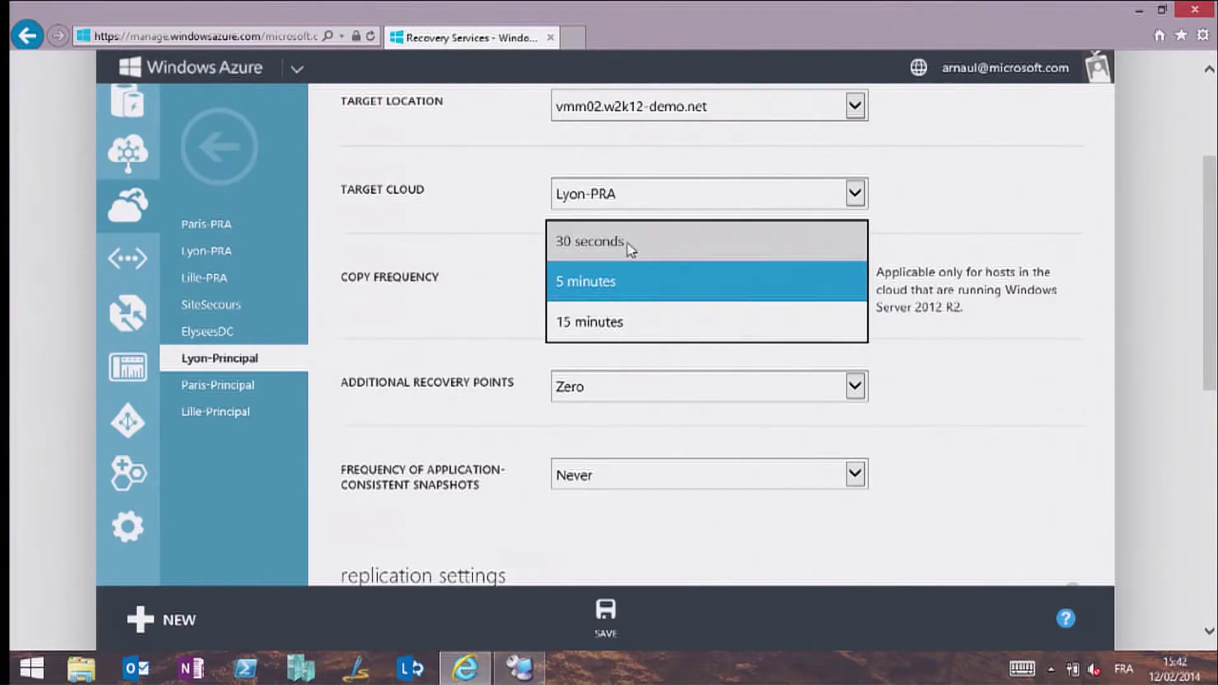
pyautogui.click(623, 324)
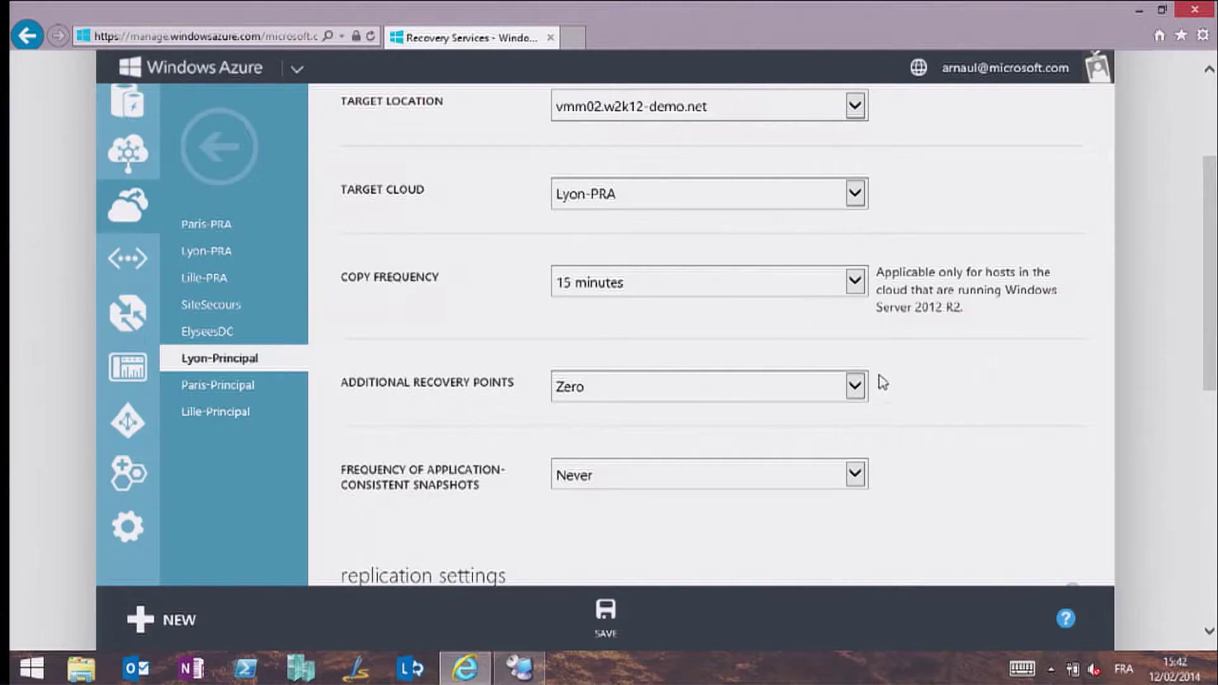
pyautogui.click(855, 386)
pyautogui.click(866, 351)
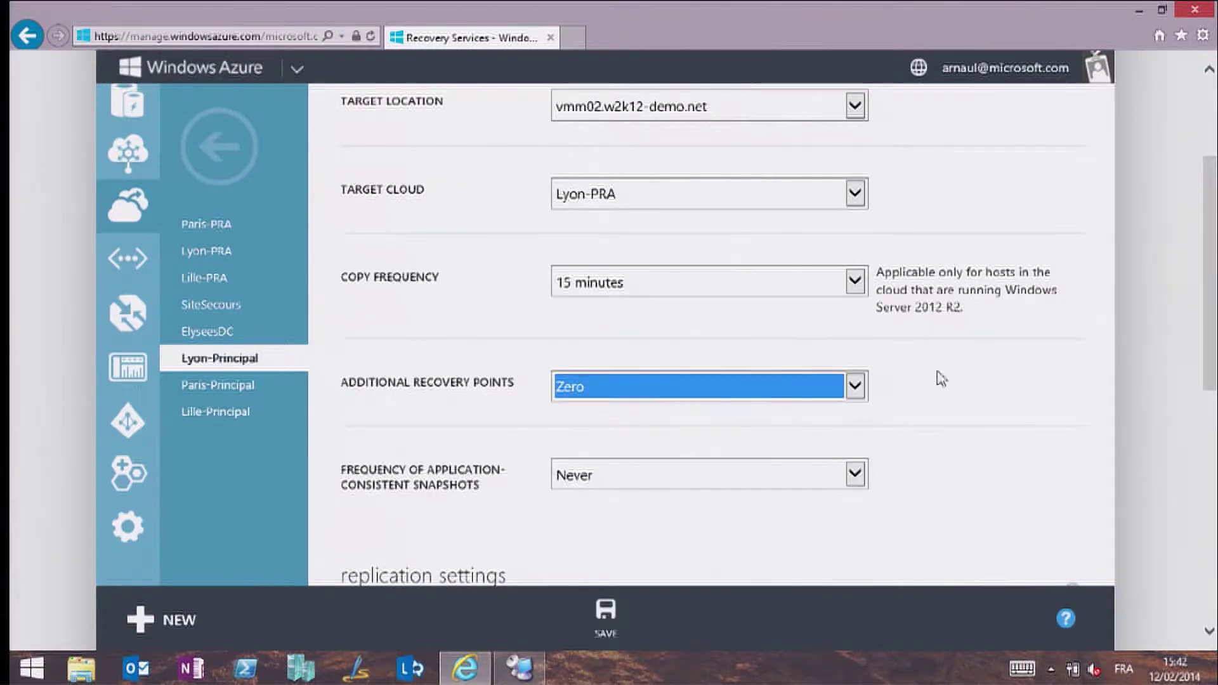
pyautogui.click(990, 379)
pyautogui.scroll(-4, 805, 245)
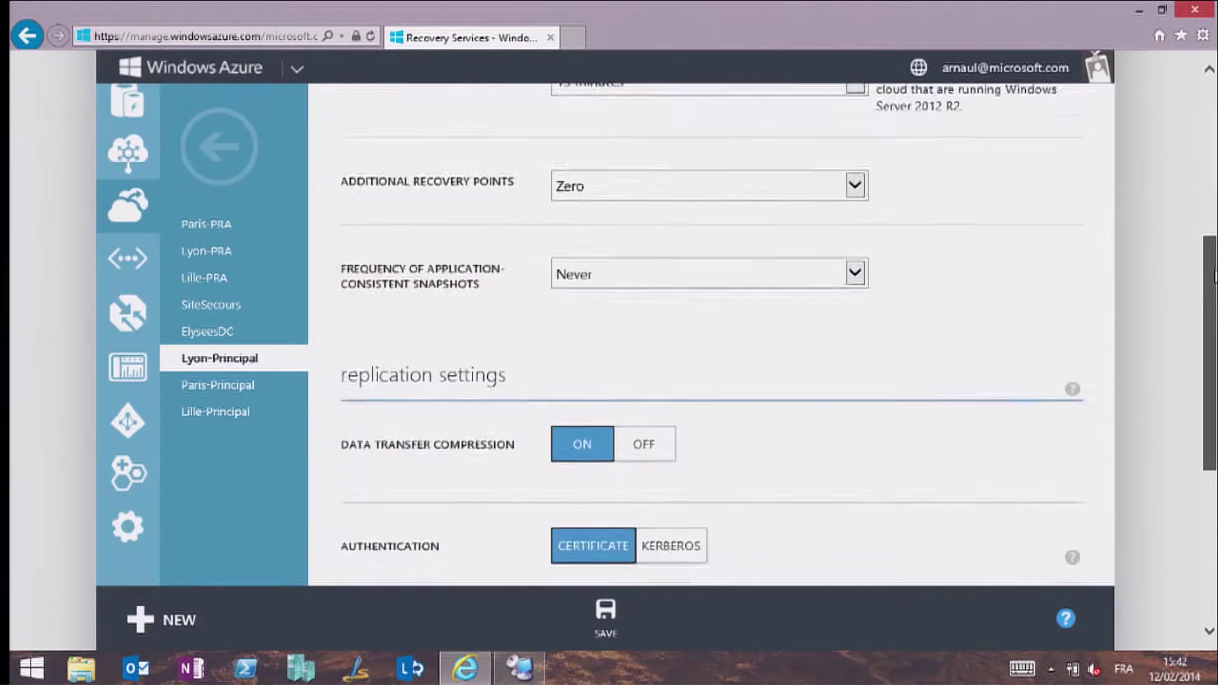
pyautogui.click(771, 257)
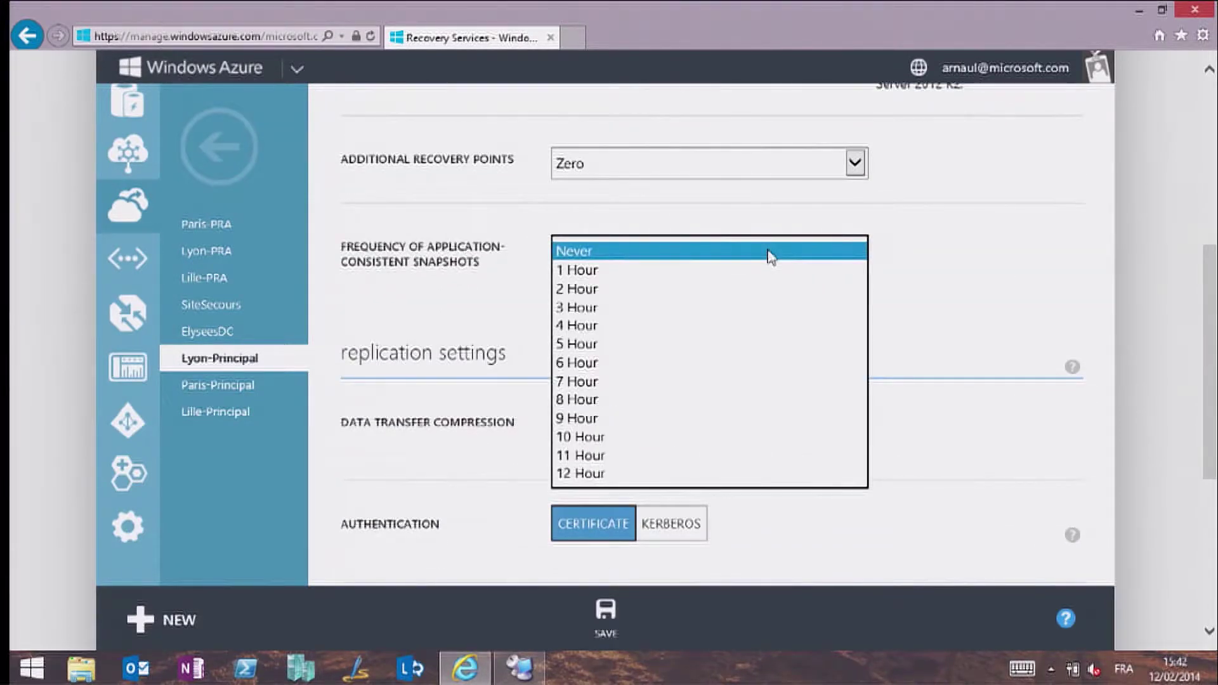
pyautogui.click(771, 257)
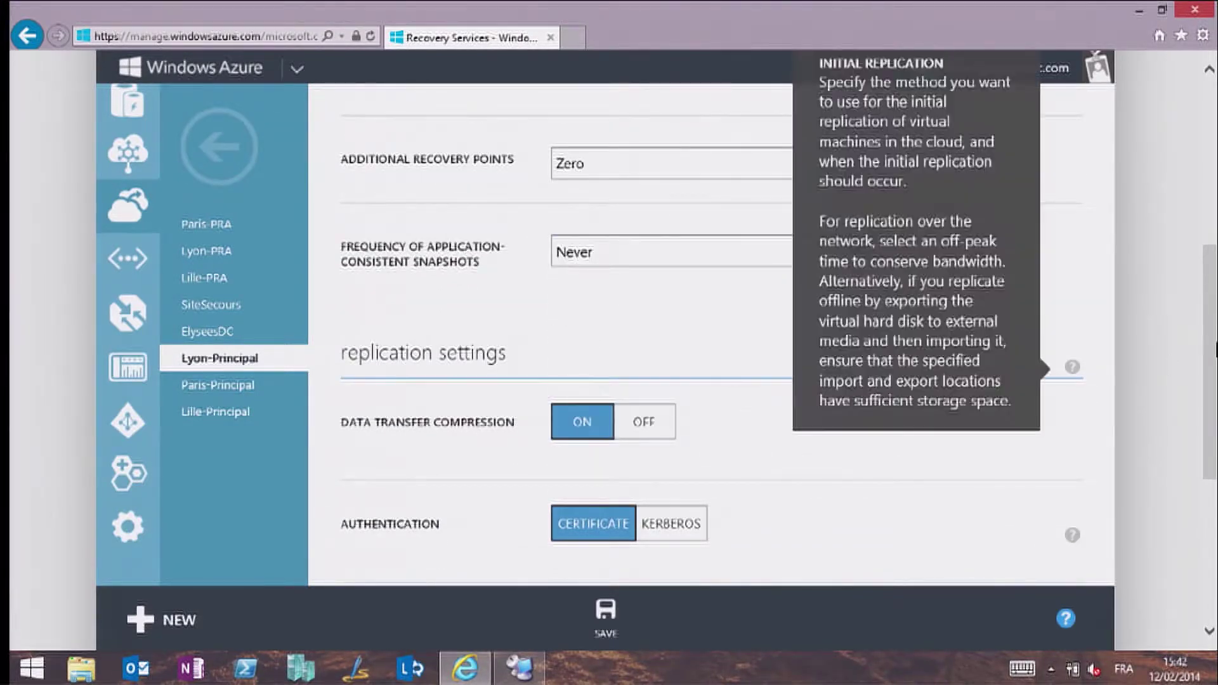
# Set the replication authentication to Kerberos, then save and confirm the Lyon-Principal protection settings.
pyautogui.scroll(-4, 1211, 352)
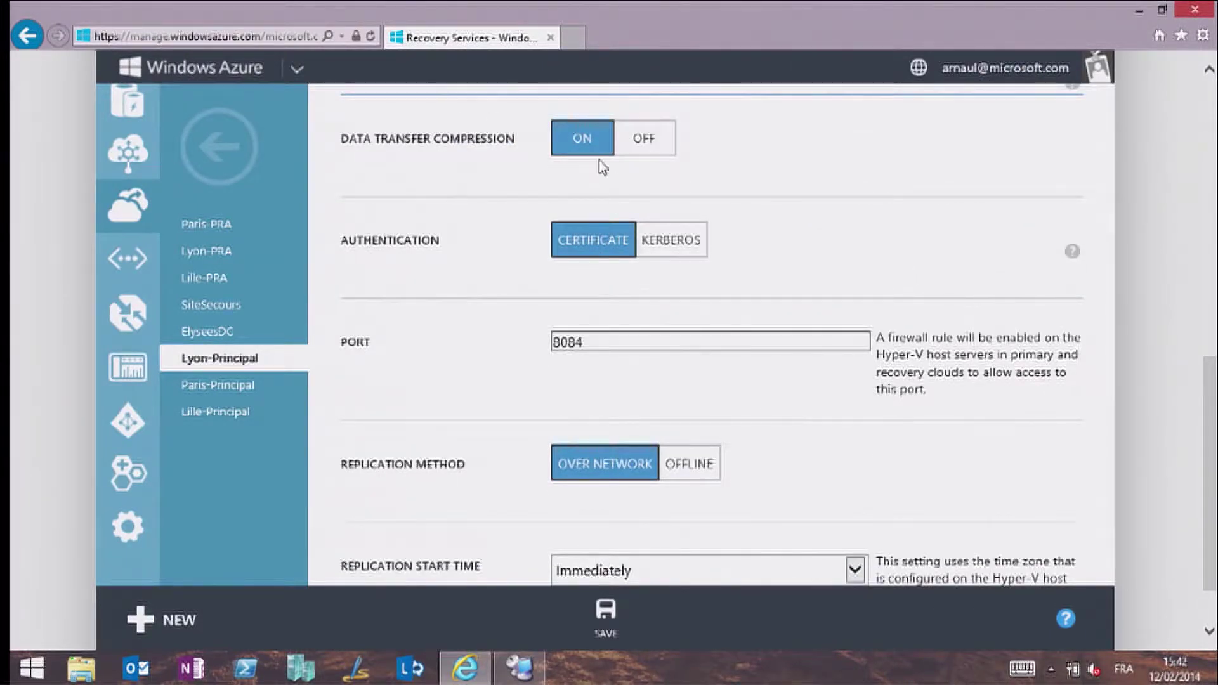
pyautogui.click(652, 252)
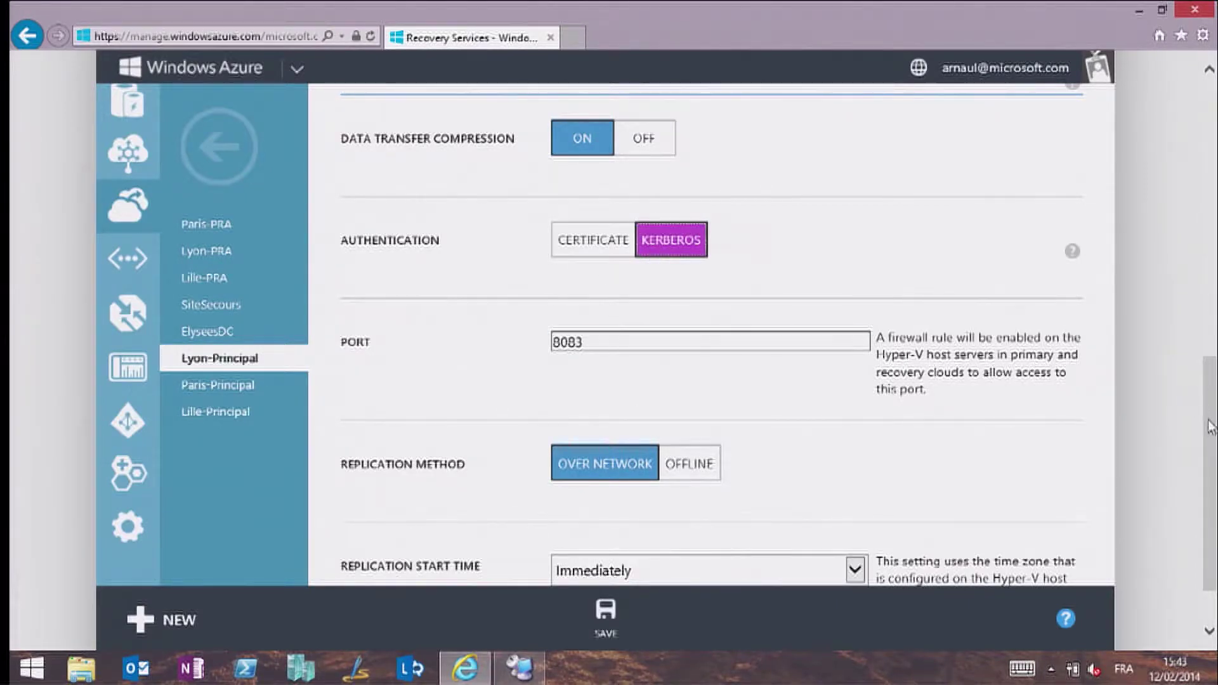
pyautogui.scroll(-1, 1209, 425)
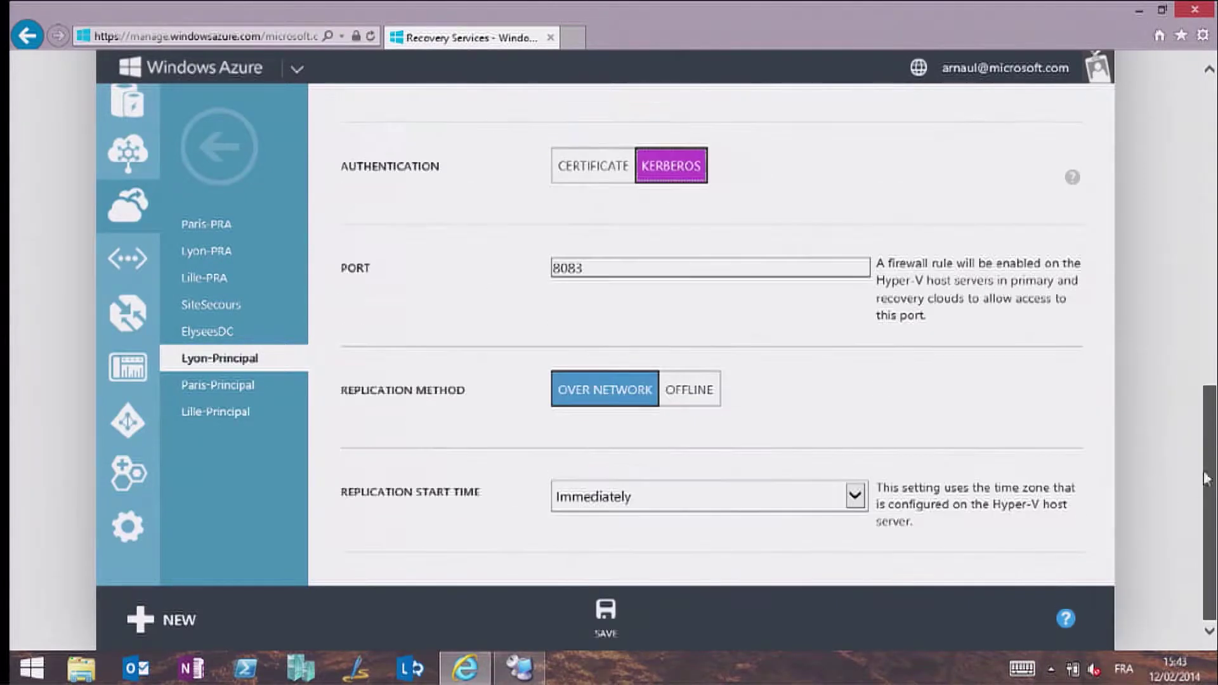
pyautogui.click(632, 623)
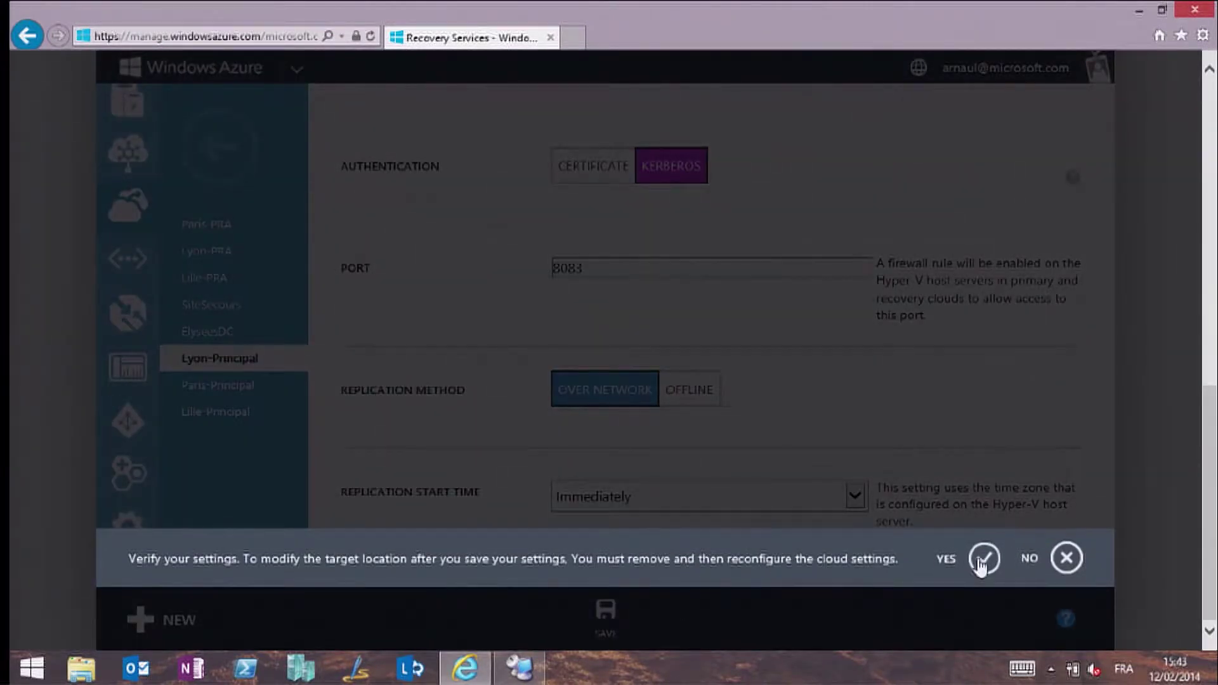
pyautogui.click(983, 561)
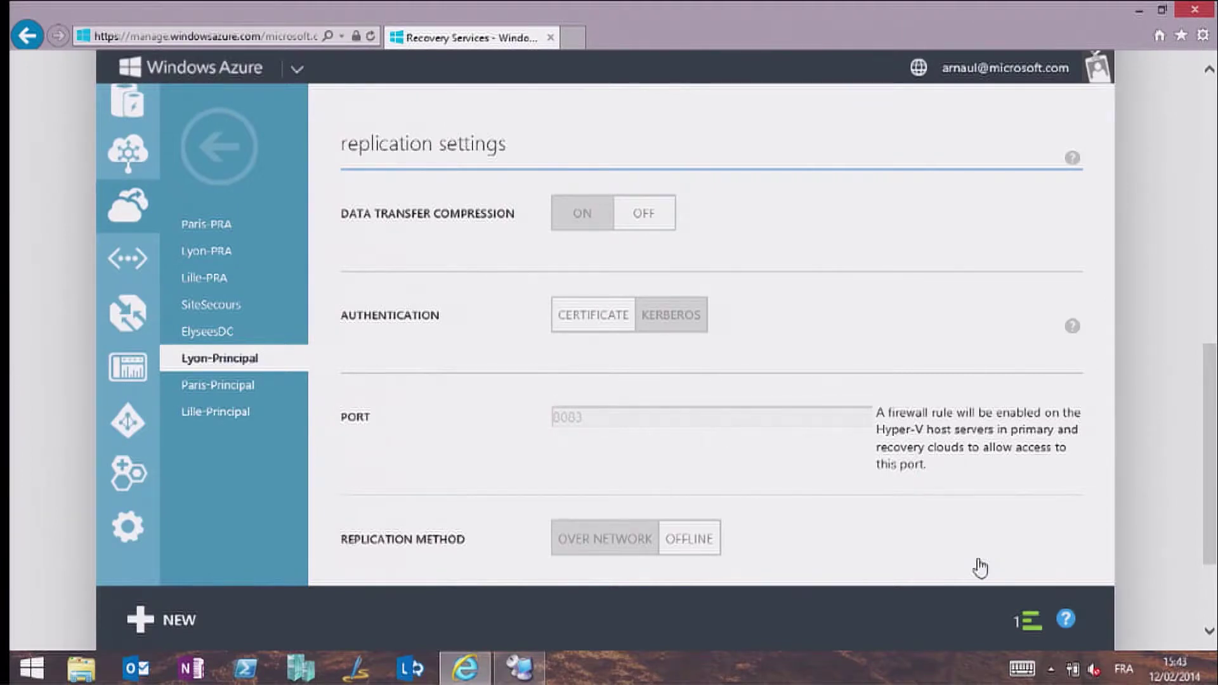
# Switch to Virtual Machine Manager on vmm02 and examine which actions are available for the Debian and adfs01 replica virtual machines.
pyautogui.click(518, 667)
pyautogui.click(453, 276)
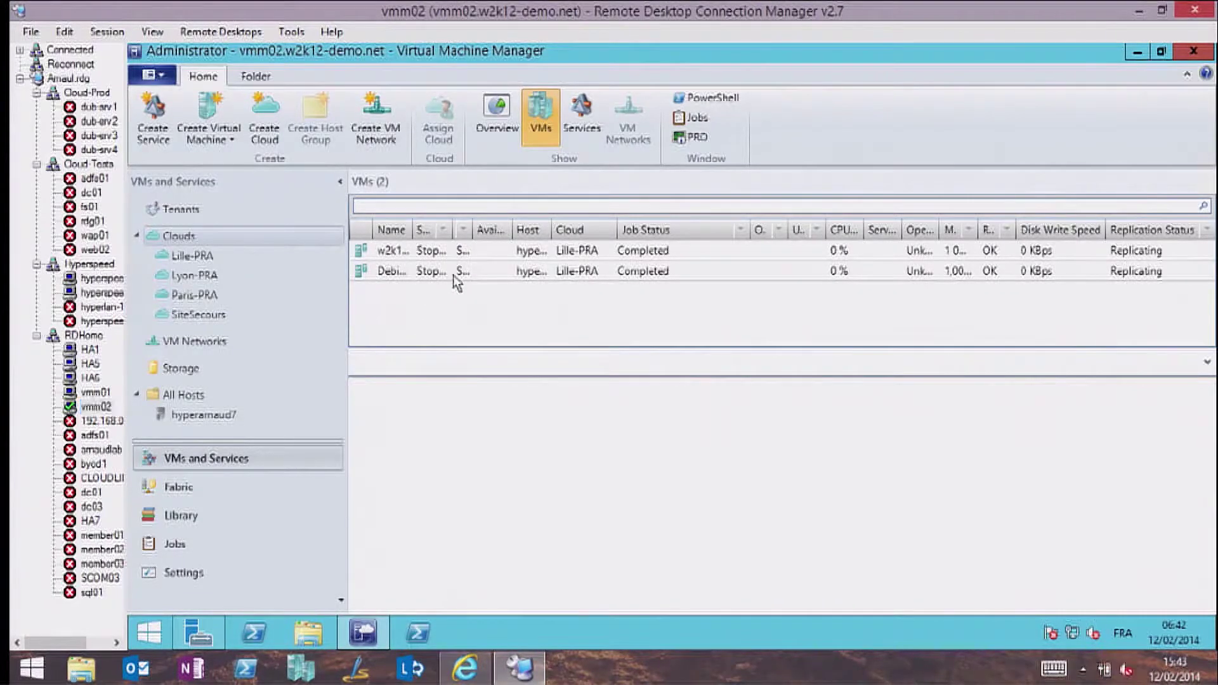
pyautogui.click(455, 273)
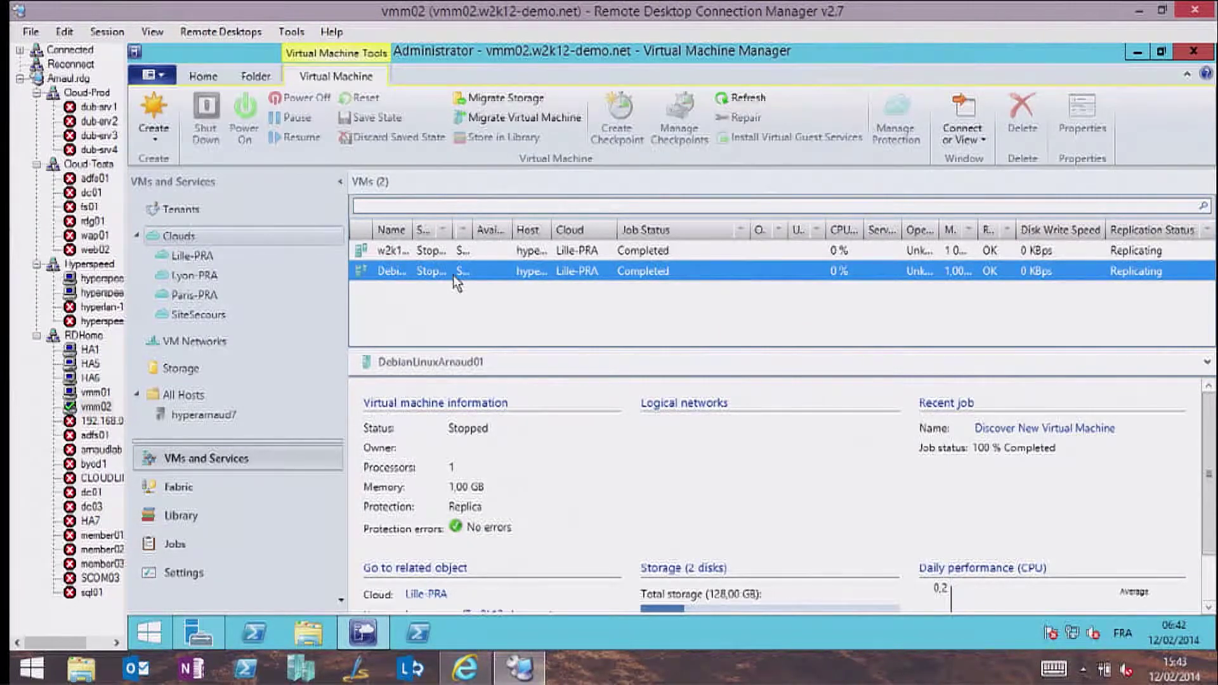
pyautogui.rightClick(461, 280)
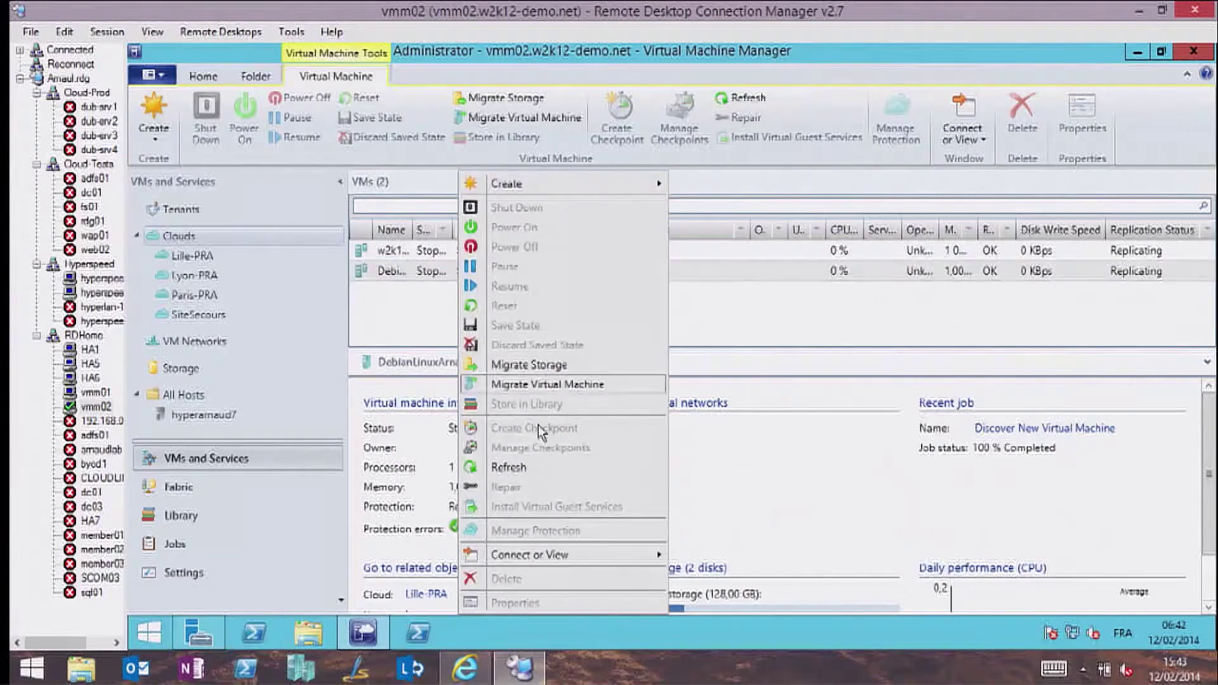
pyautogui.click(826, 257)
pyautogui.rightClick(830, 255)
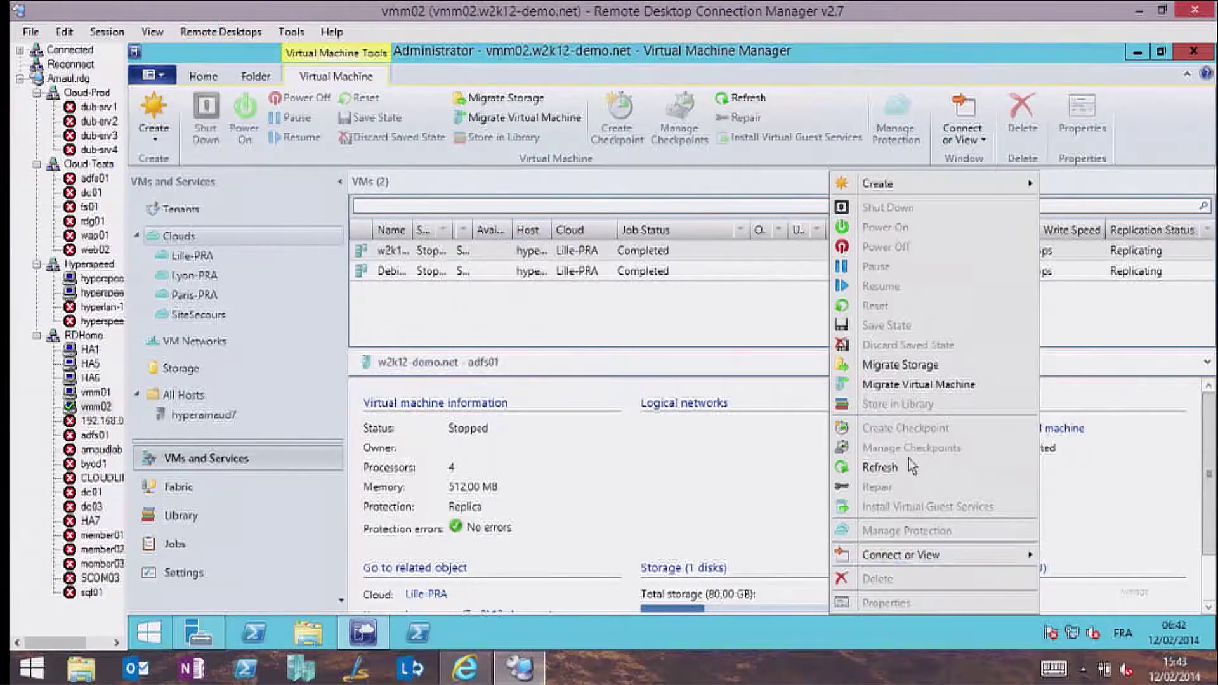
pyautogui.click(618, 255)
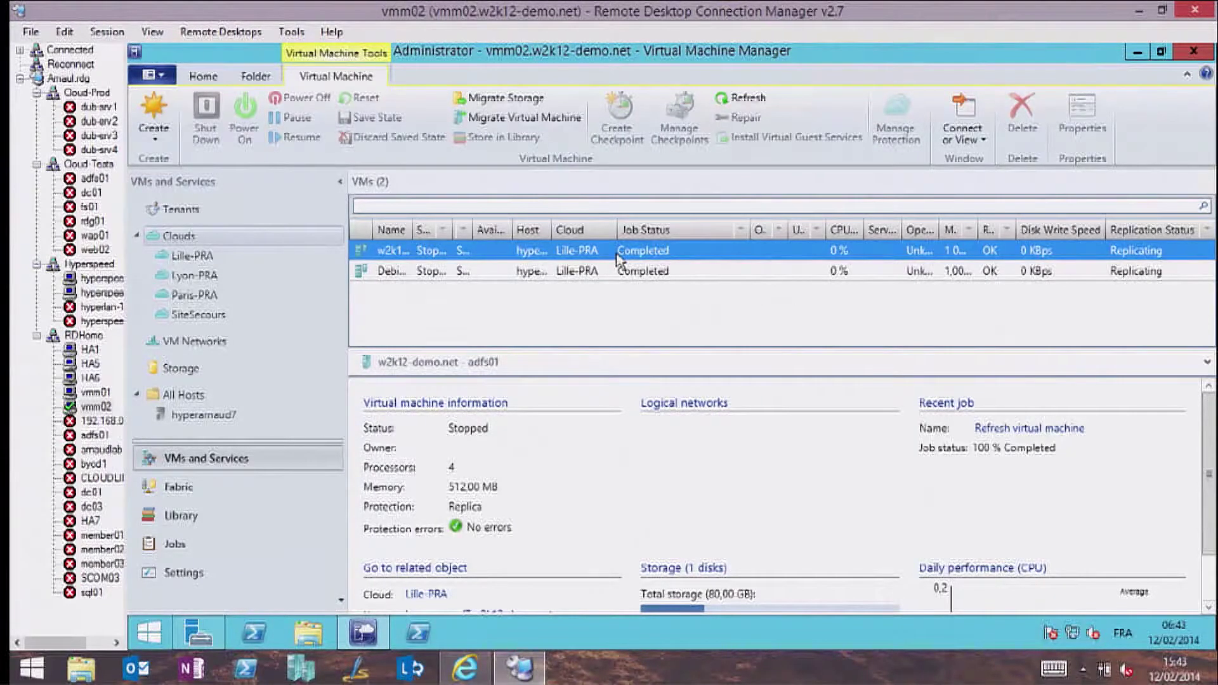
# Examine the virtual machines in the Lille-PRA, Lyon-PRA and SiteSecours clouds, including the actions available for the adfs01 replica.
pyautogui.click(190, 256)
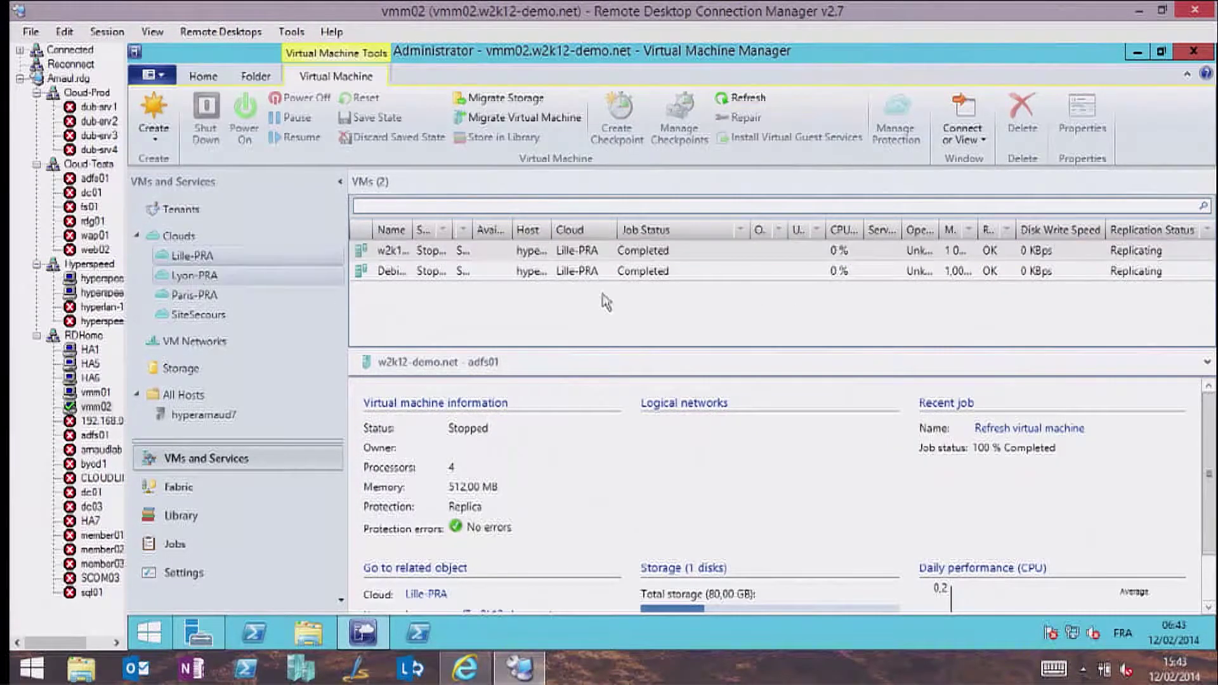
pyautogui.click(644, 252)
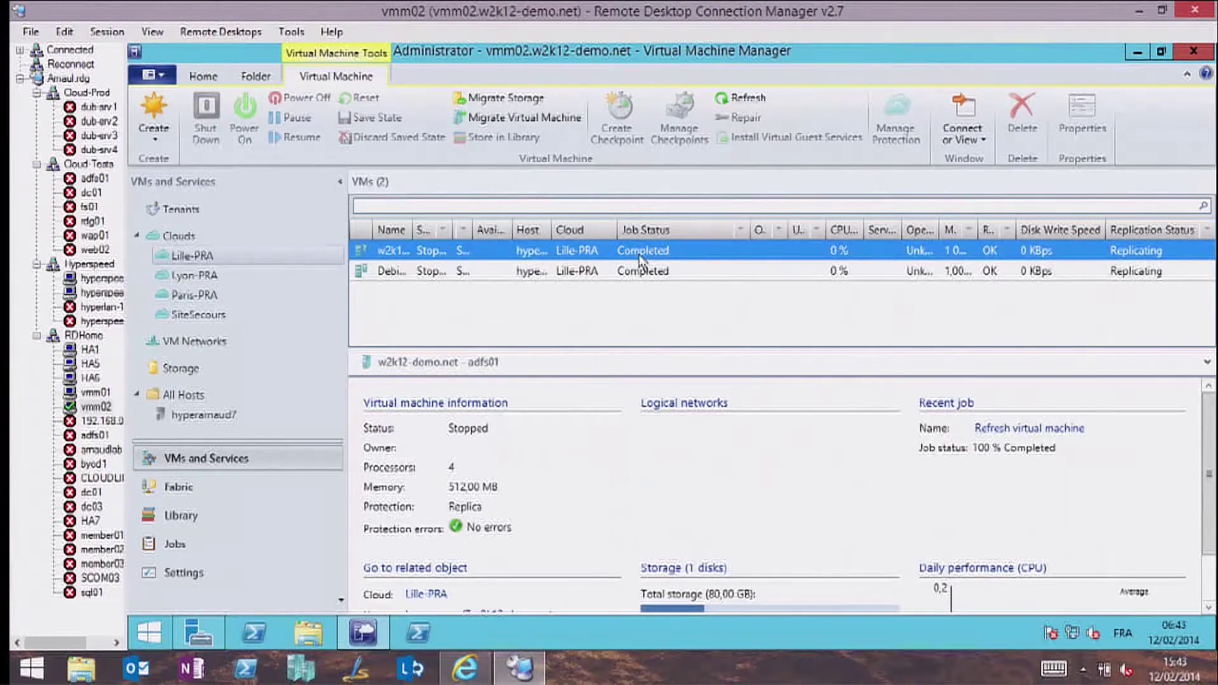
pyautogui.rightClick(641, 254)
pyautogui.click(715, 473)
pyautogui.click(202, 276)
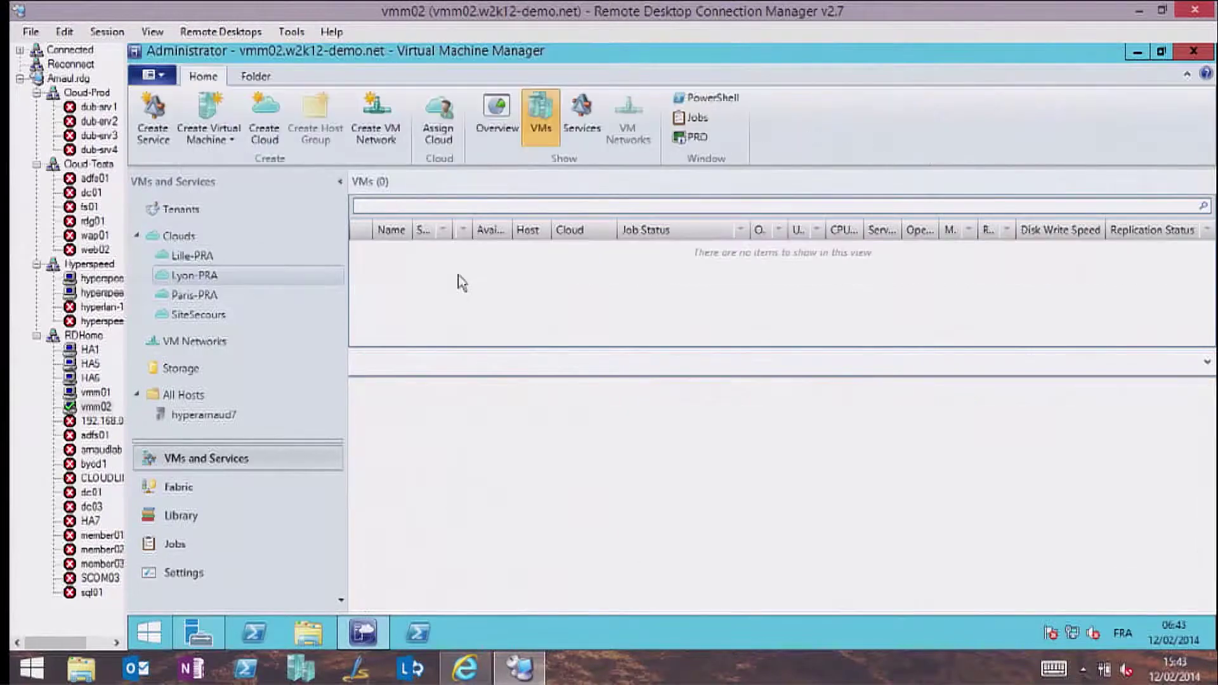
pyautogui.click(224, 314)
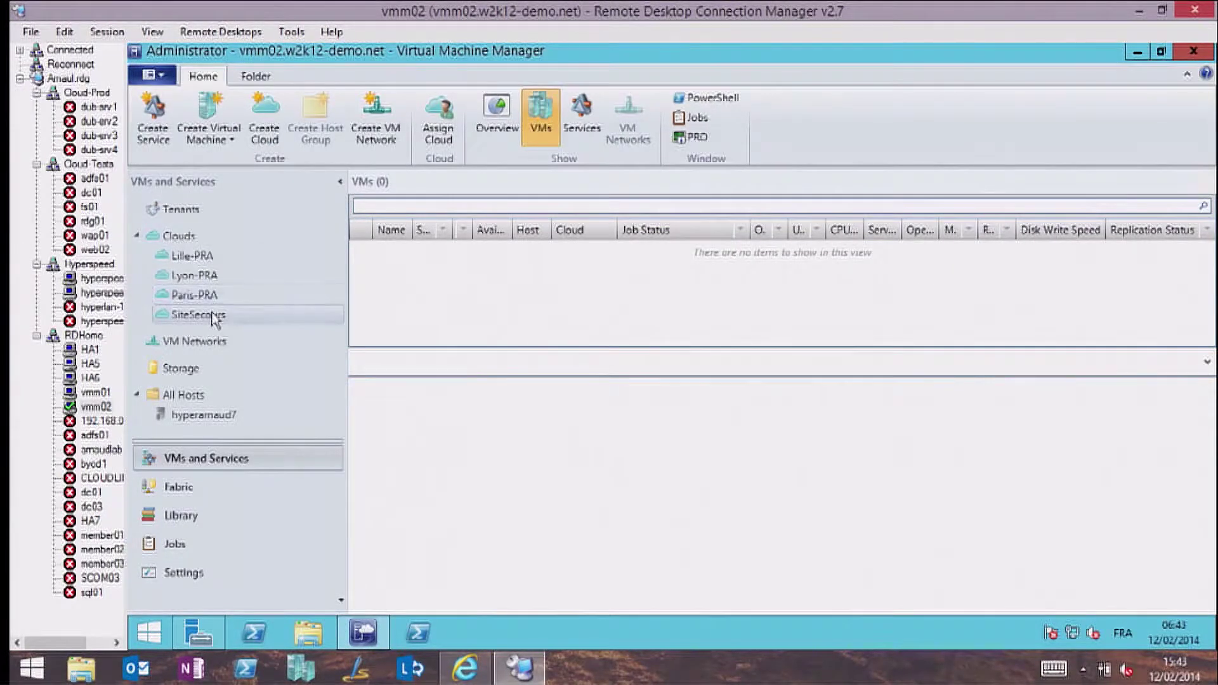
pyautogui.click(210, 257)
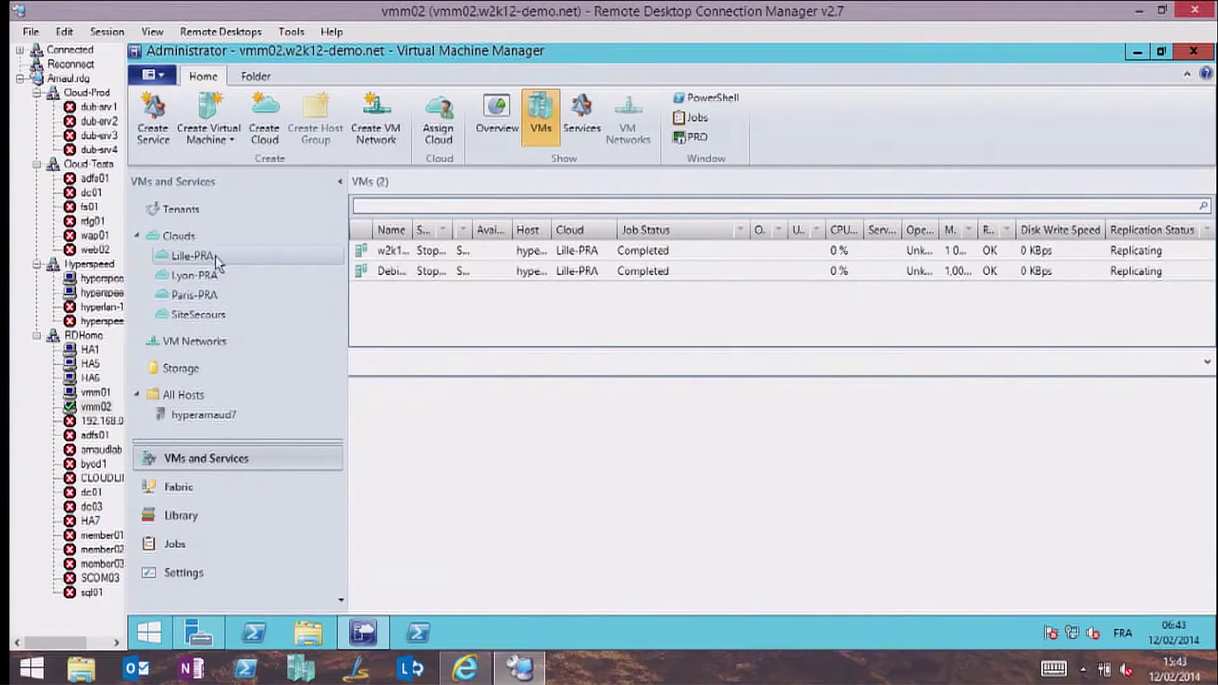
pyautogui.click(448, 256)
pyautogui.rightClick(449, 256)
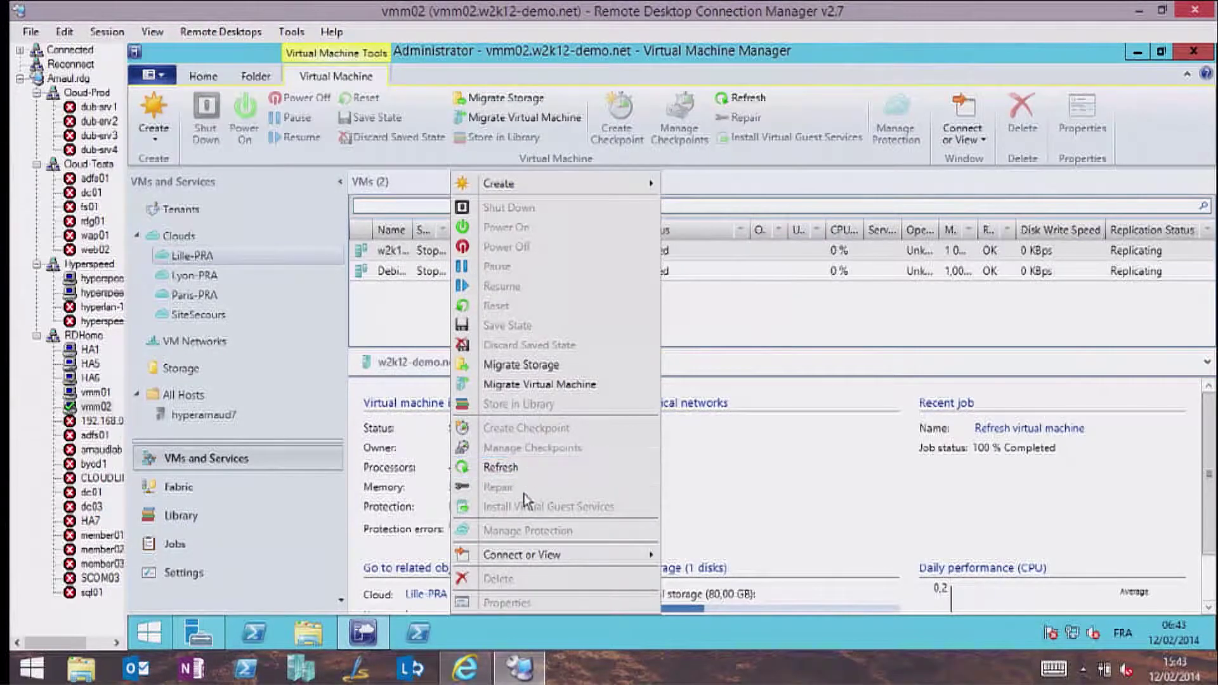
# Return to the Windows Azure portal, view the Lille-Principal cloud's configuration and protected virtual machines, and select w2k12-demo.net - adfs01.
pyautogui.click(526, 673)
pyautogui.click(480, 676)
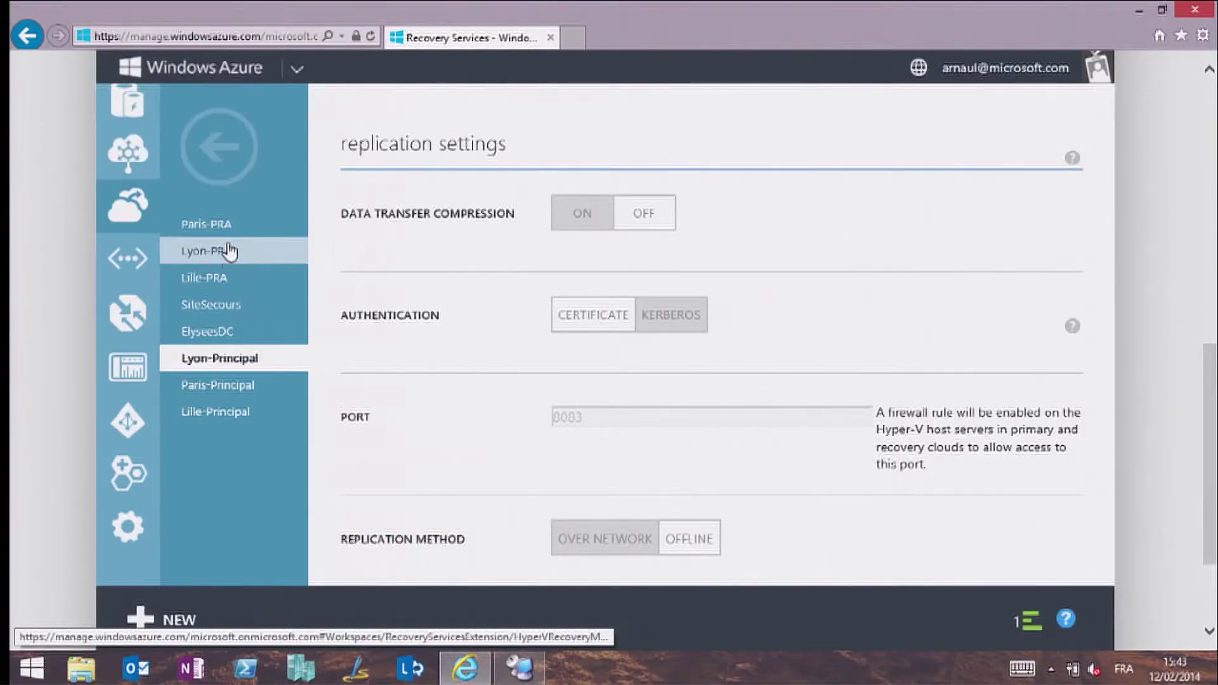
pyautogui.click(219, 411)
pyautogui.click(518, 172)
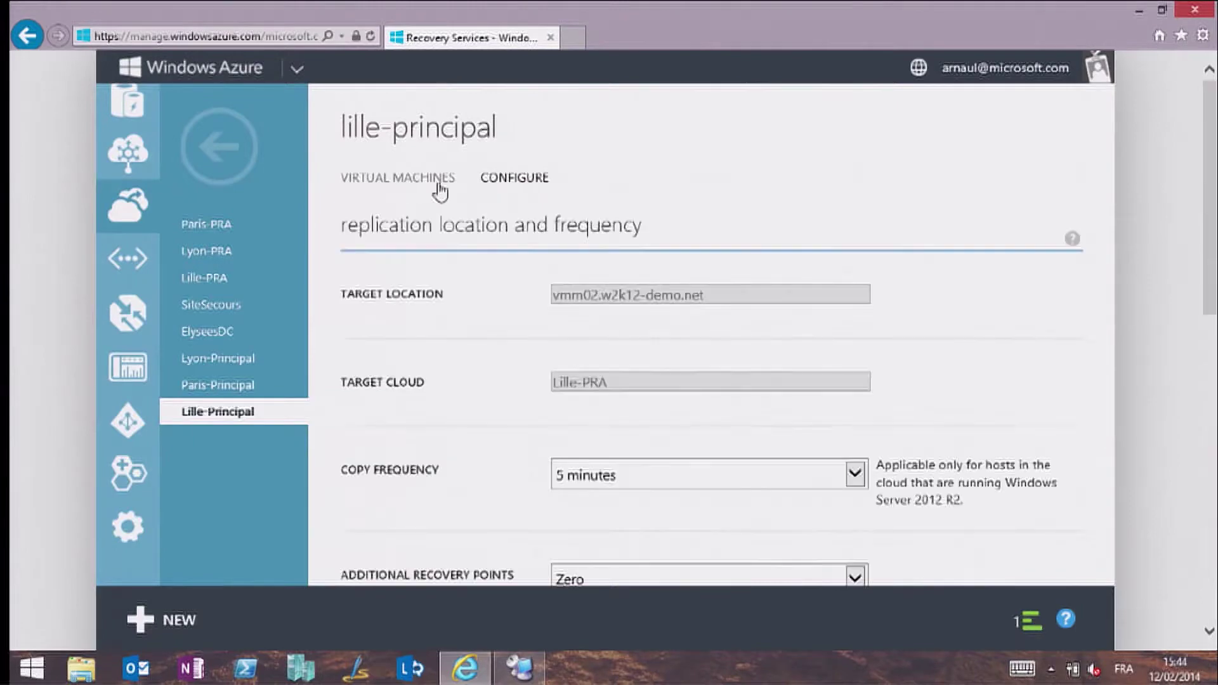
pyautogui.click(398, 183)
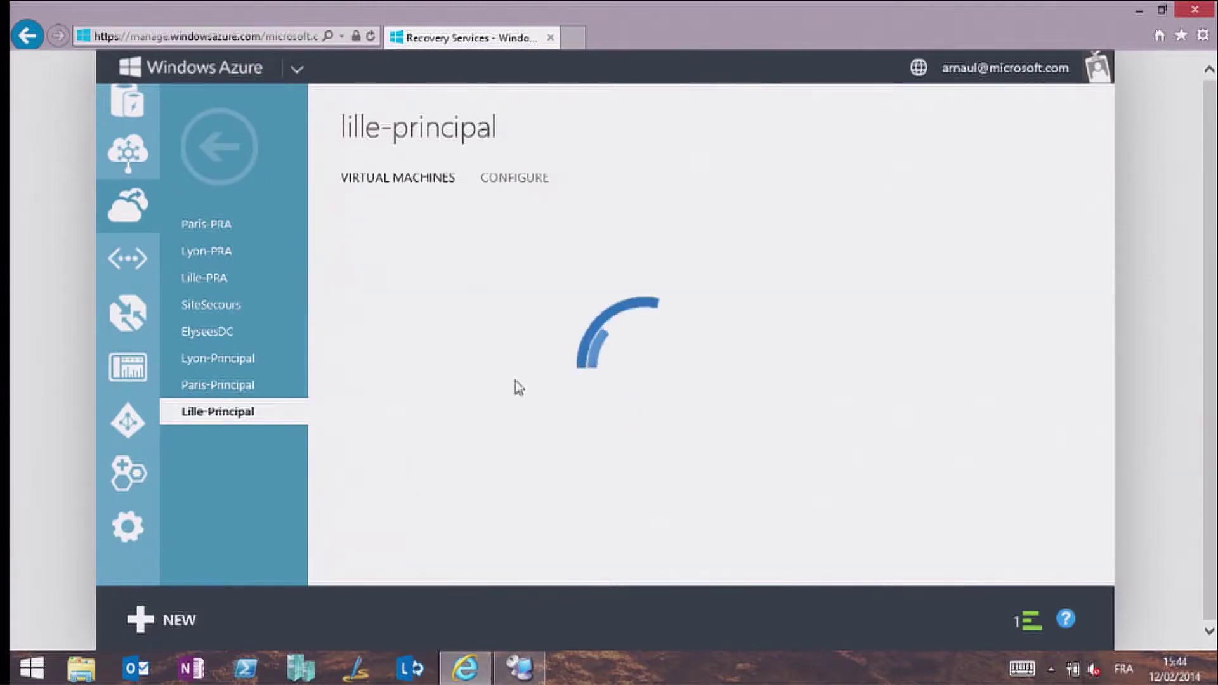
pyautogui.click(467, 302)
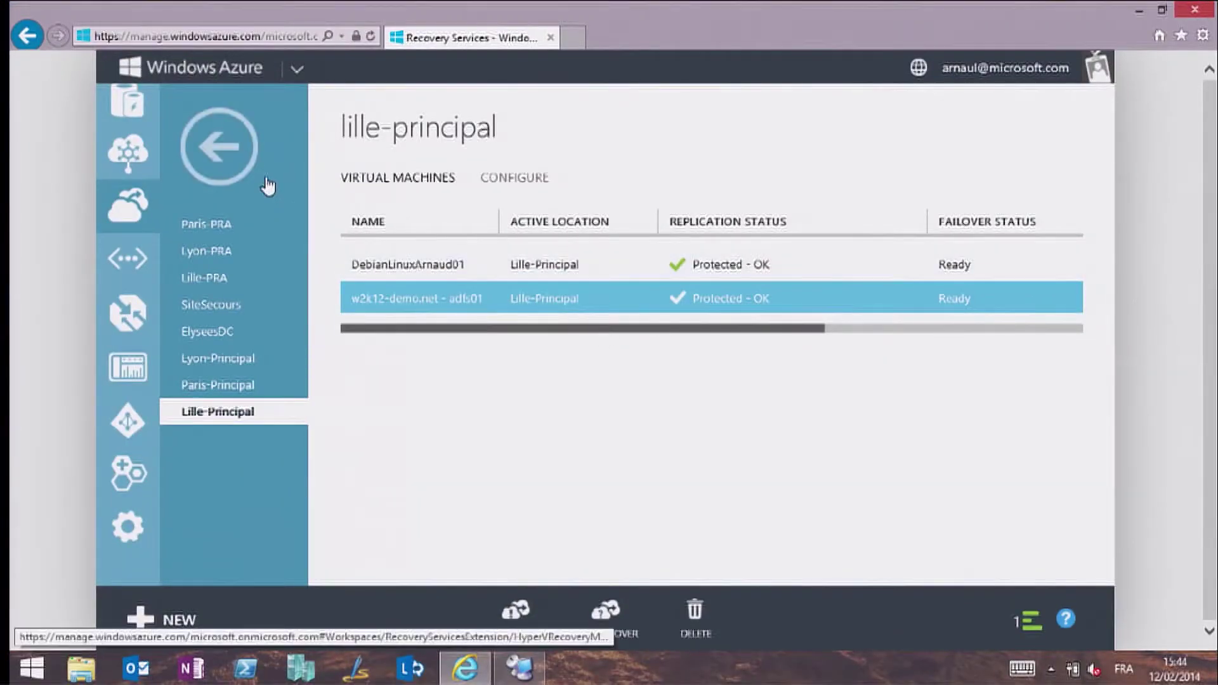
# Open the PlanB recovery plan of the recovery vault and expand its post-failover steps for the shutdown of all groups.
pyautogui.click(268, 186)
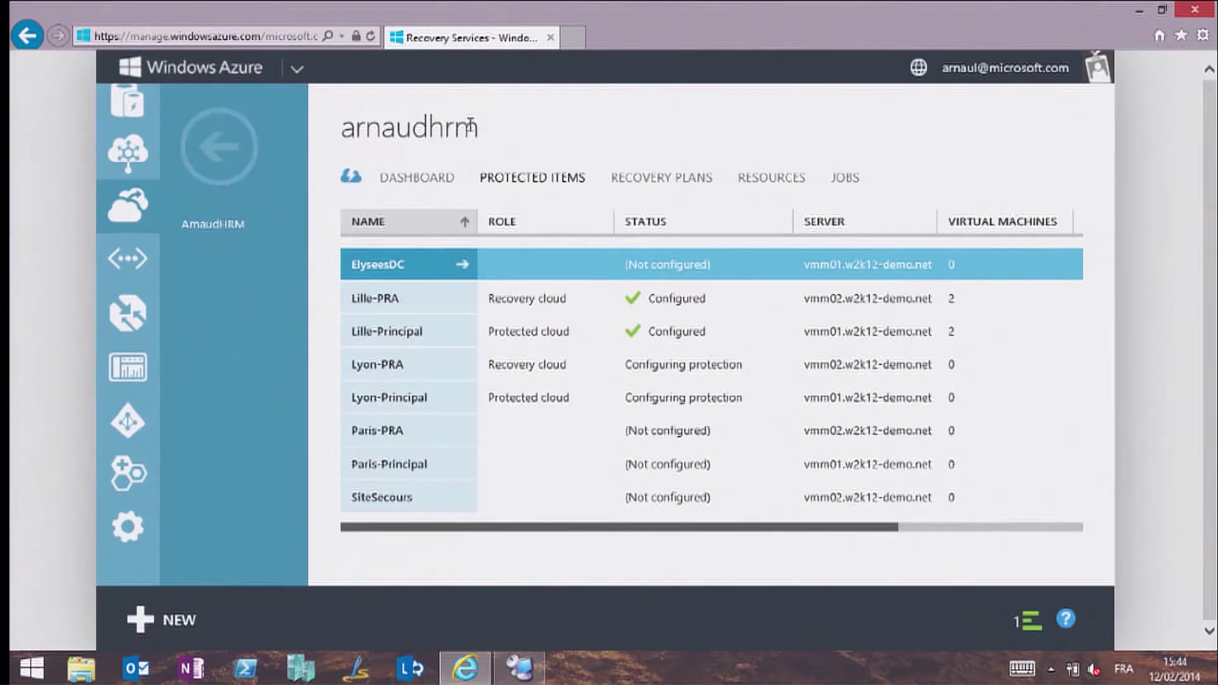
pyautogui.click(669, 184)
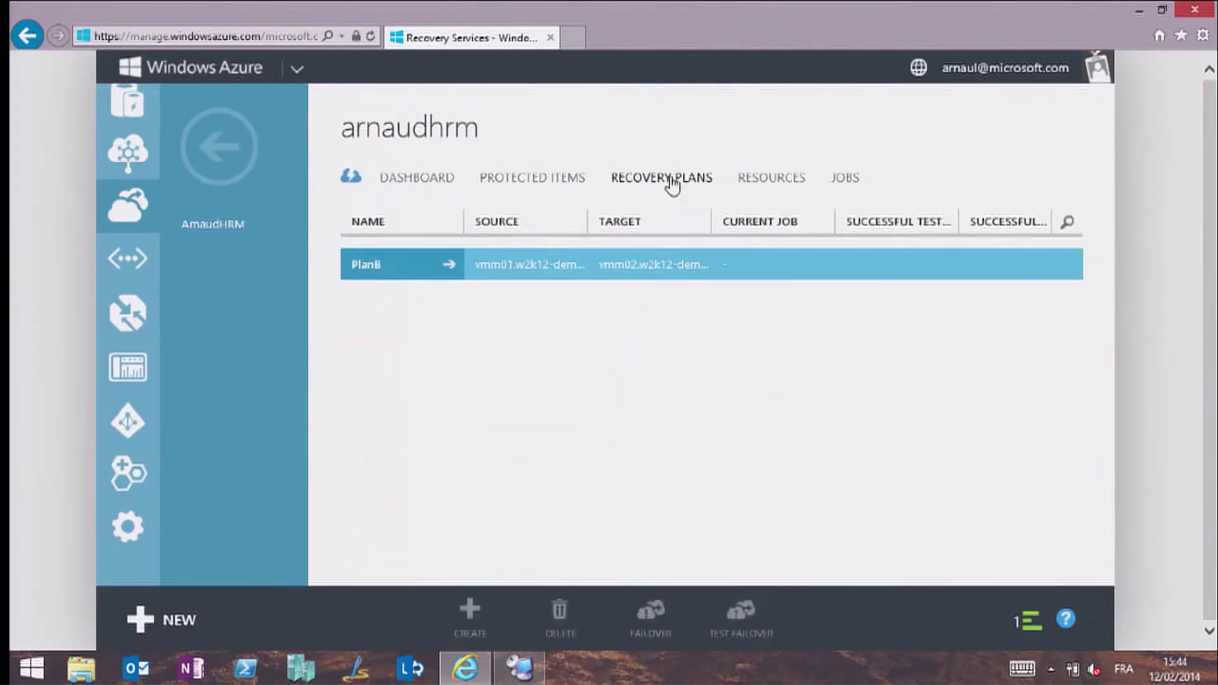
pyautogui.click(424, 269)
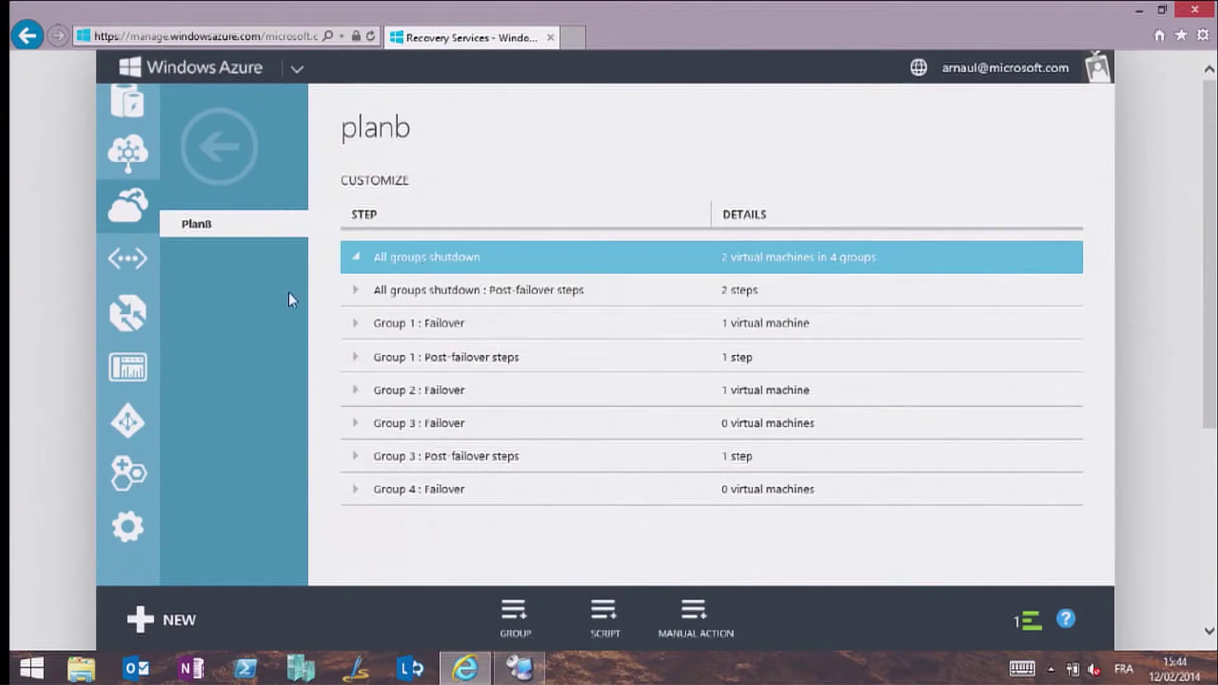
pyautogui.click(366, 298)
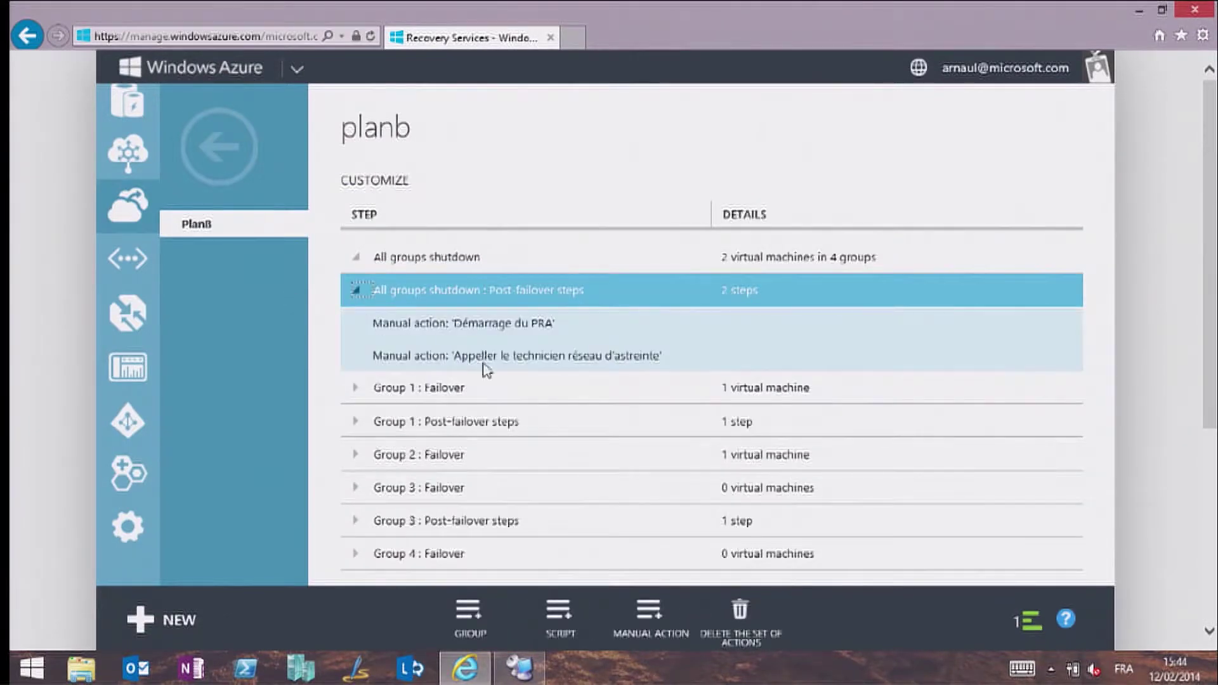
# View the name, instructions and failover types of the 'Démarrage du PRA' manual action in PlanB, then close it without changes.
pyautogui.click(486, 366)
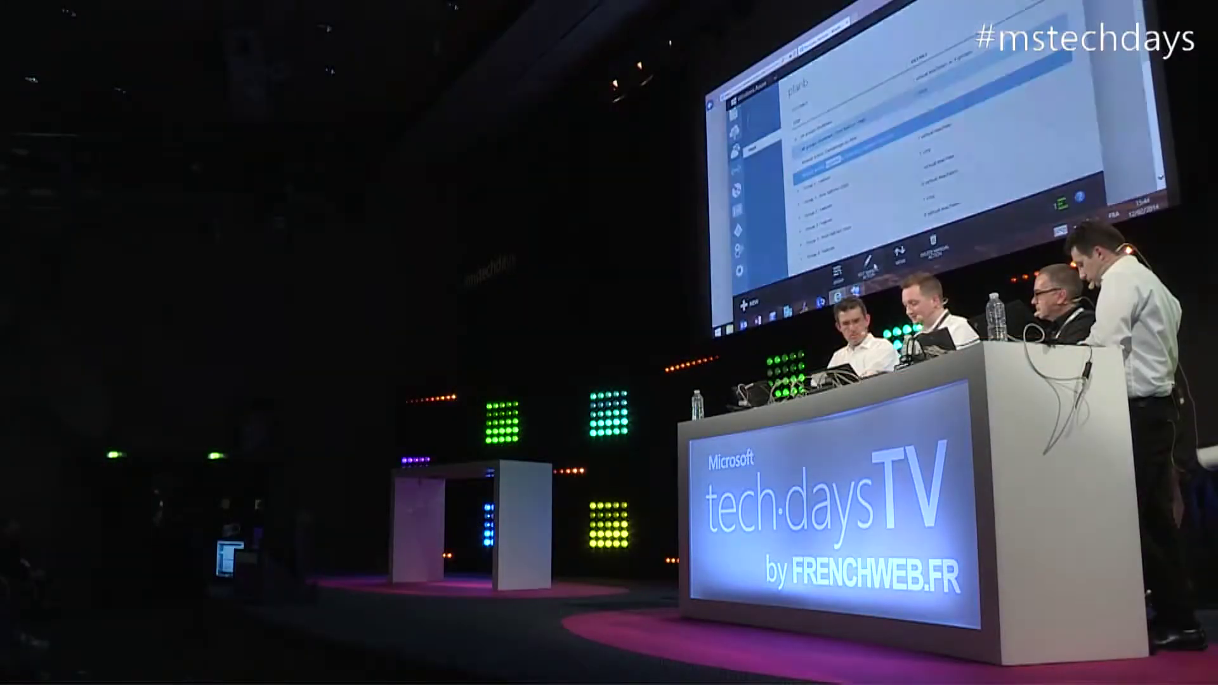
pyautogui.click(874, 266)
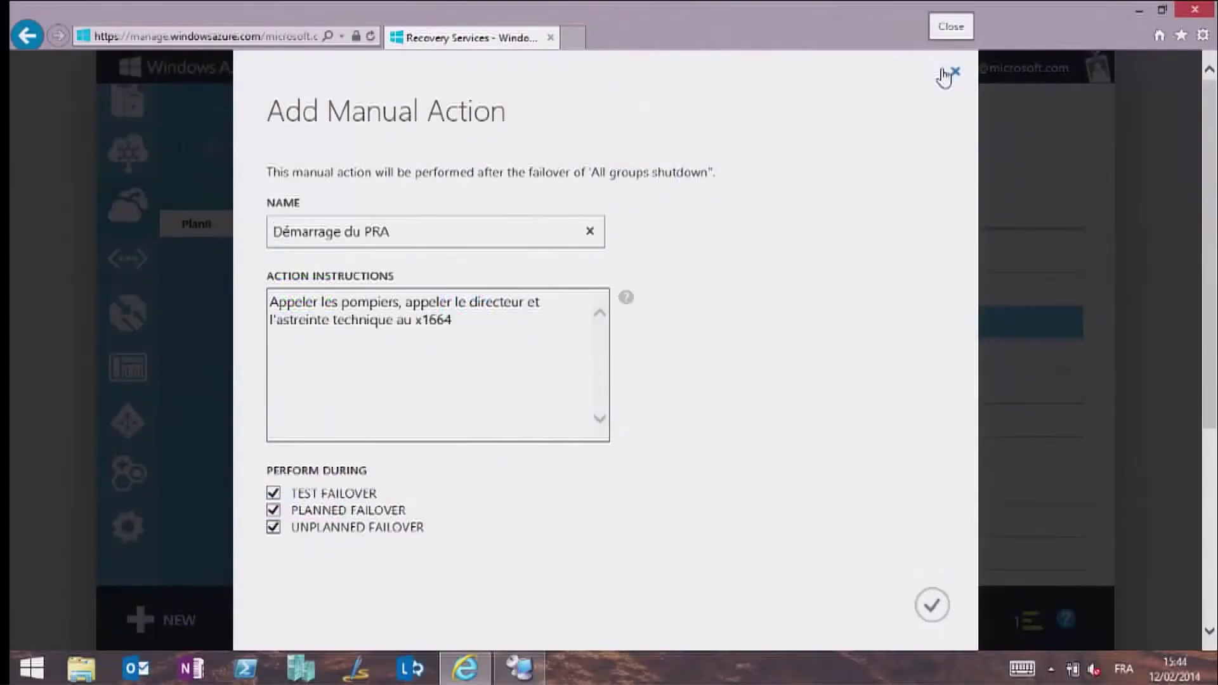
pyautogui.click(946, 73)
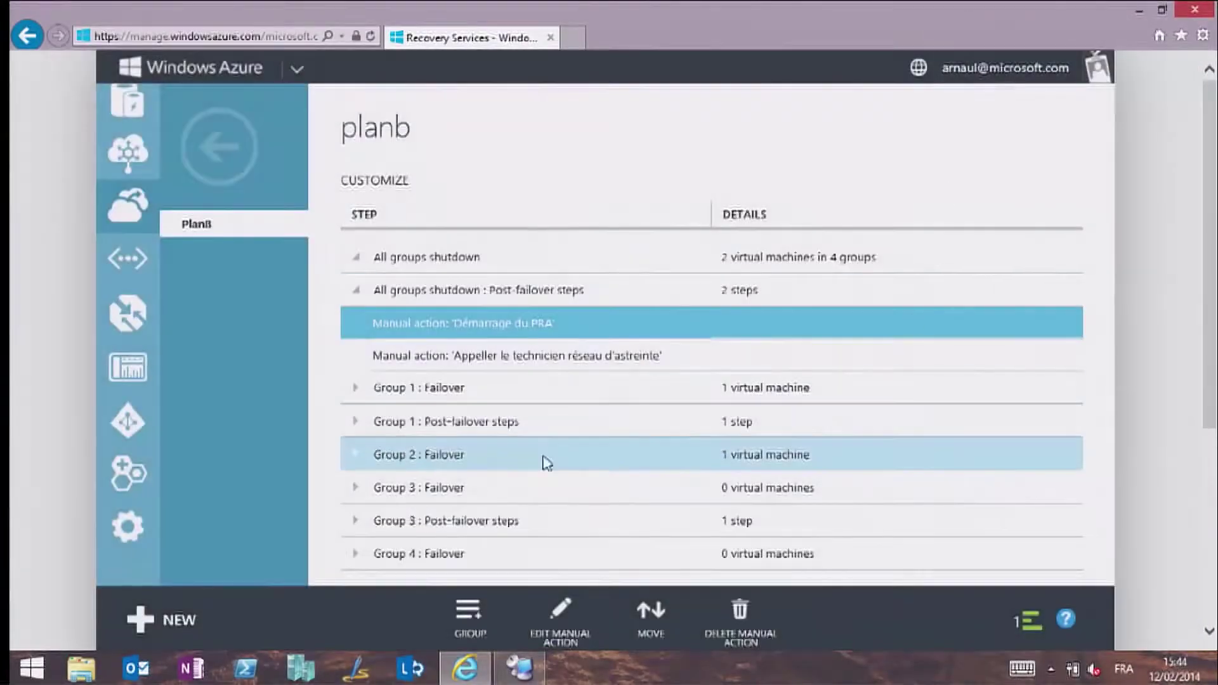
# Expand the Group 1 failover and post-failover steps and inspect the adfs01 virtual machine and the 'CleanupDomainControllers' script.
pyautogui.click(355, 397)
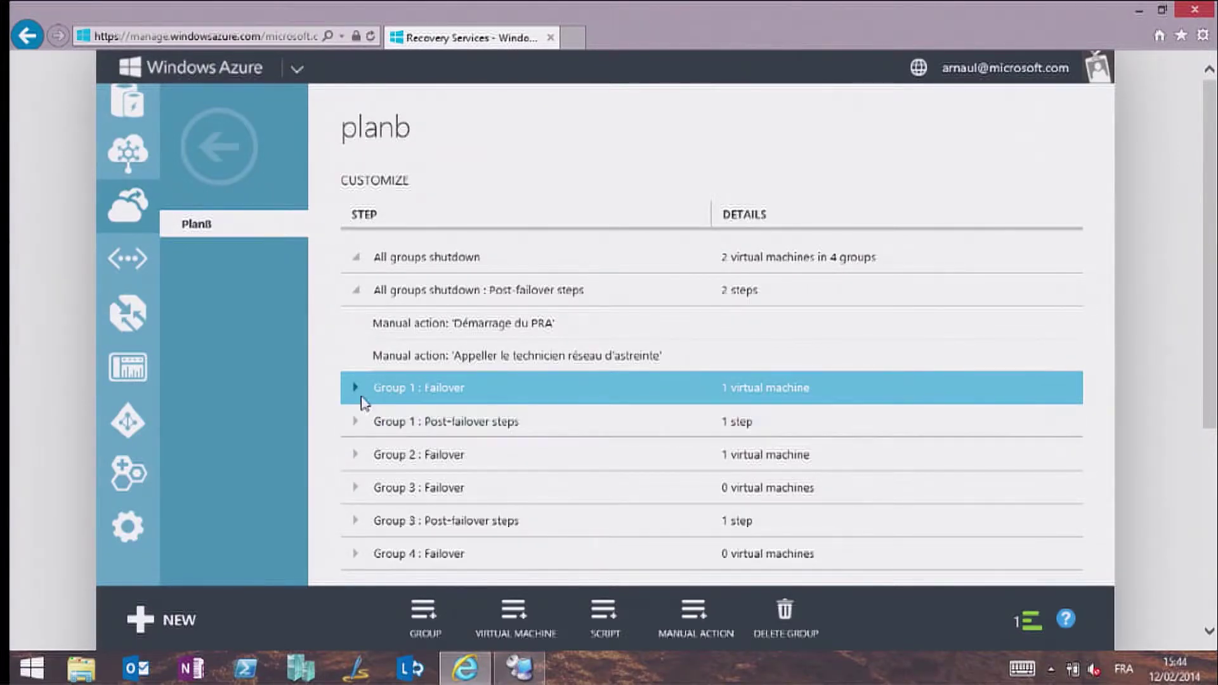
pyautogui.click(357, 388)
pyautogui.click(444, 422)
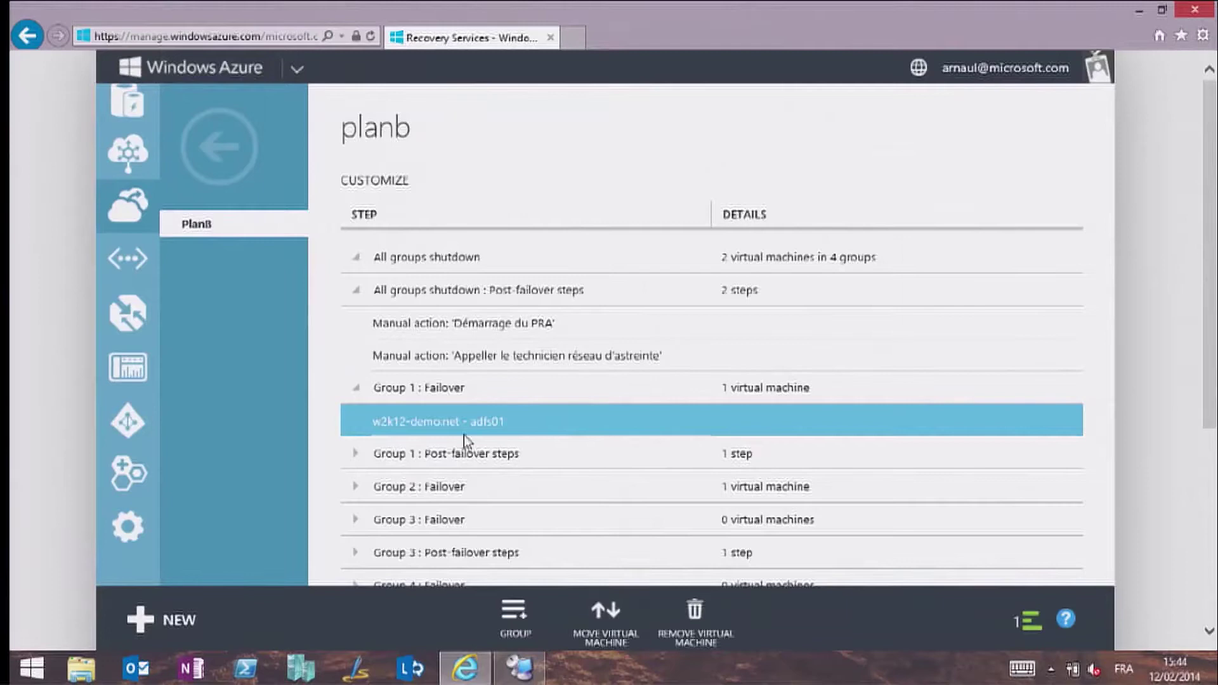
pyautogui.doubleClick(500, 404)
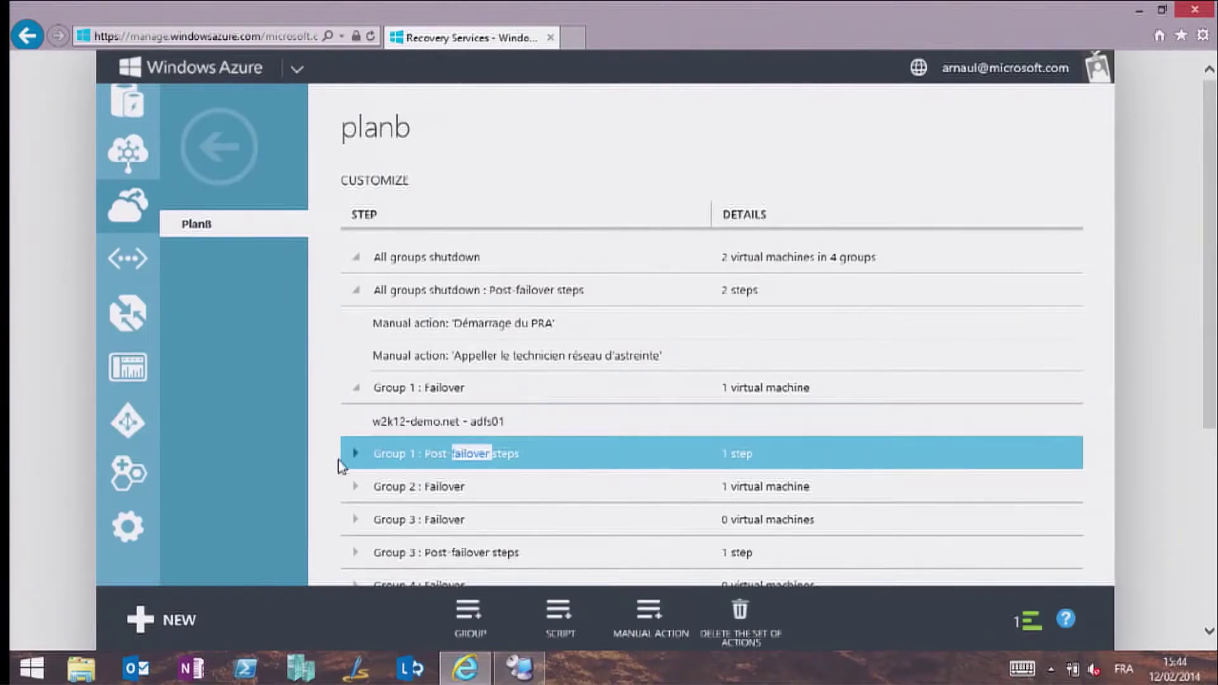
pyautogui.click(356, 453)
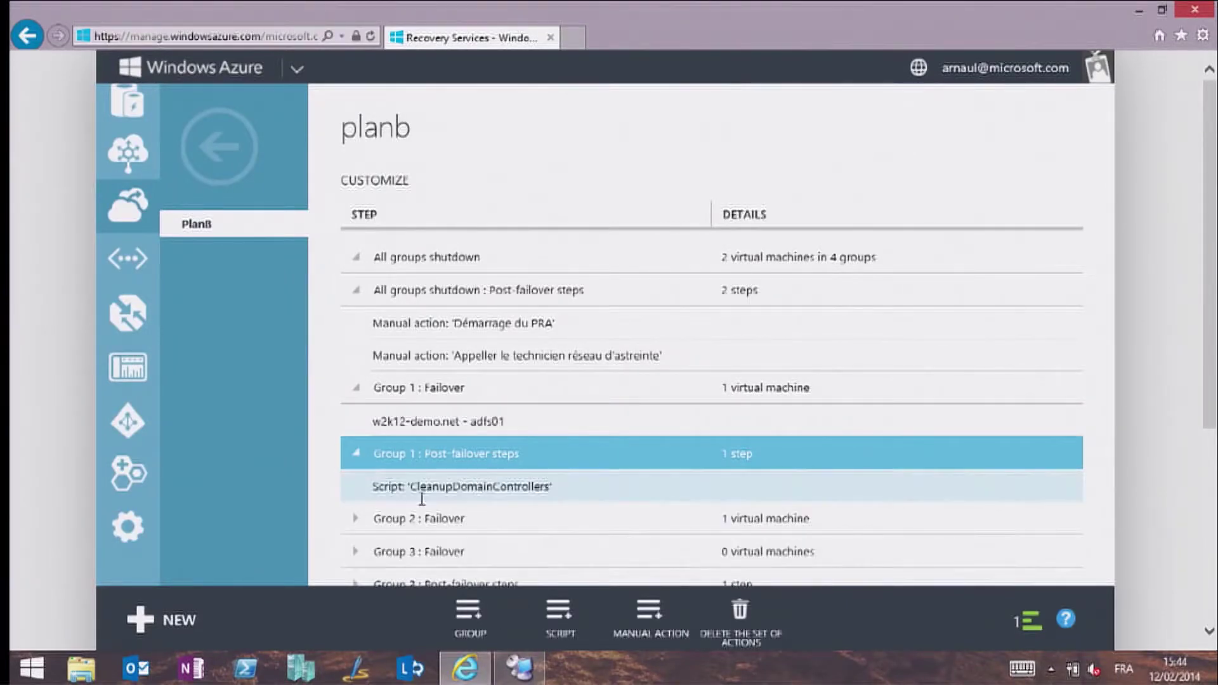
pyautogui.click(460, 488)
pyautogui.click(597, 613)
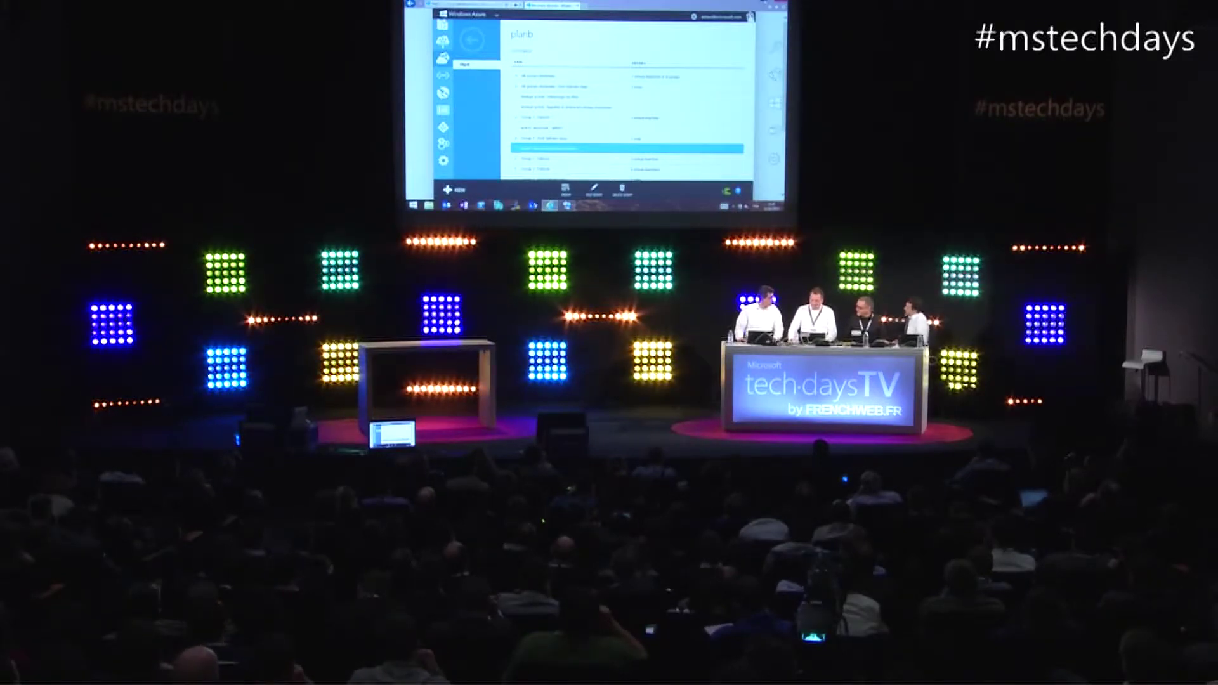
# Switch to Virtual Machine Manager on vmm01, view the logical switches, and examine the VMNet-Red network's NAT and connectivity settings.
pyautogui.hotkey('alt', 'Tab')
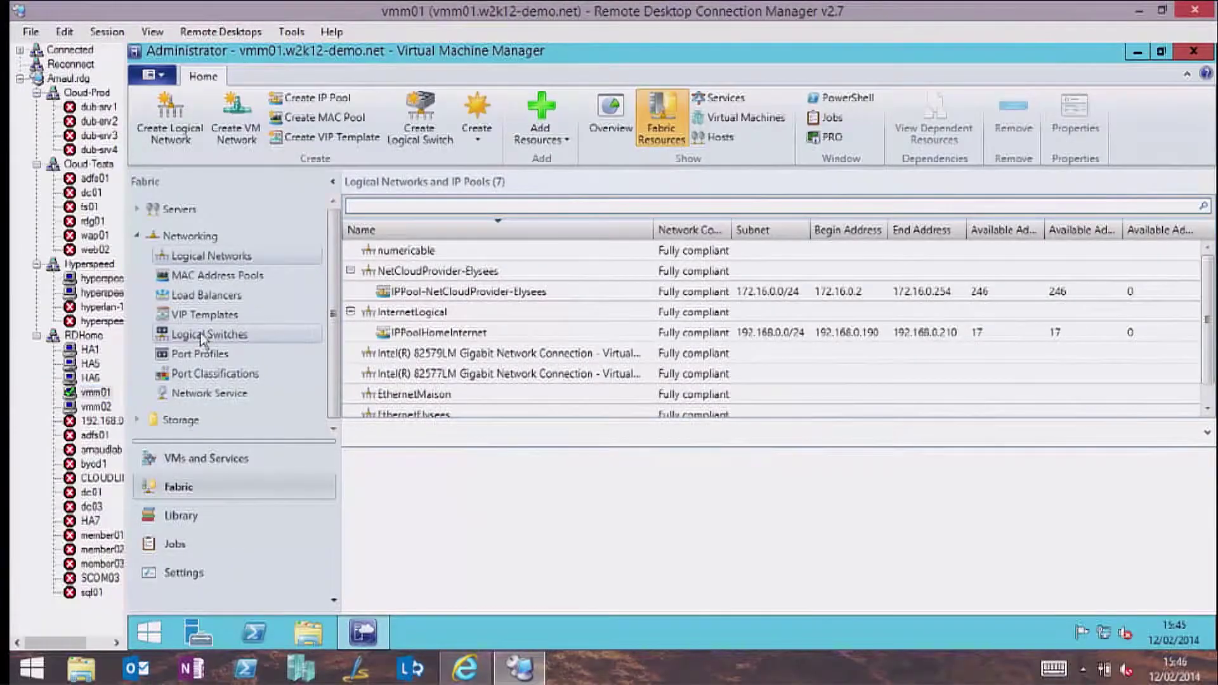
pyautogui.click(203, 337)
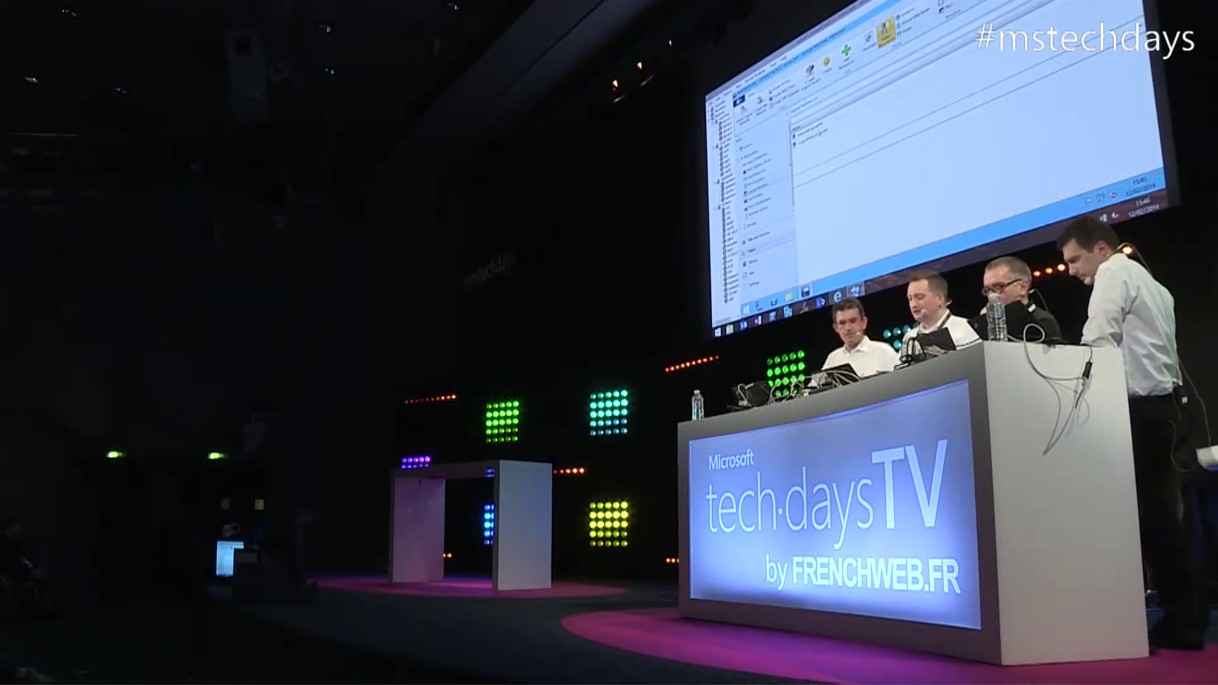
pyautogui.click(766, 234)
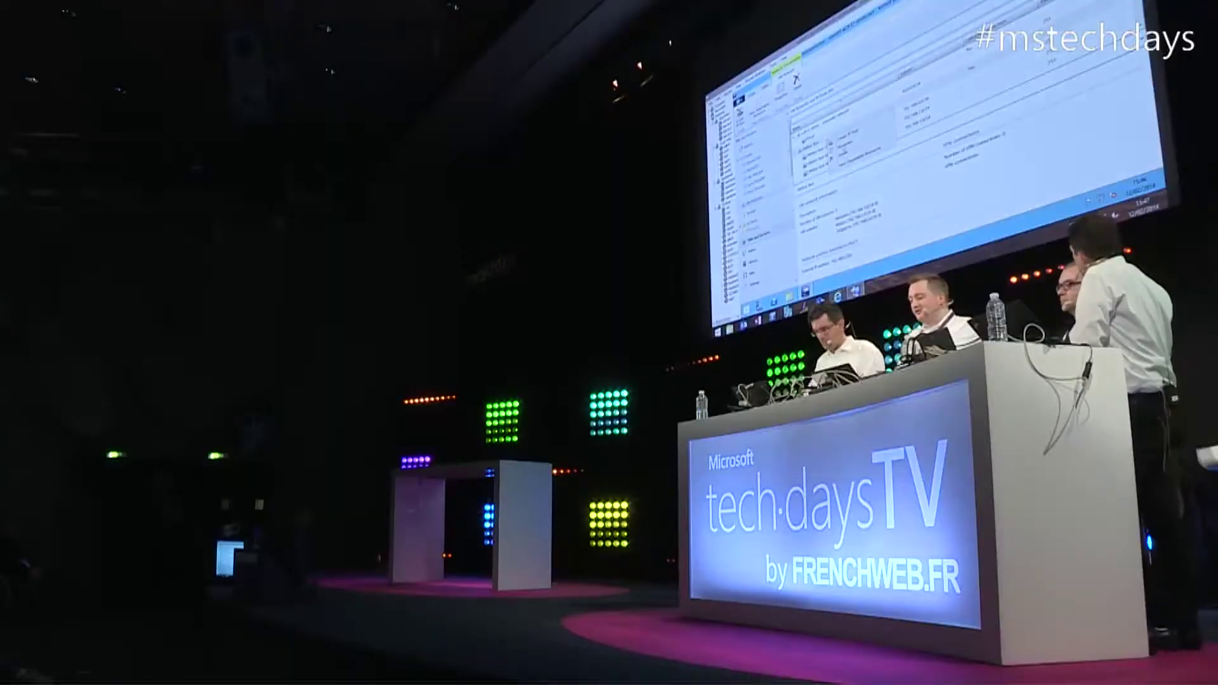
pyautogui.click(844, 147)
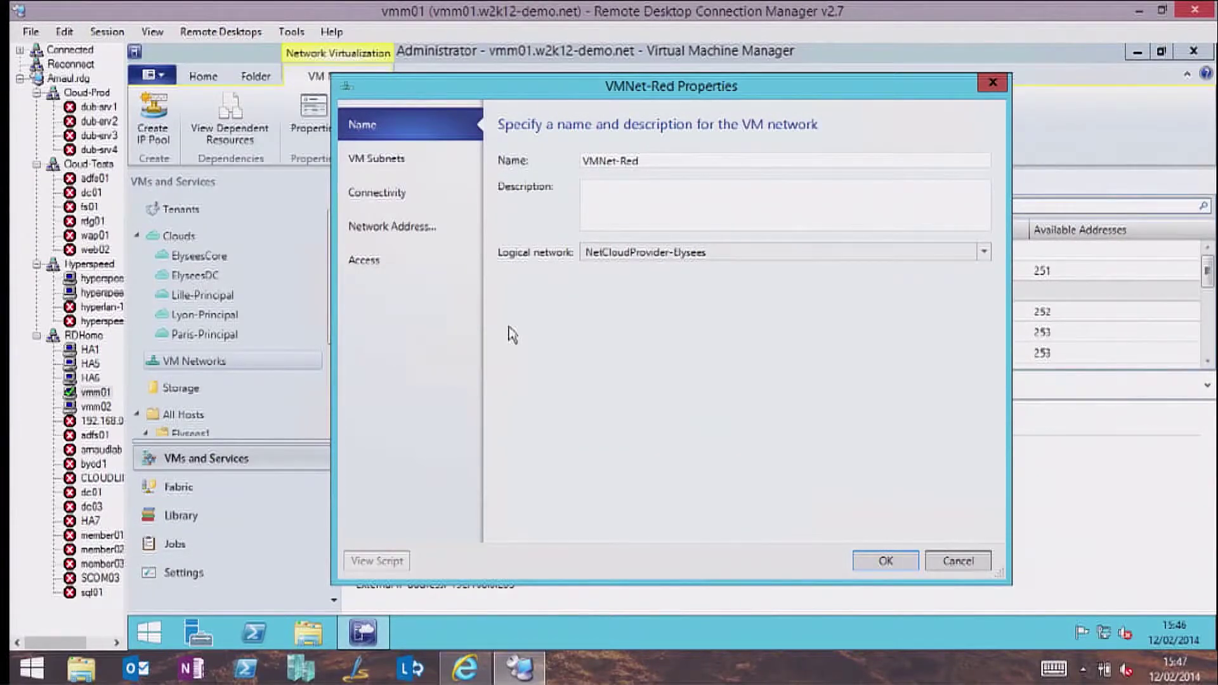
pyautogui.click(391, 231)
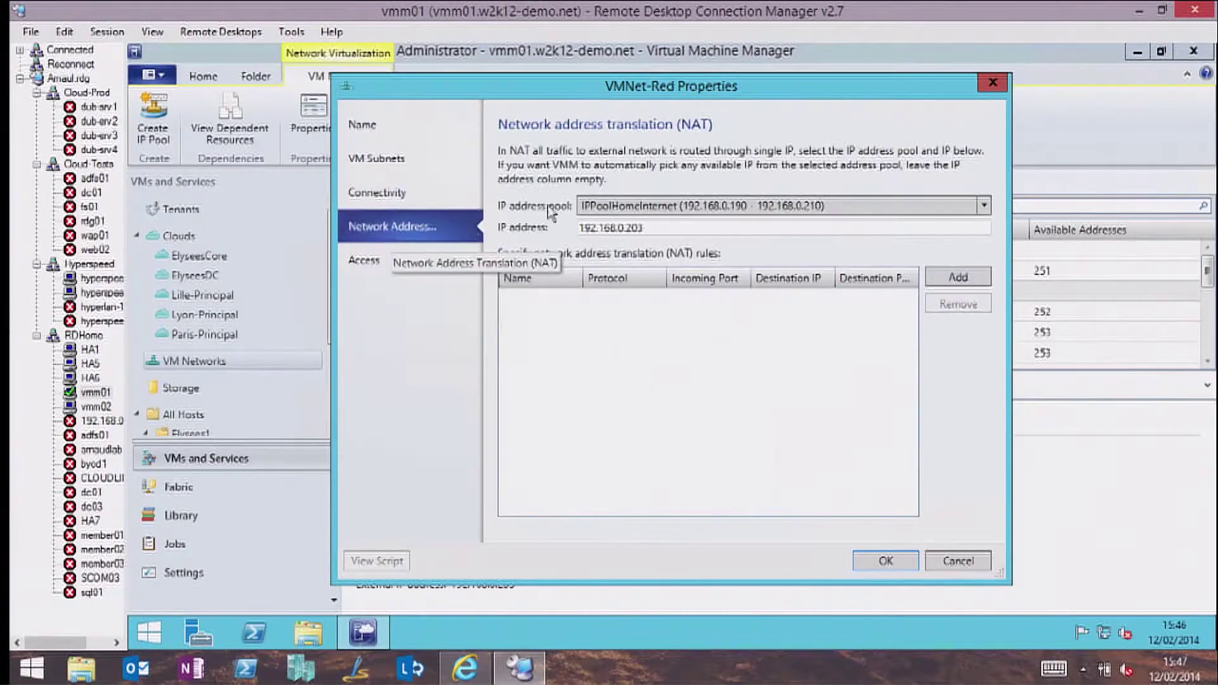
pyautogui.click(422, 197)
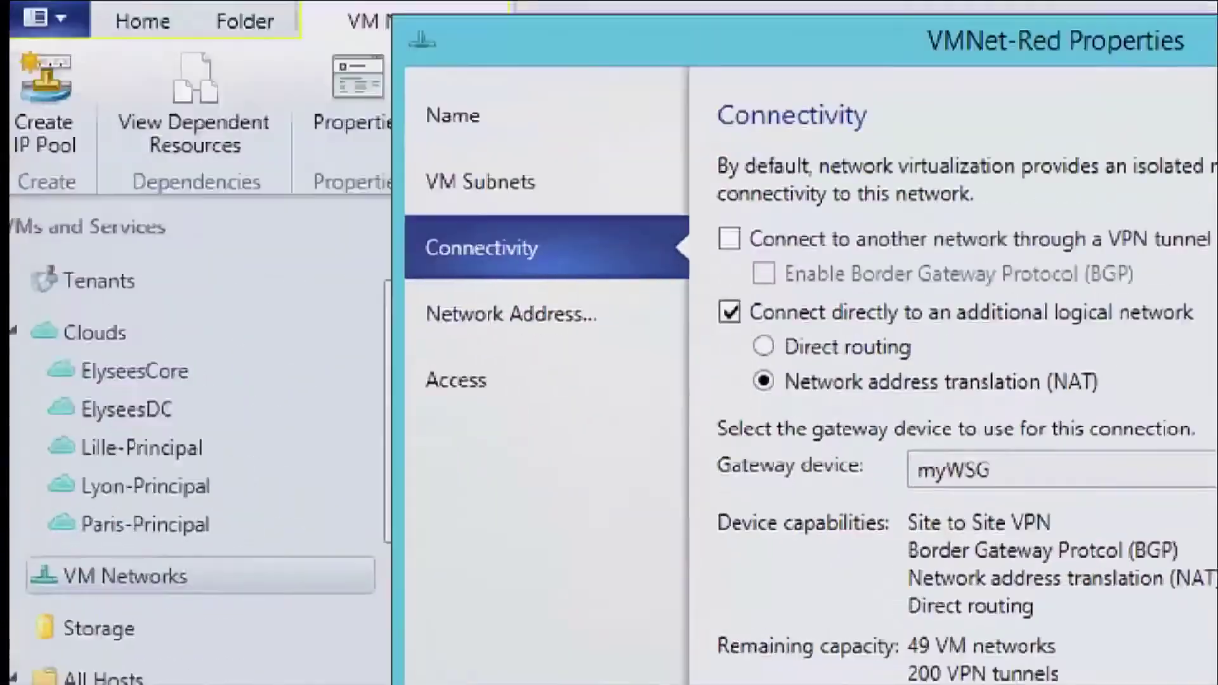
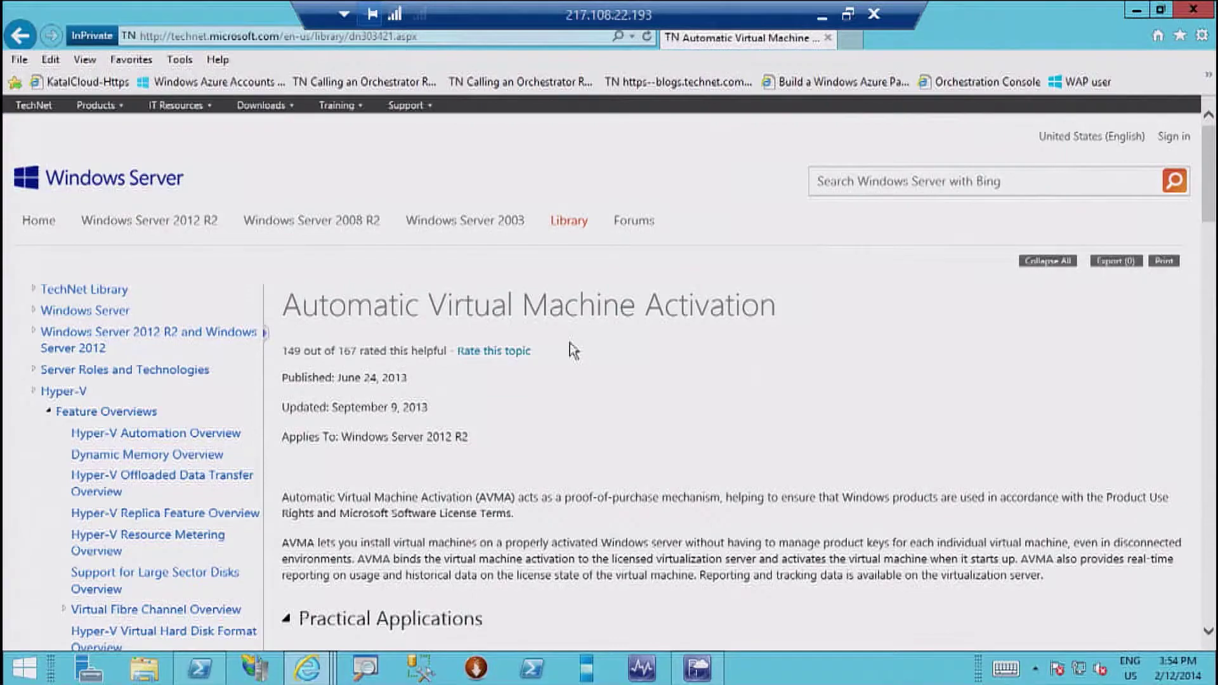
# Find the AVMA keys section in the TechNet article on Automatic Virtual Machine Activation and examine the keys for each edition.
pyautogui.scroll(-10, 710, 304)
pyautogui.scroll(-6, 715, 325)
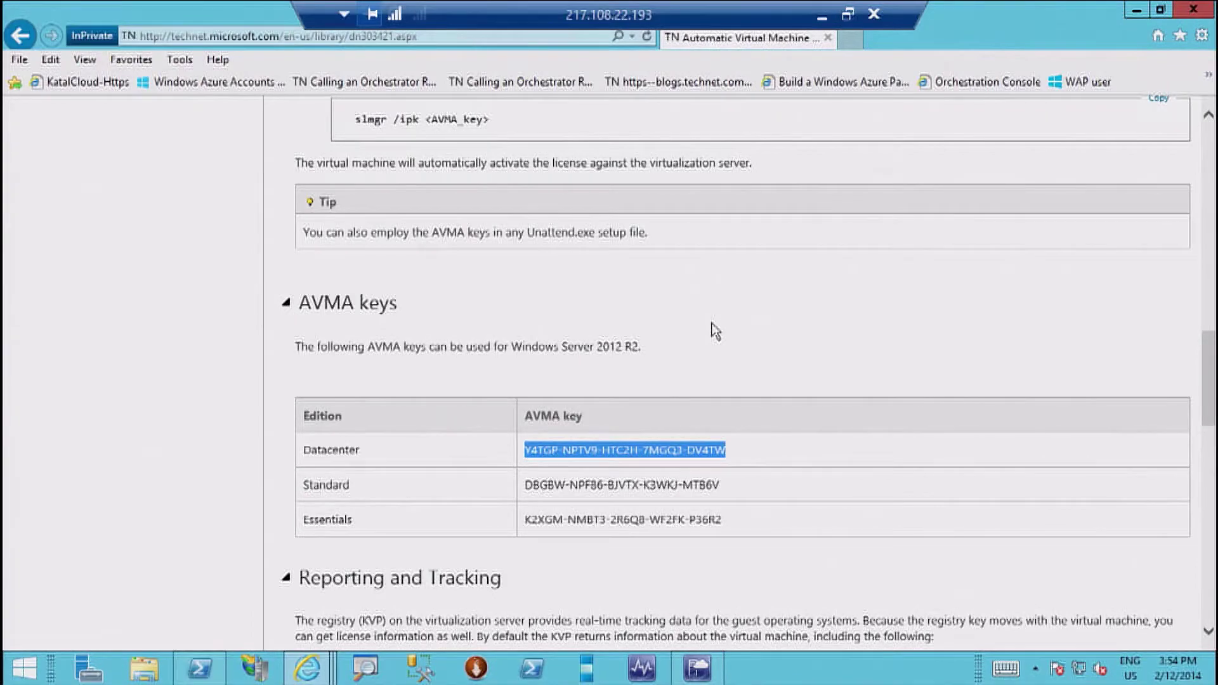
pyautogui.press('super+plus')
pyautogui.press('super+minus')
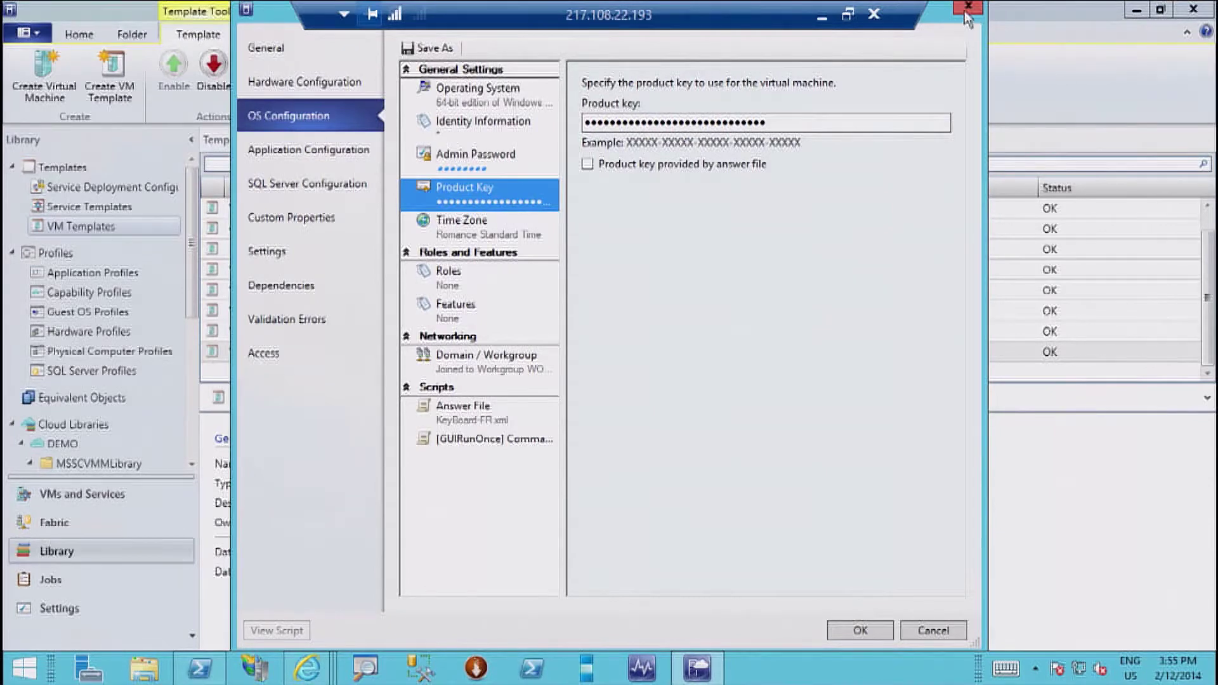
# Close the VM template's properties and check which action is available for VM Templates in the library.
pyautogui.click(967, 9)
pyautogui.click(120, 226)
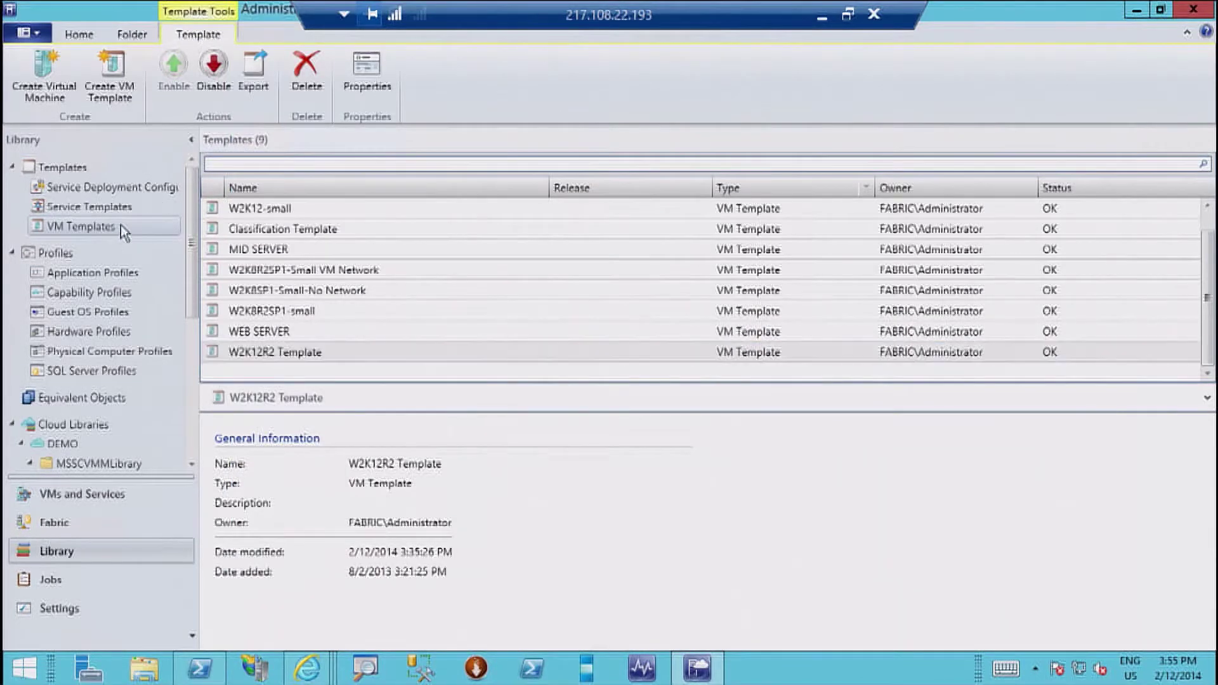
pyautogui.rightClick(124, 230)
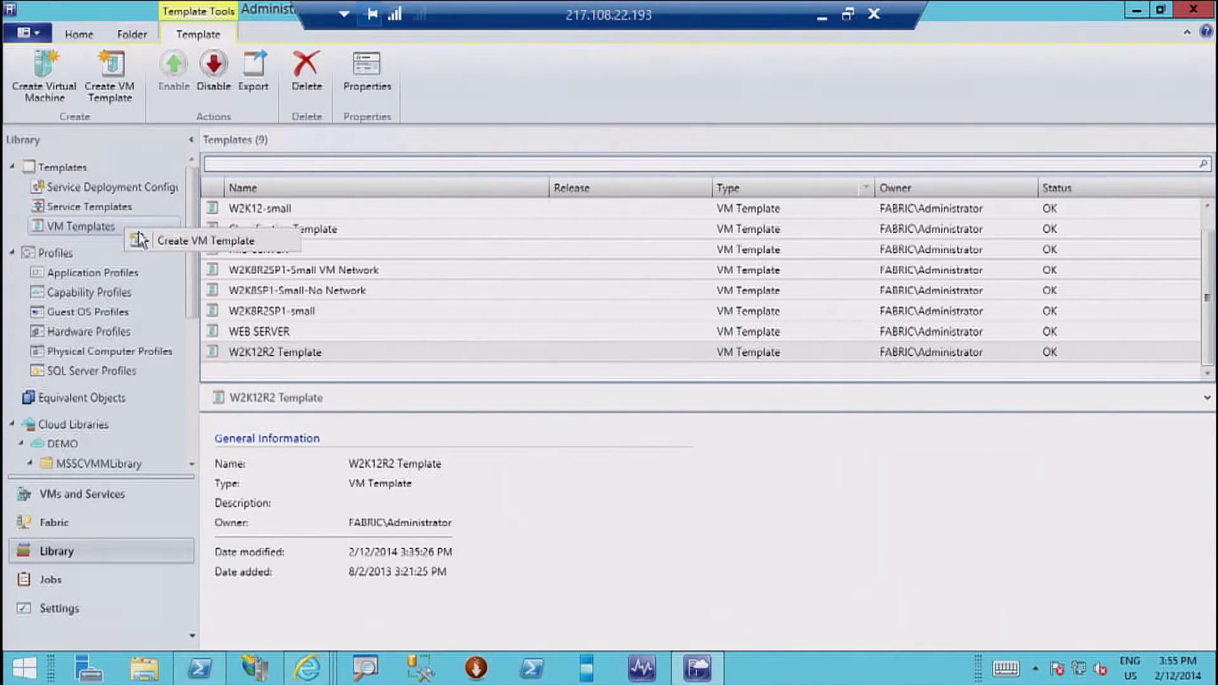
pyautogui.click(118, 224)
# Open Service Template 1 from the library's service templates in the Service Template Designer.
pyautogui.click(116, 207)
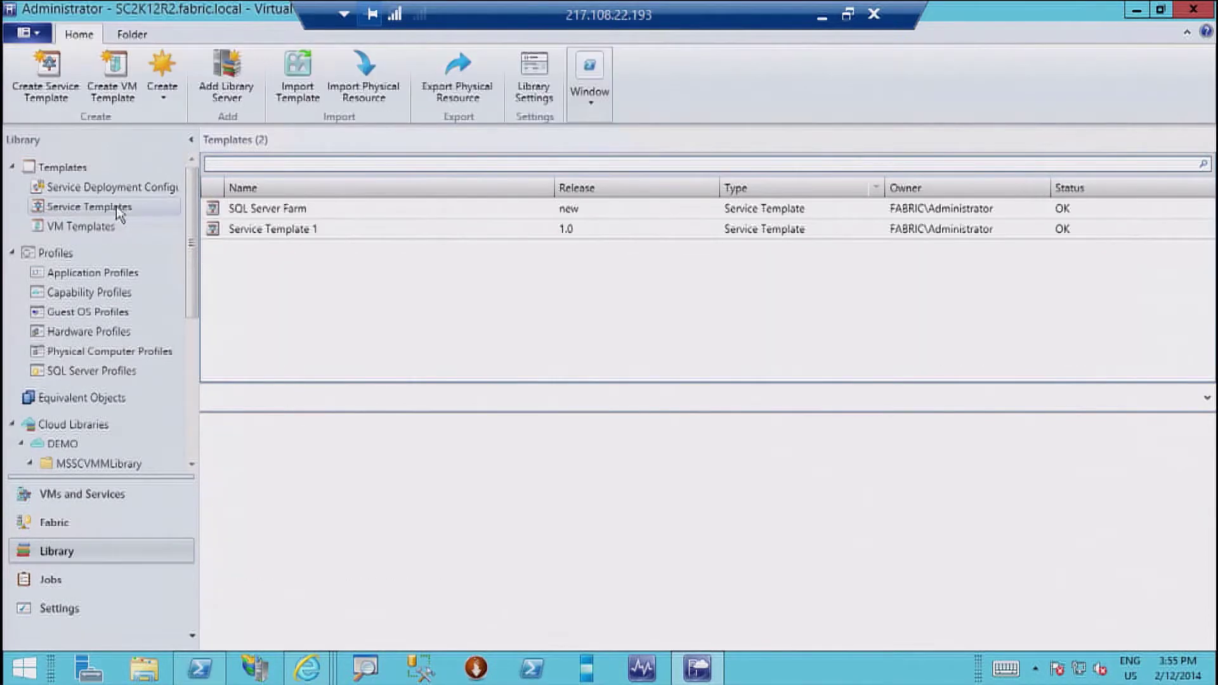
pyautogui.click(268, 230)
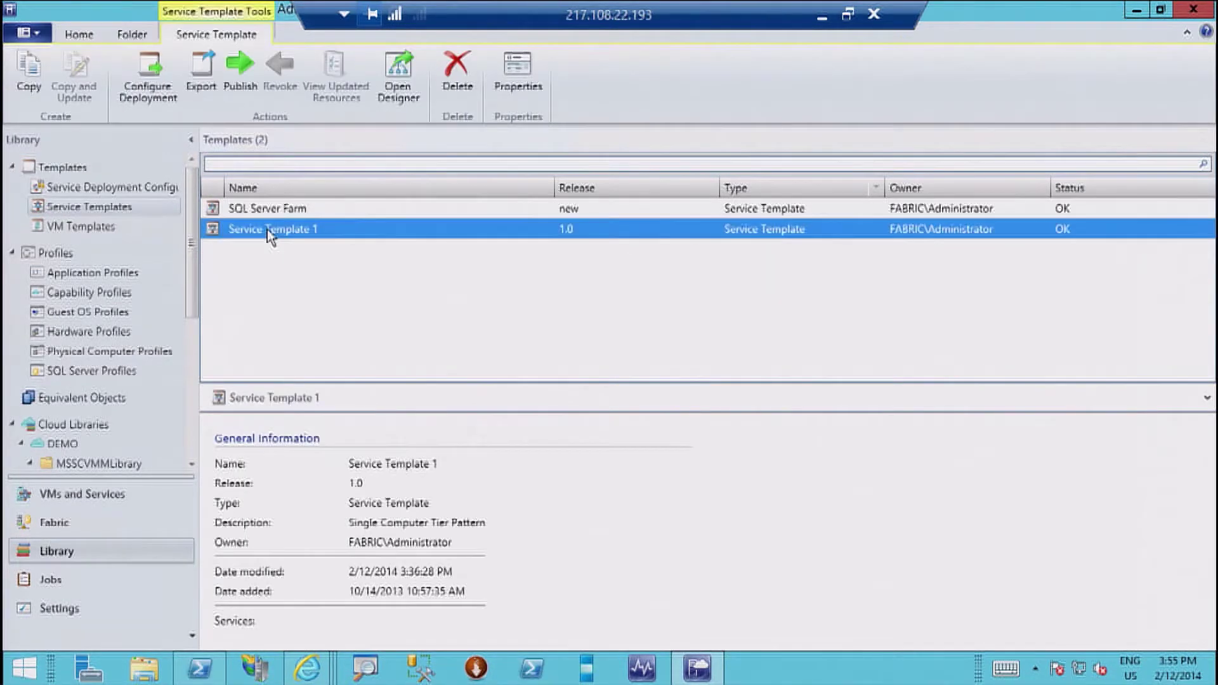
pyautogui.rightClick(267, 230)
pyautogui.click(333, 386)
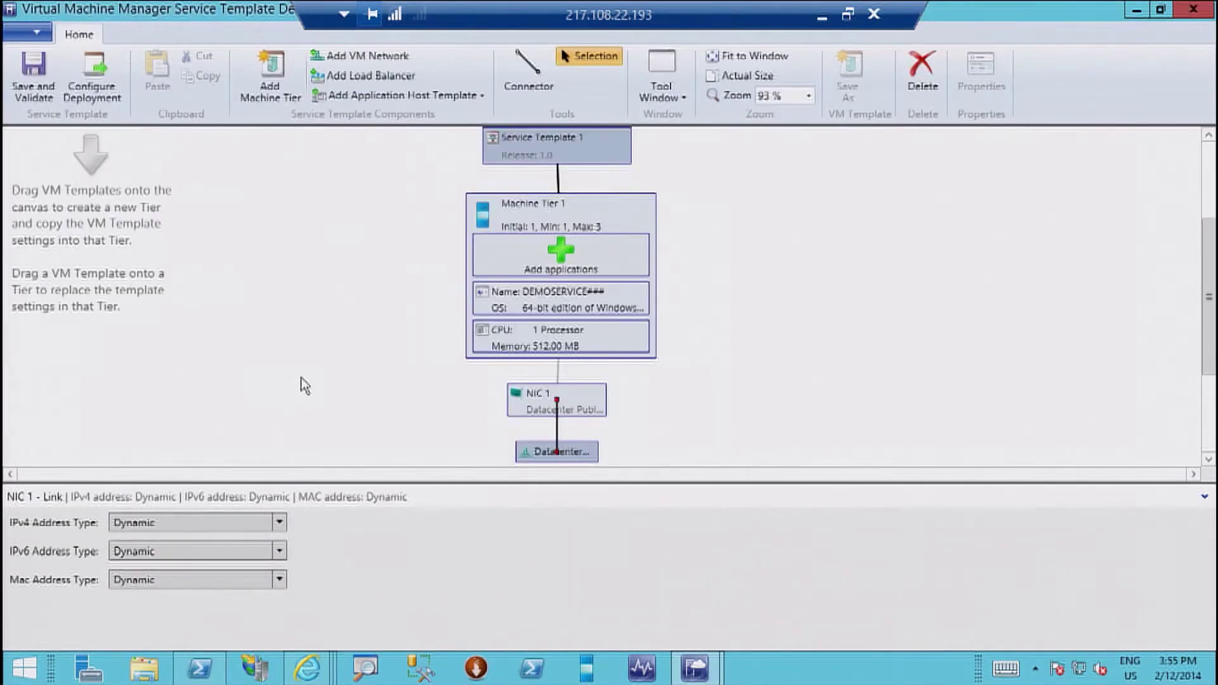
# Open the properties of Machine Tier 1 and set its application profile to [Default - create new application settings].
pyautogui.rightClick(559, 249)
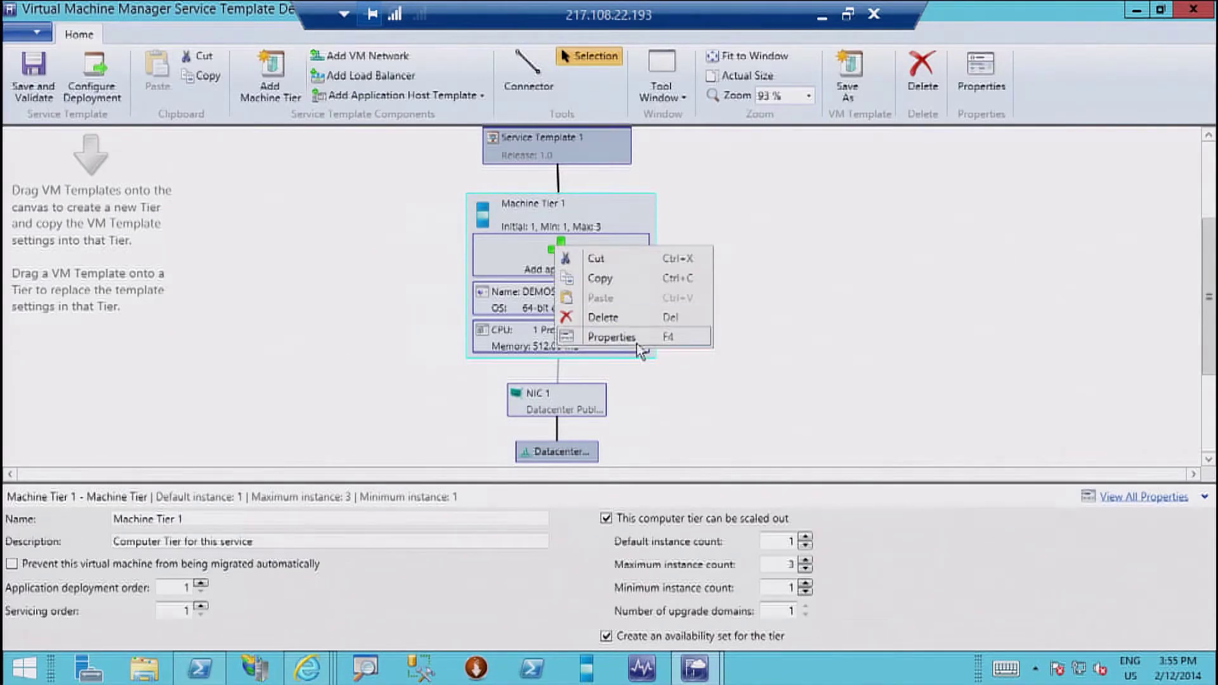
pyautogui.click(638, 344)
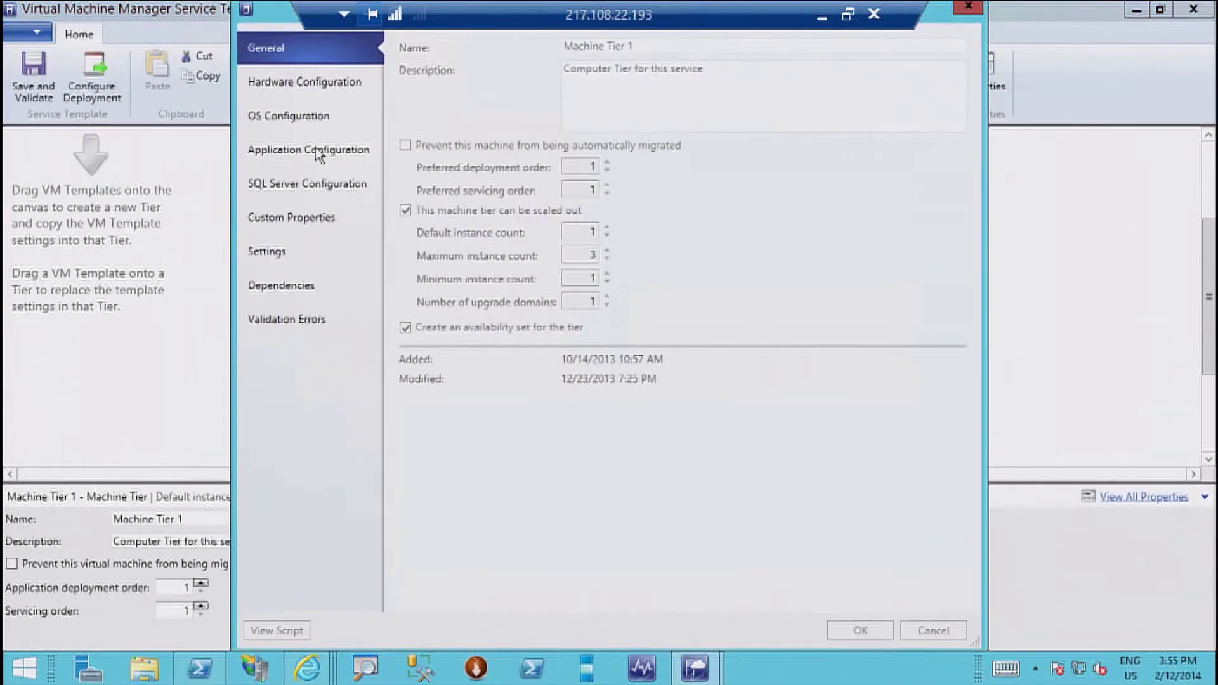
pyautogui.click(314, 151)
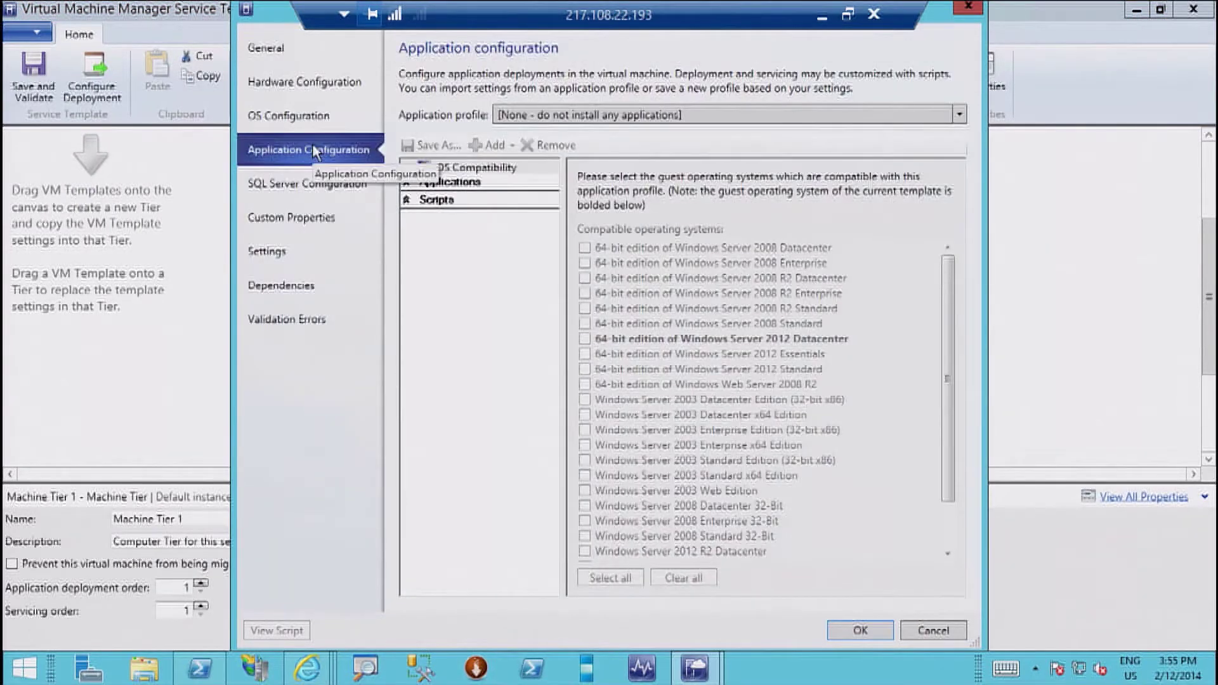
pyautogui.click(549, 121)
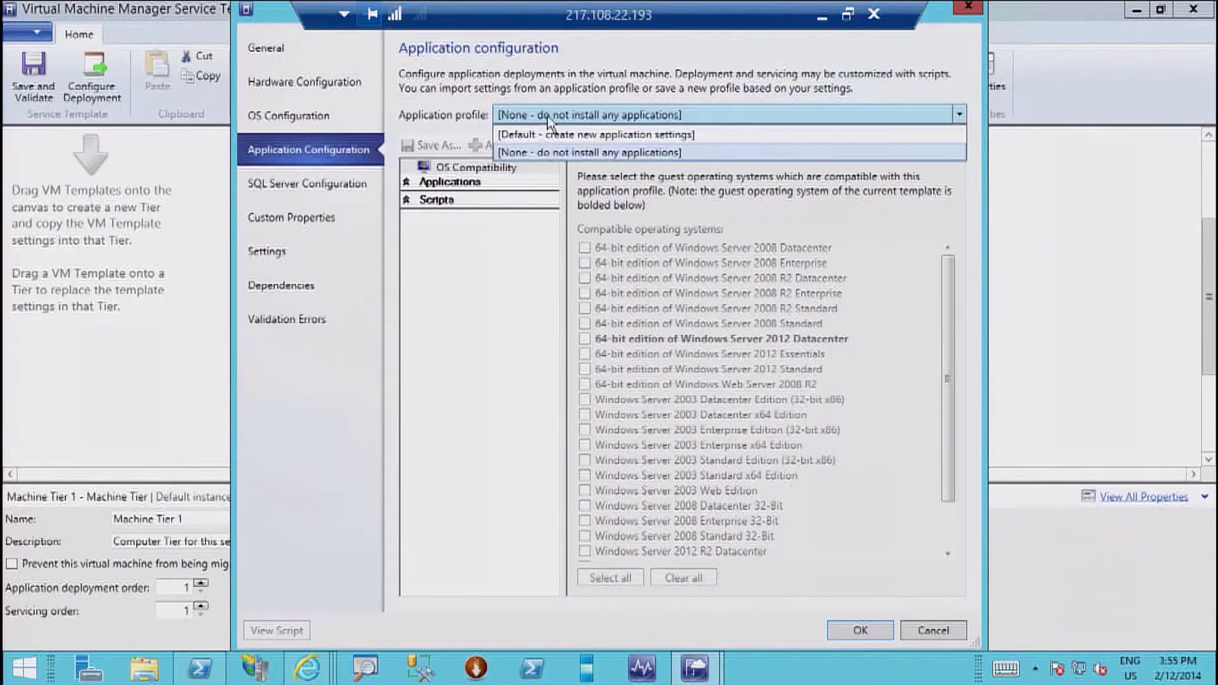
pyautogui.click(549, 136)
# Add a script to Machine Tier 1's application profile and examine the available script command types, keeping Pre-Install.
pyautogui.click(453, 204)
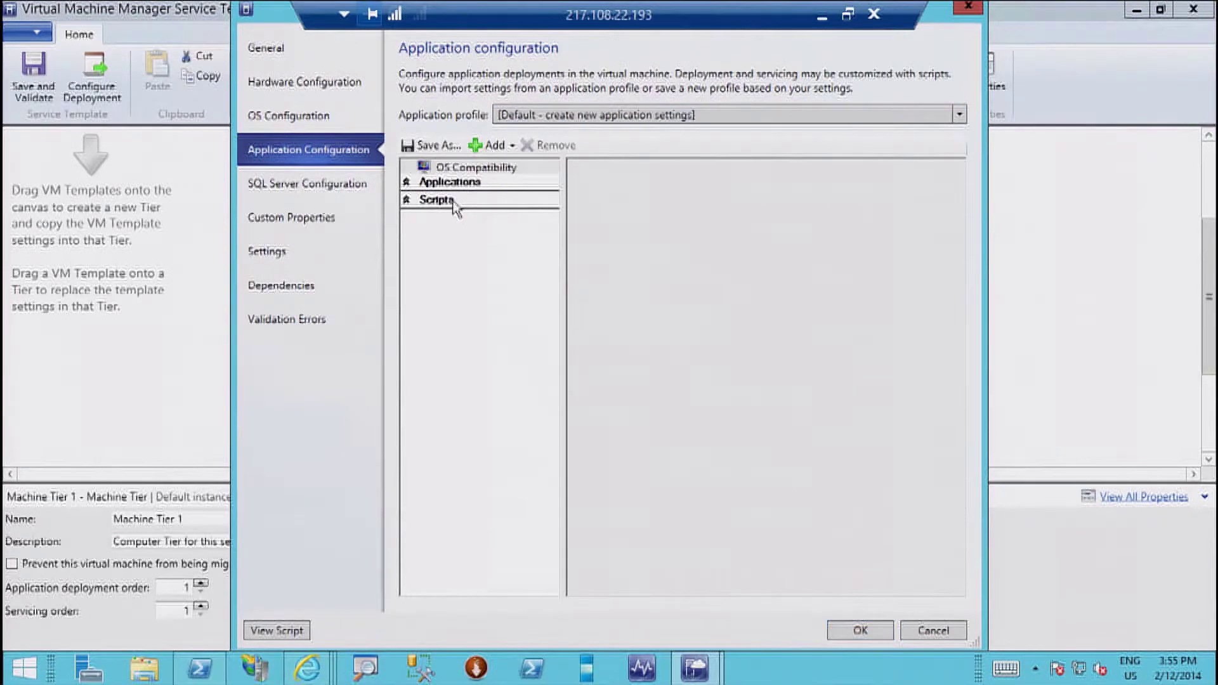
pyautogui.click(492, 145)
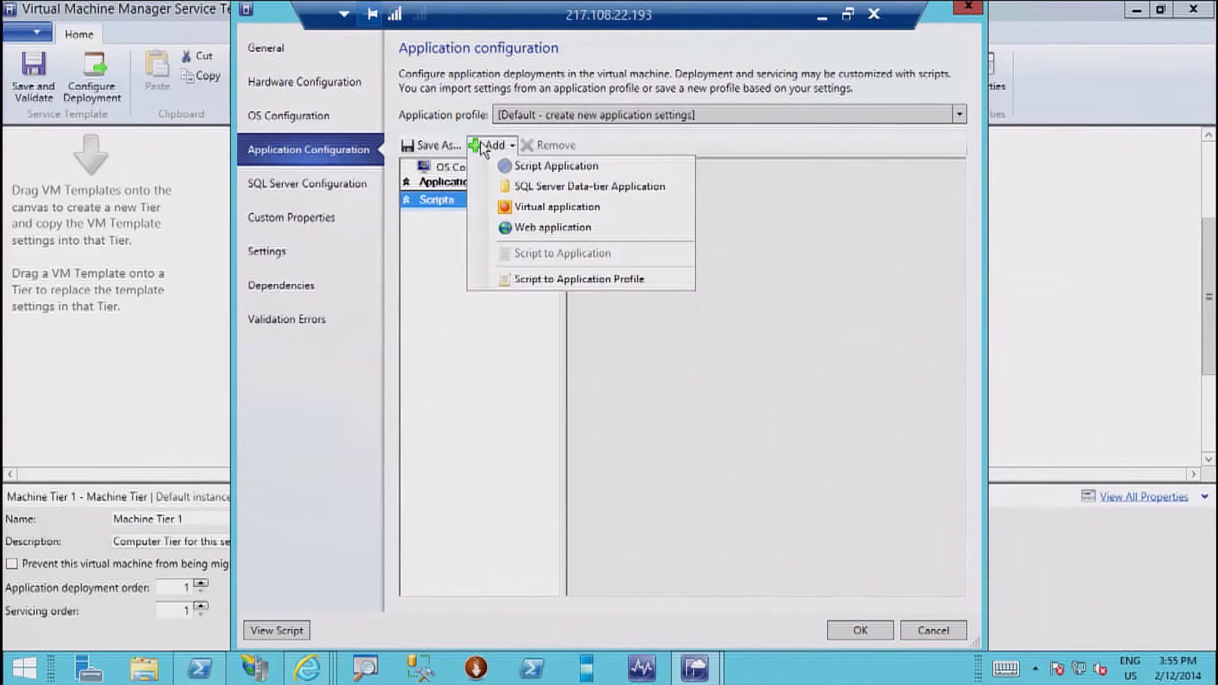
pyautogui.click(542, 279)
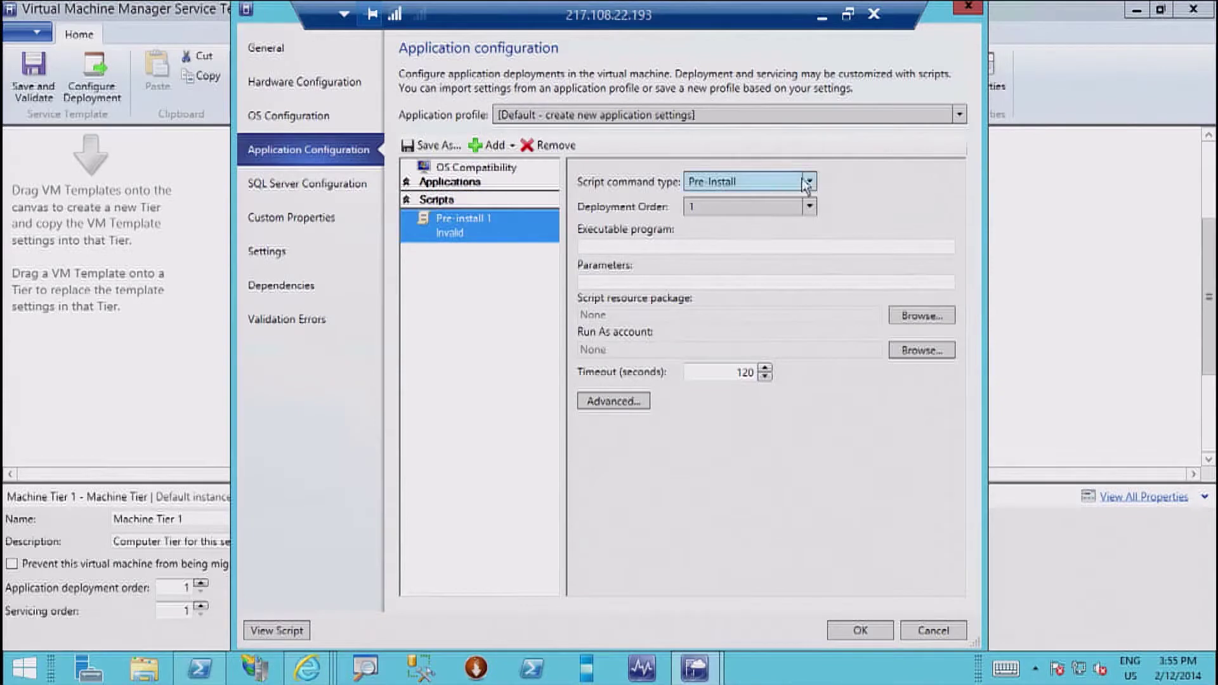
pyautogui.click(810, 183)
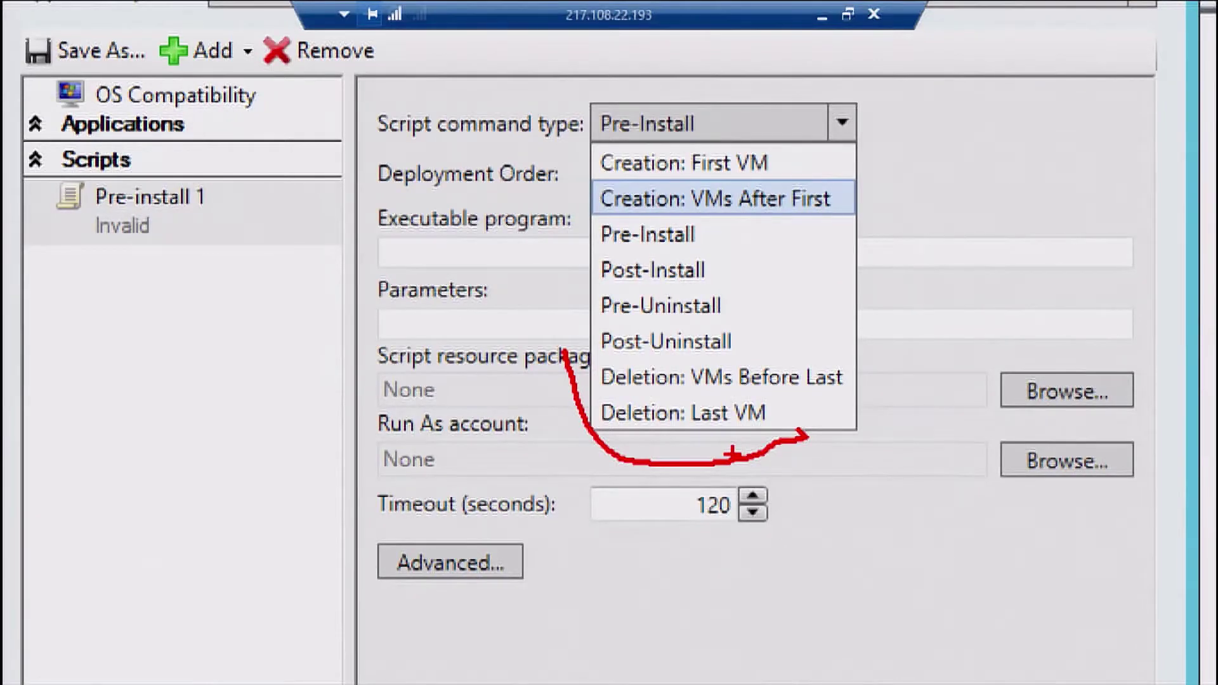
pyautogui.press('Escape')
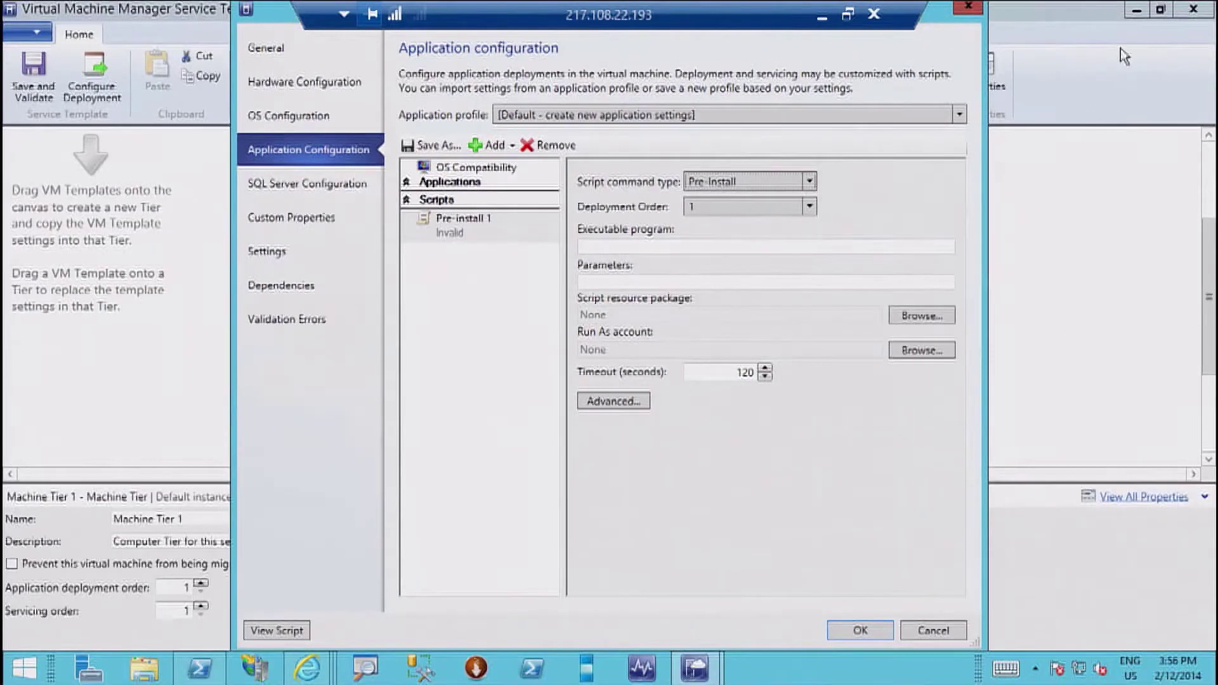
# Close the Machine Tier 1 properties and discard the unapplied application configuration changes.
pyautogui.click(966, 9)
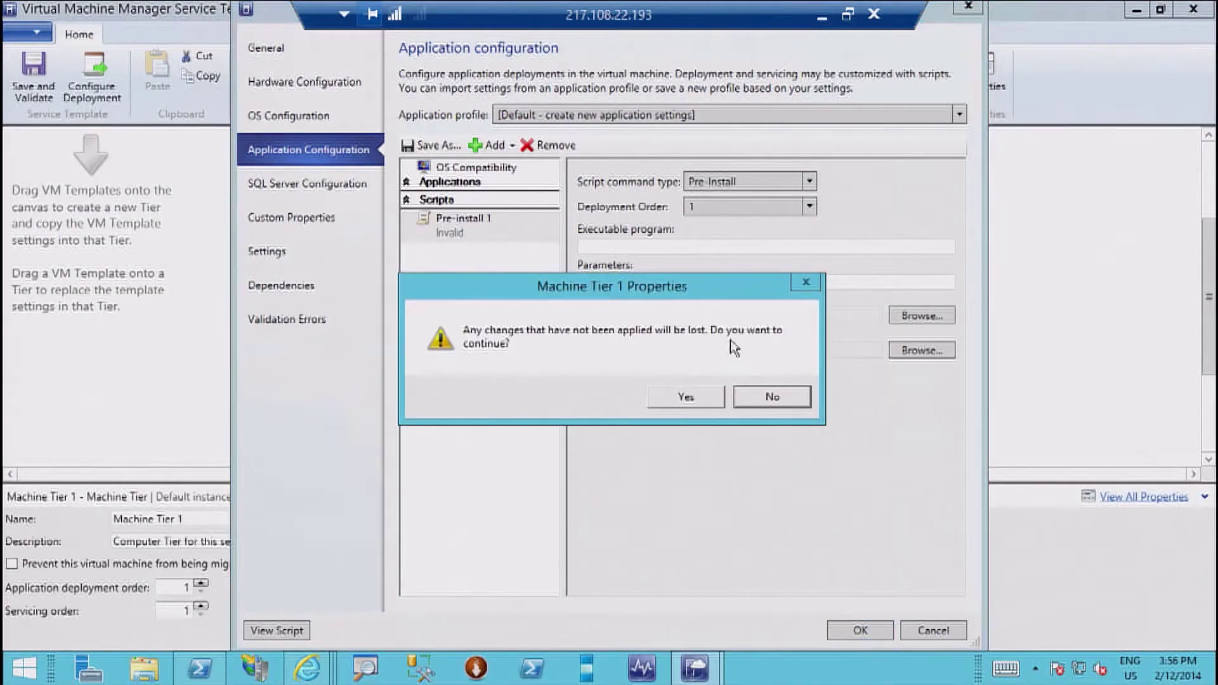
pyautogui.click(771, 397)
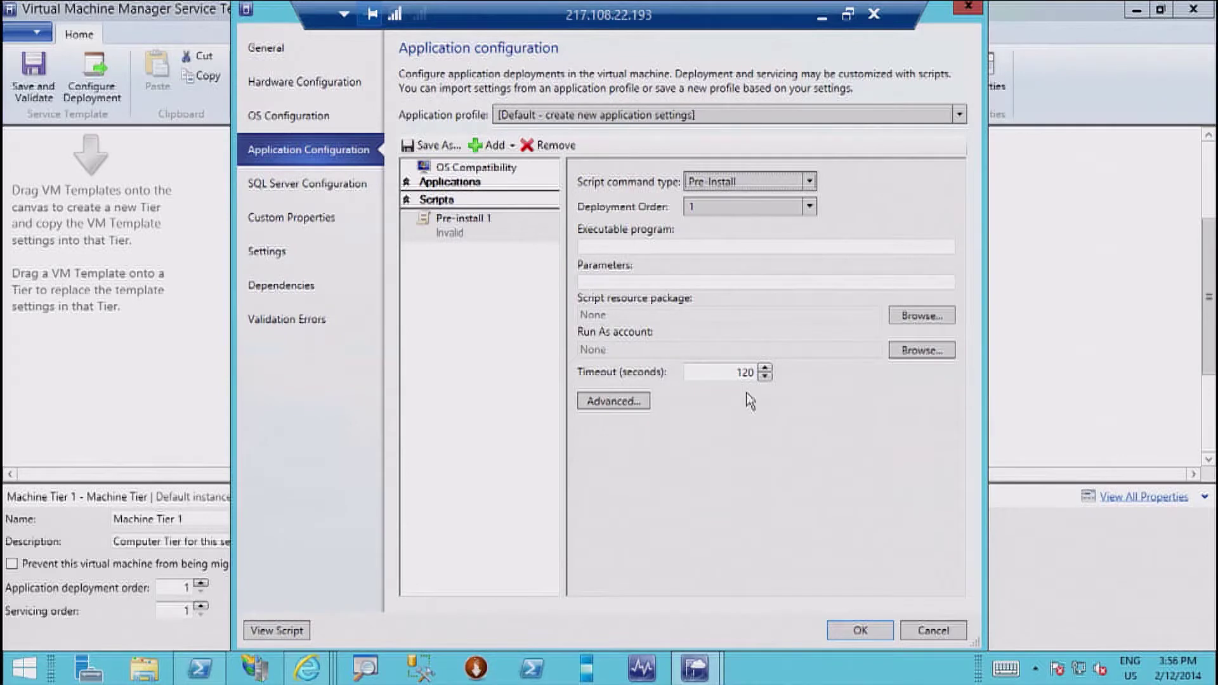
pyautogui.click(975, 9)
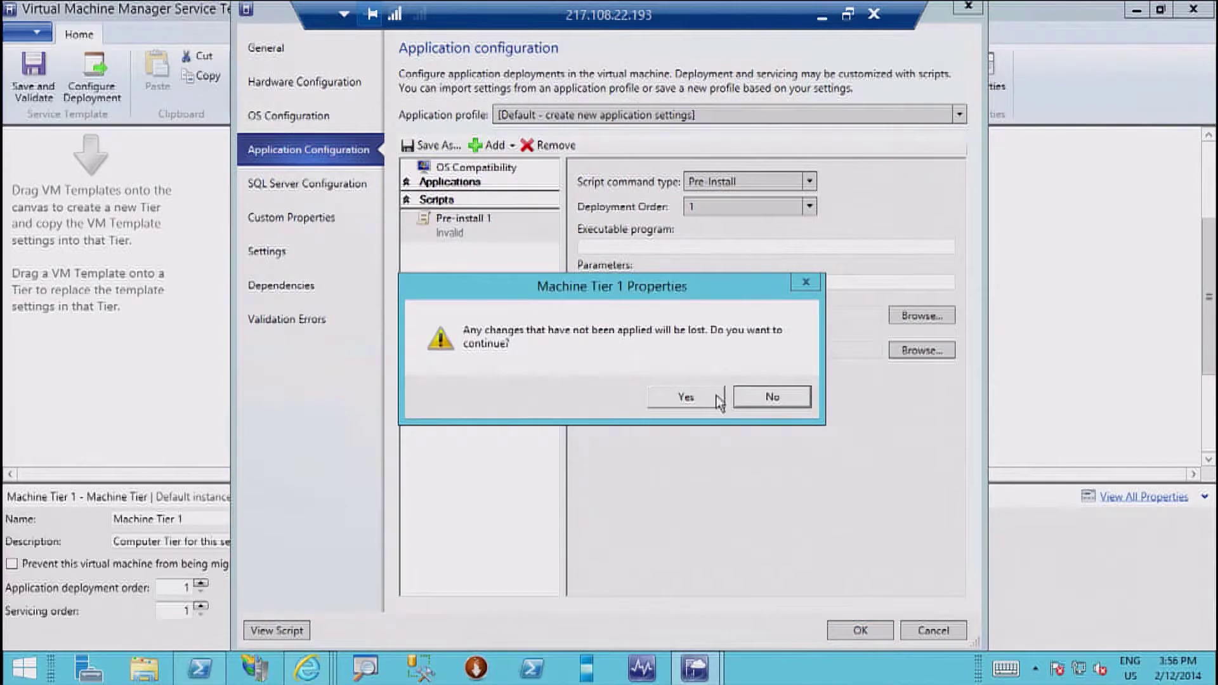
pyautogui.click(717, 398)
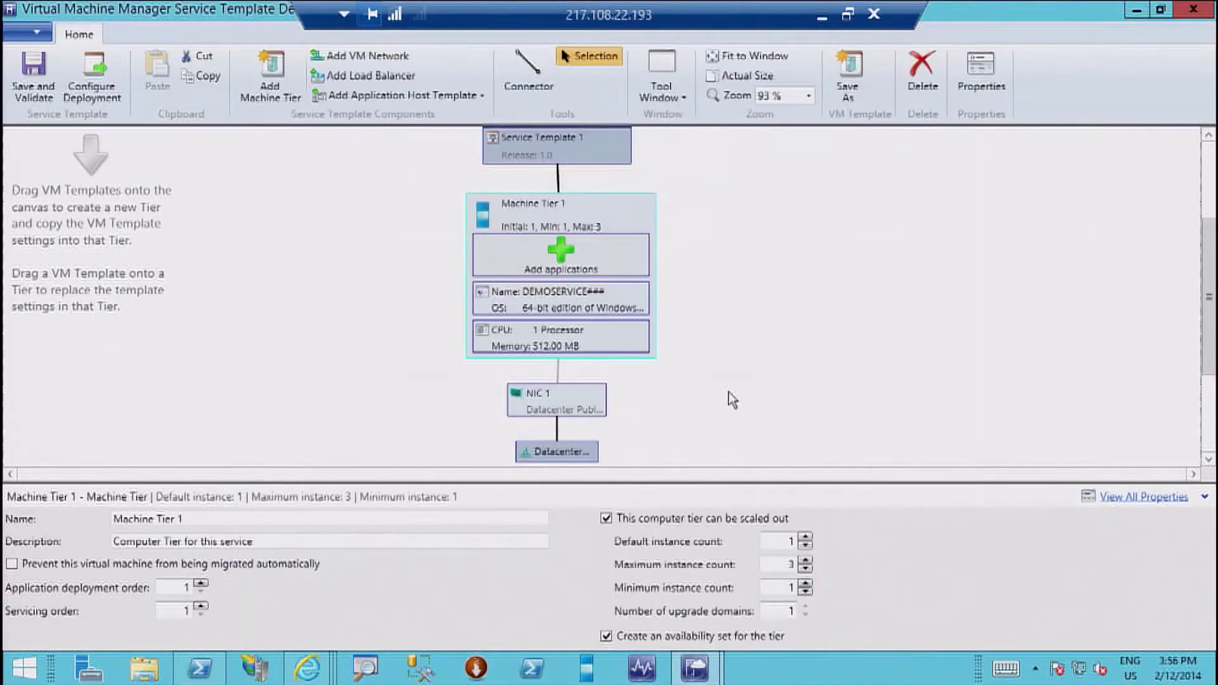
# Quick-create a virtual network named degotechdqysnet with the 172.16 address space in the Service Management Portal.
pyautogui.click(1135, 11)
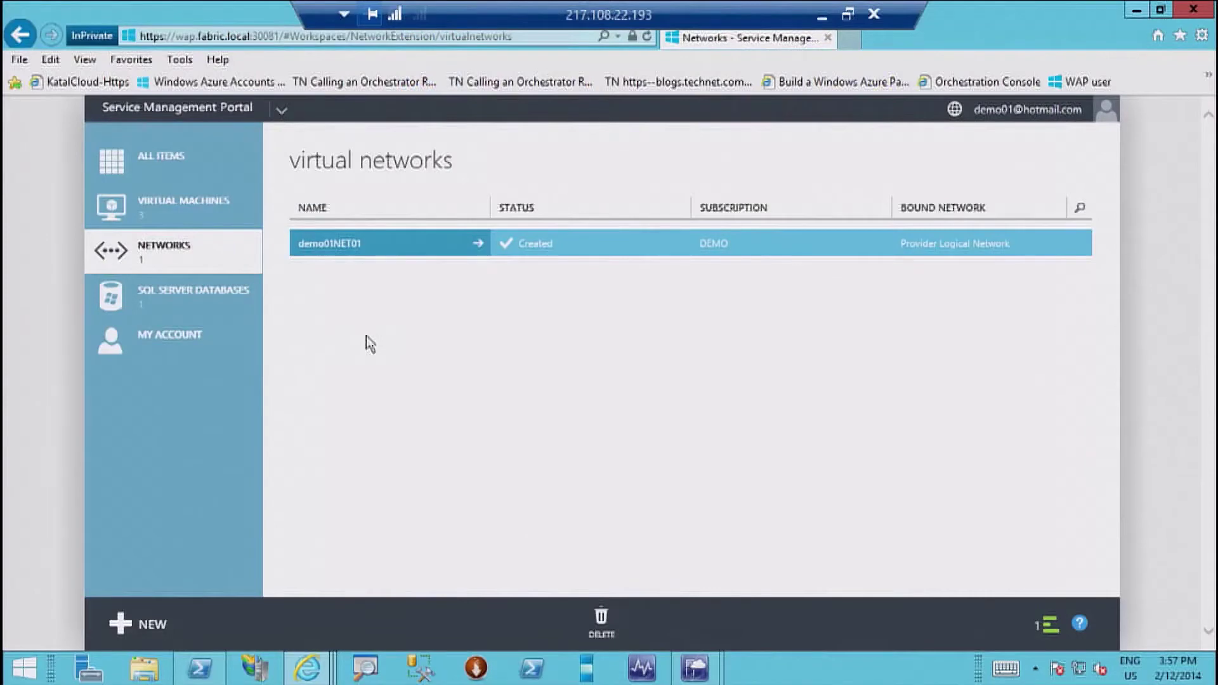
pyautogui.click(162, 619)
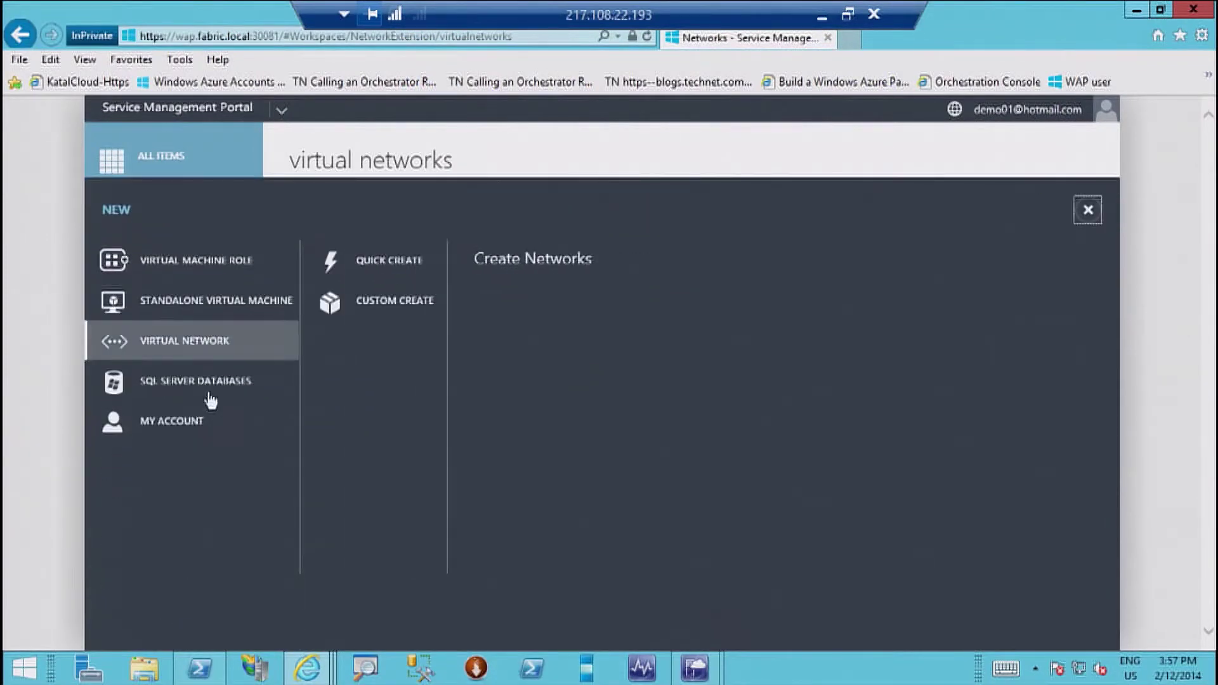
pyautogui.click(376, 265)
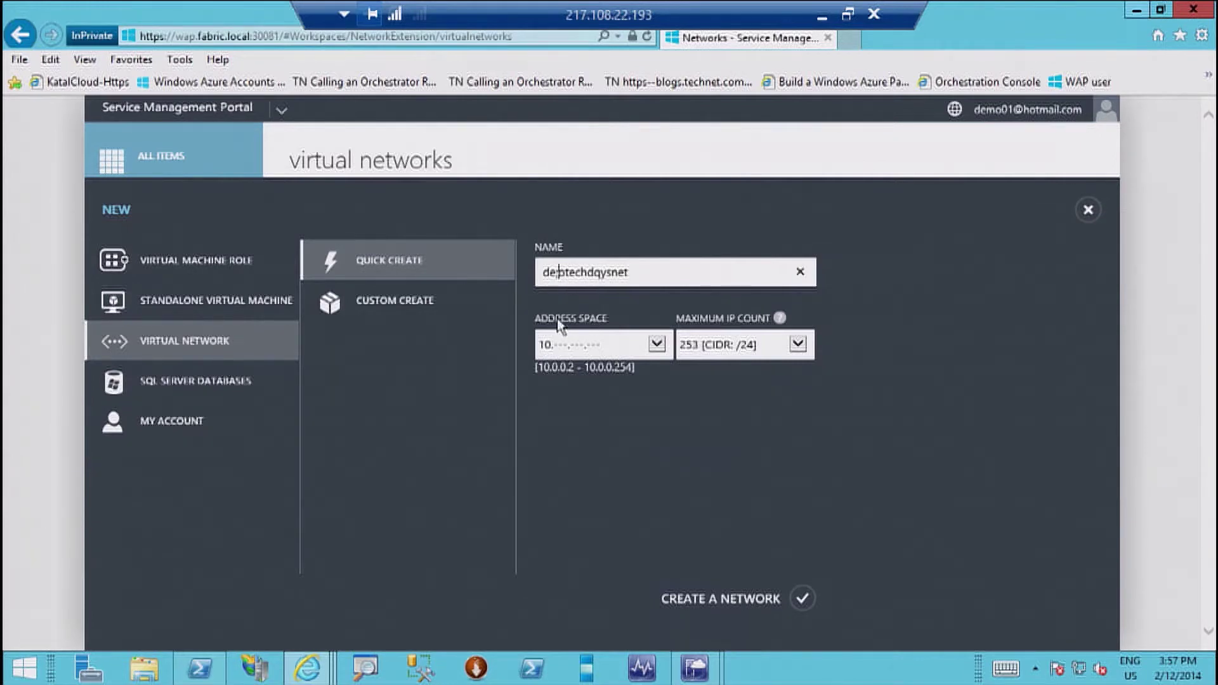
pyautogui.click(656, 346)
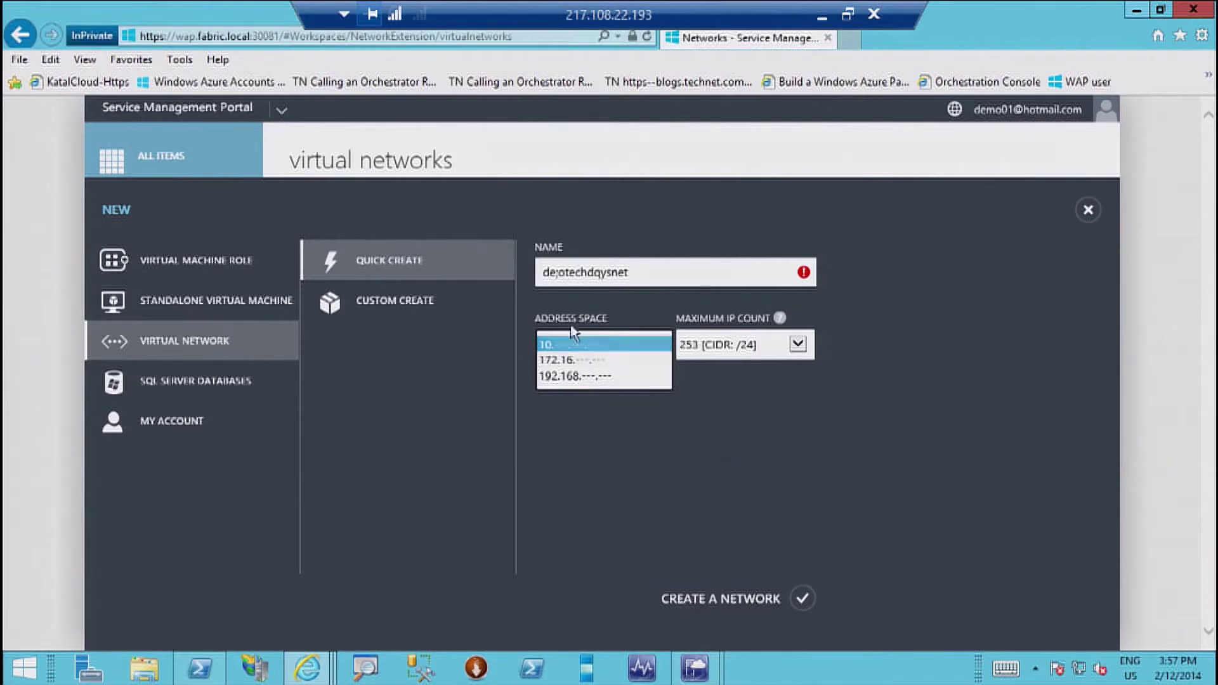
pyautogui.click(584, 361)
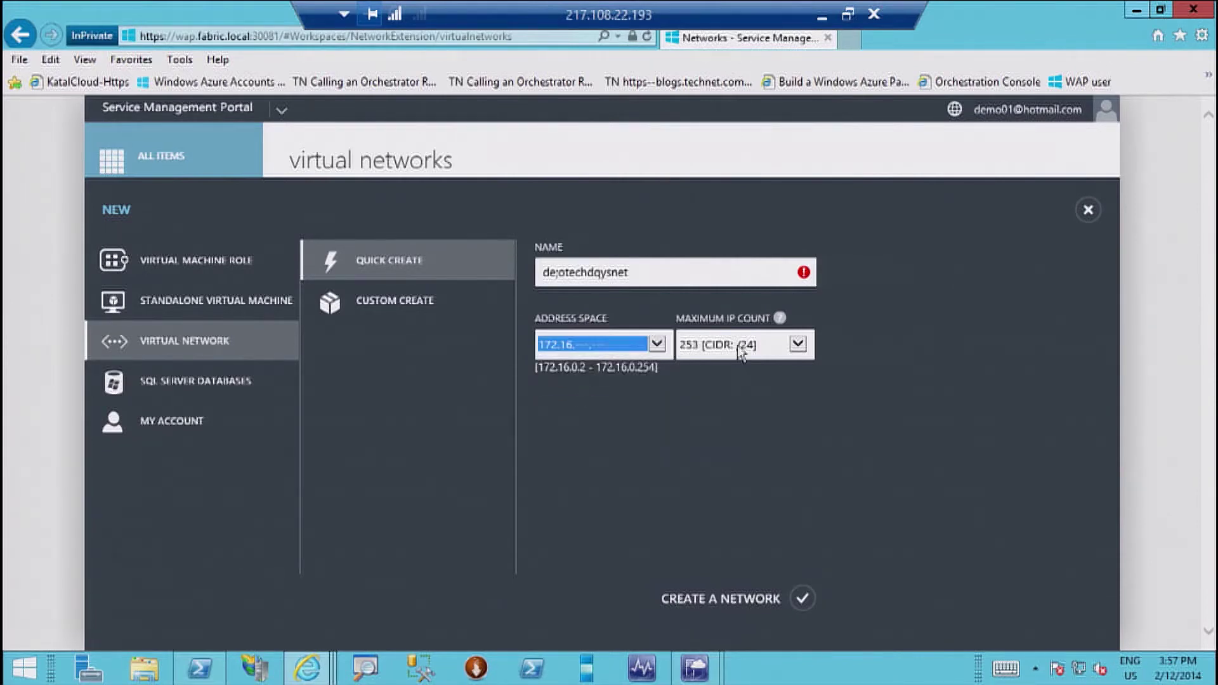
pyautogui.click(575, 276)
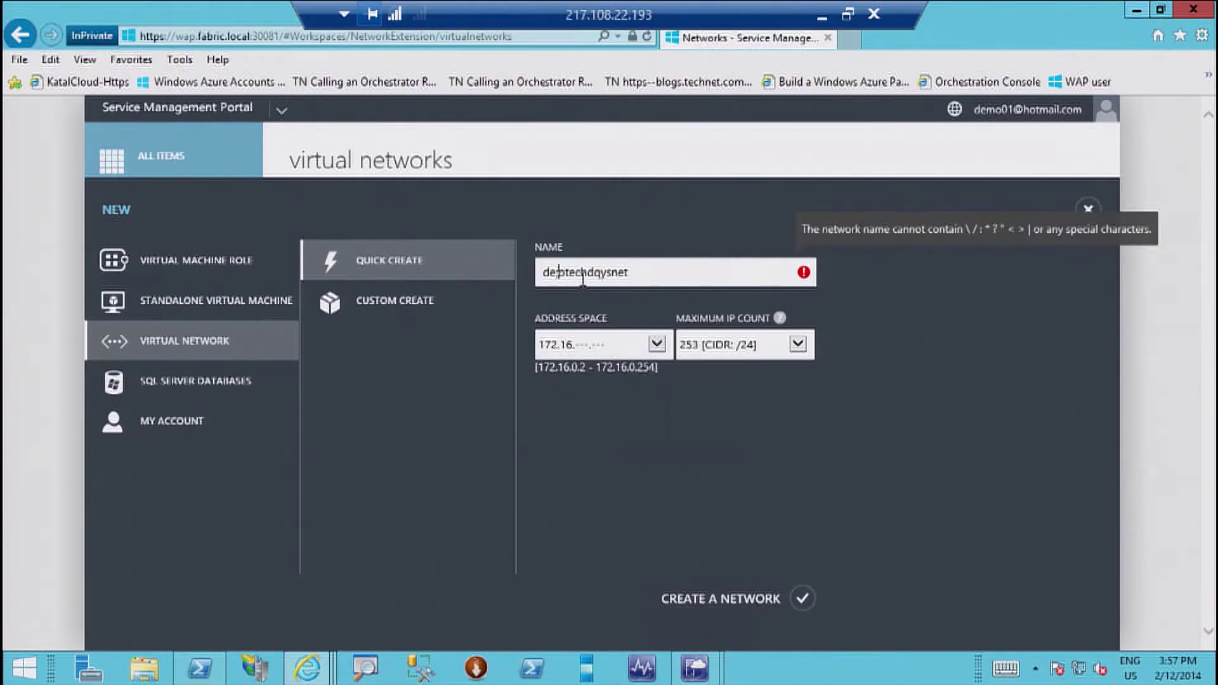
pyautogui.press('BackSpace')
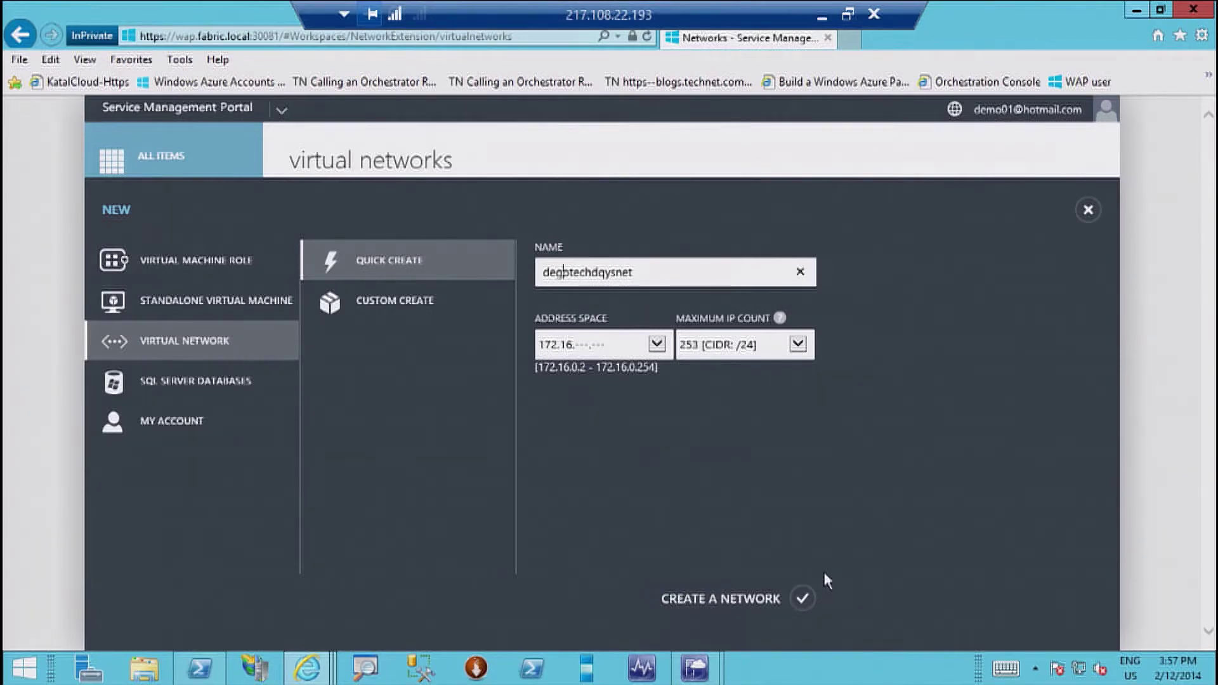
pyautogui.click(782, 600)
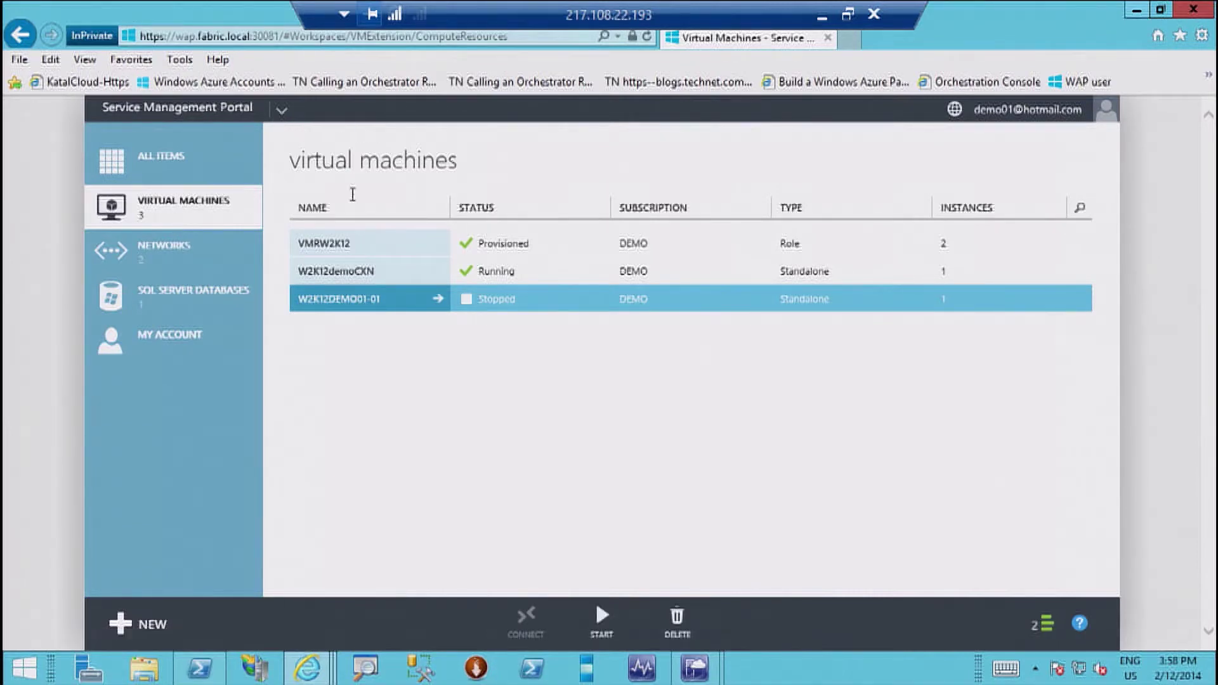
# Scale the VMRW2K12 virtual machine role to 3 instances and save the change.
pyautogui.click(388, 252)
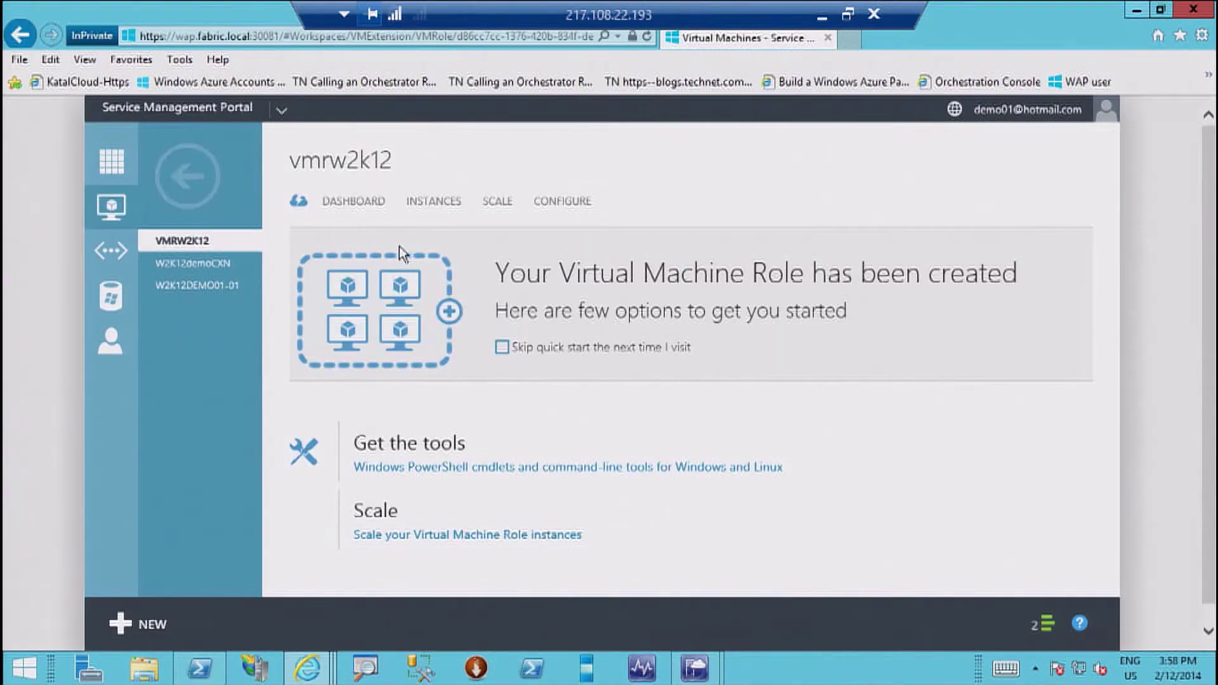
pyautogui.click(434, 209)
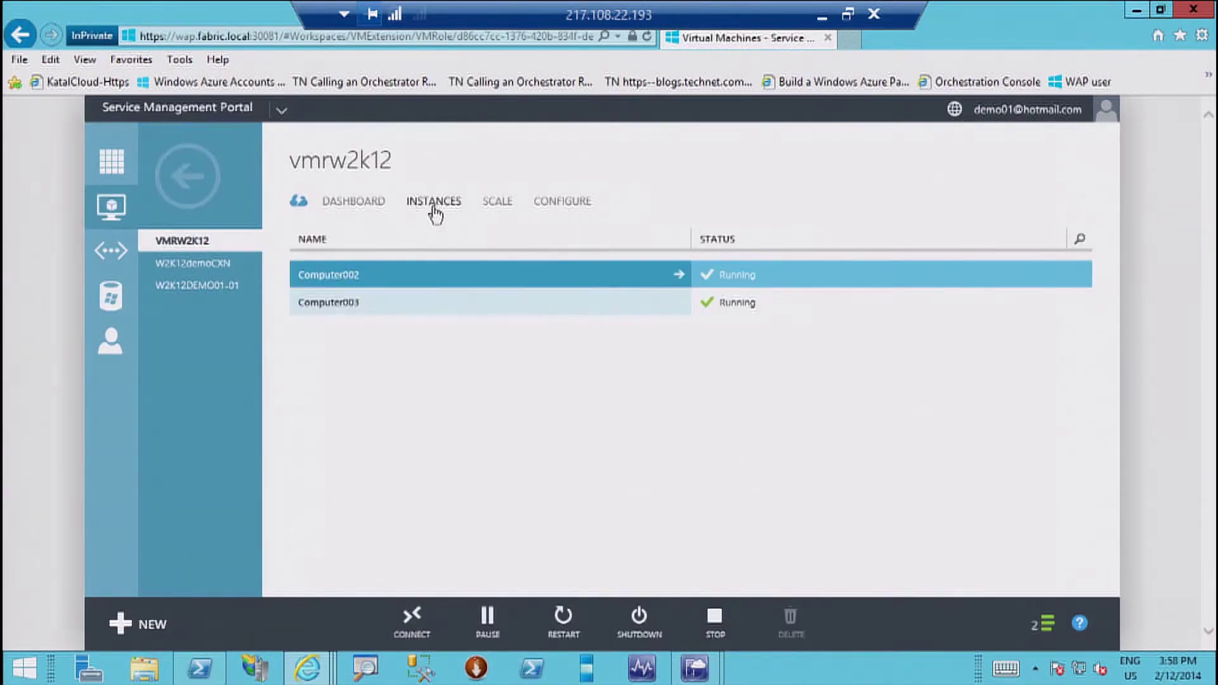
pyautogui.click(507, 207)
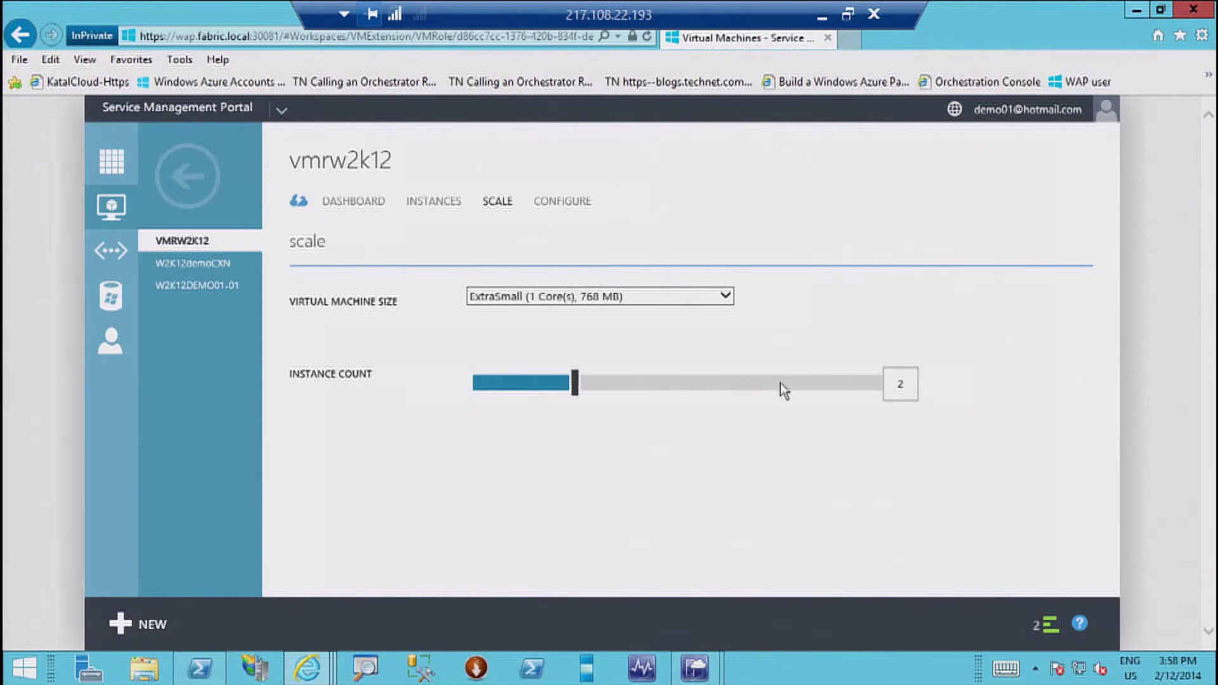
pyautogui.doubleClick(911, 384)
pyautogui.press('BackSpace')
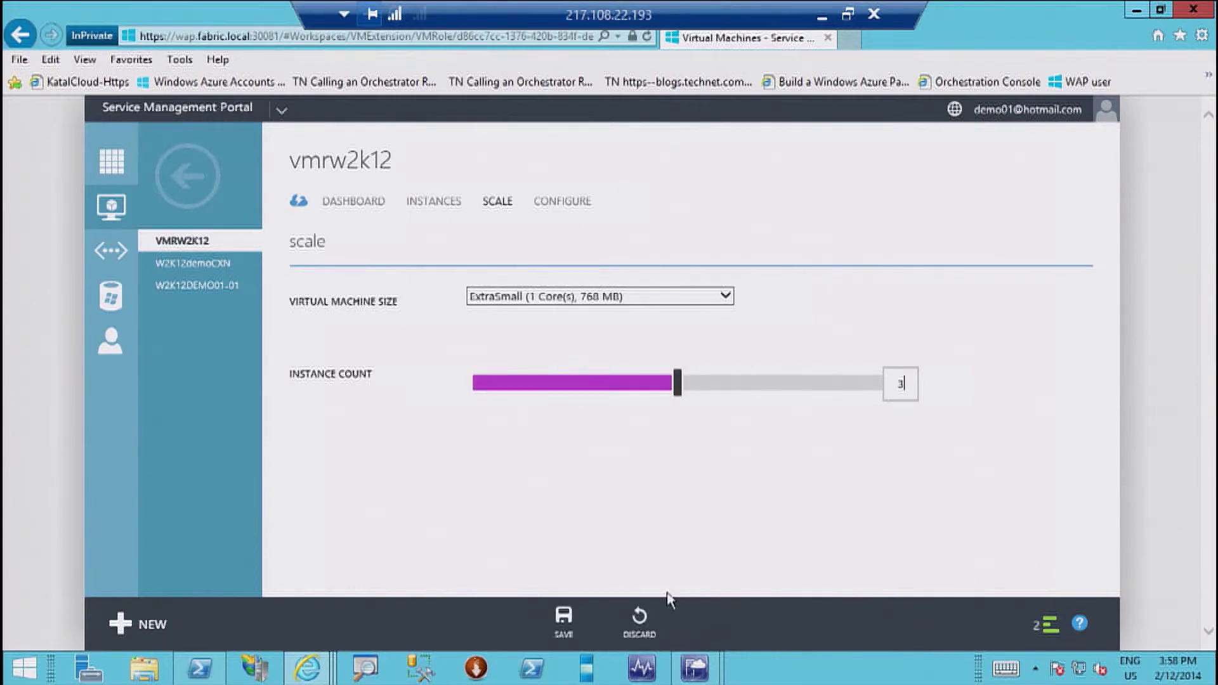
pyautogui.click(564, 621)
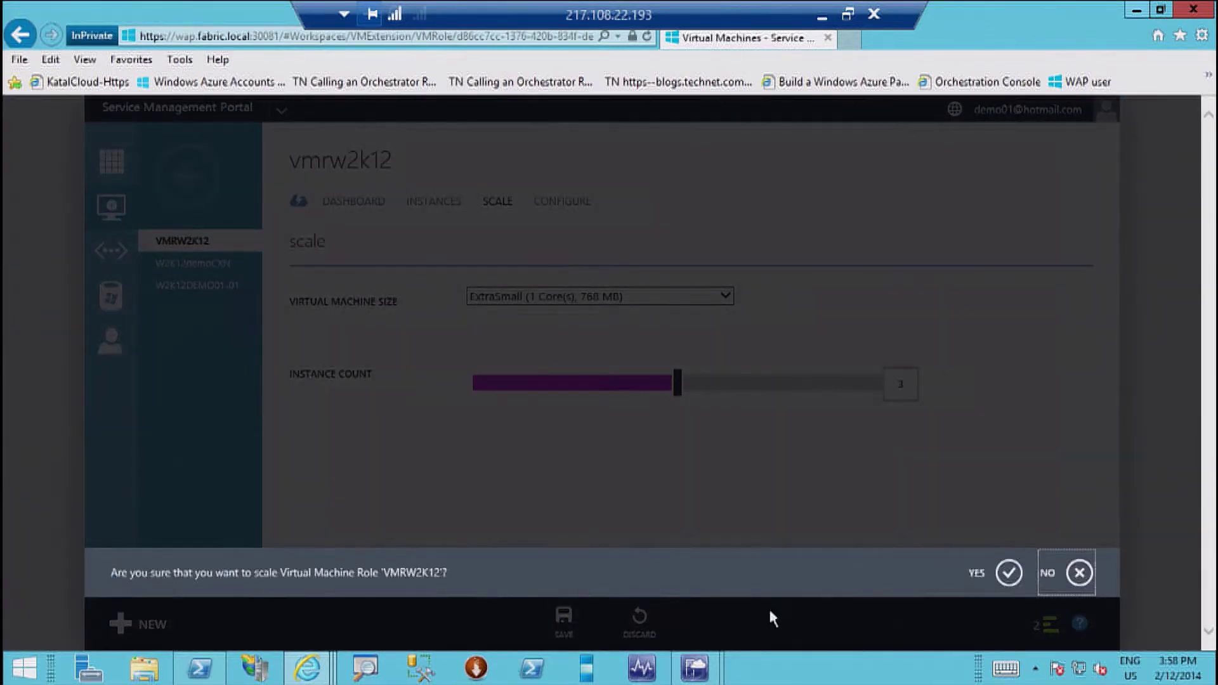
pyautogui.click(1006, 573)
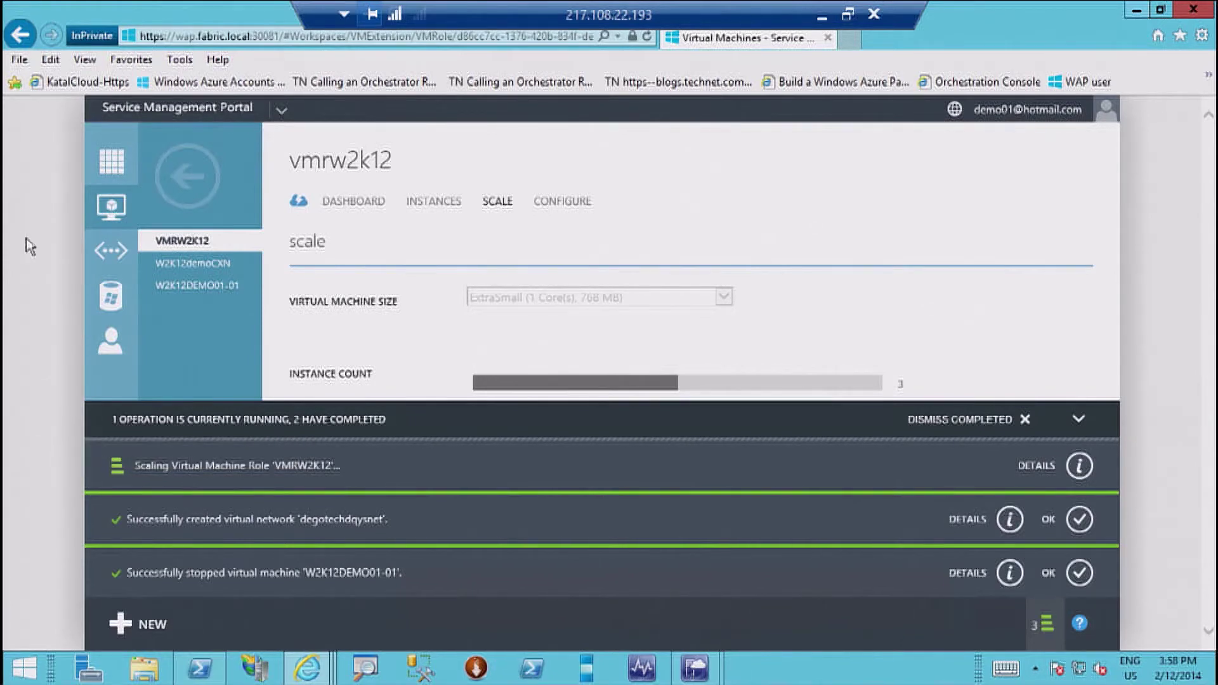
# Start creating a standalone virtual machine from the gallery using the WEB SERVER template.
pyautogui.click(185, 178)
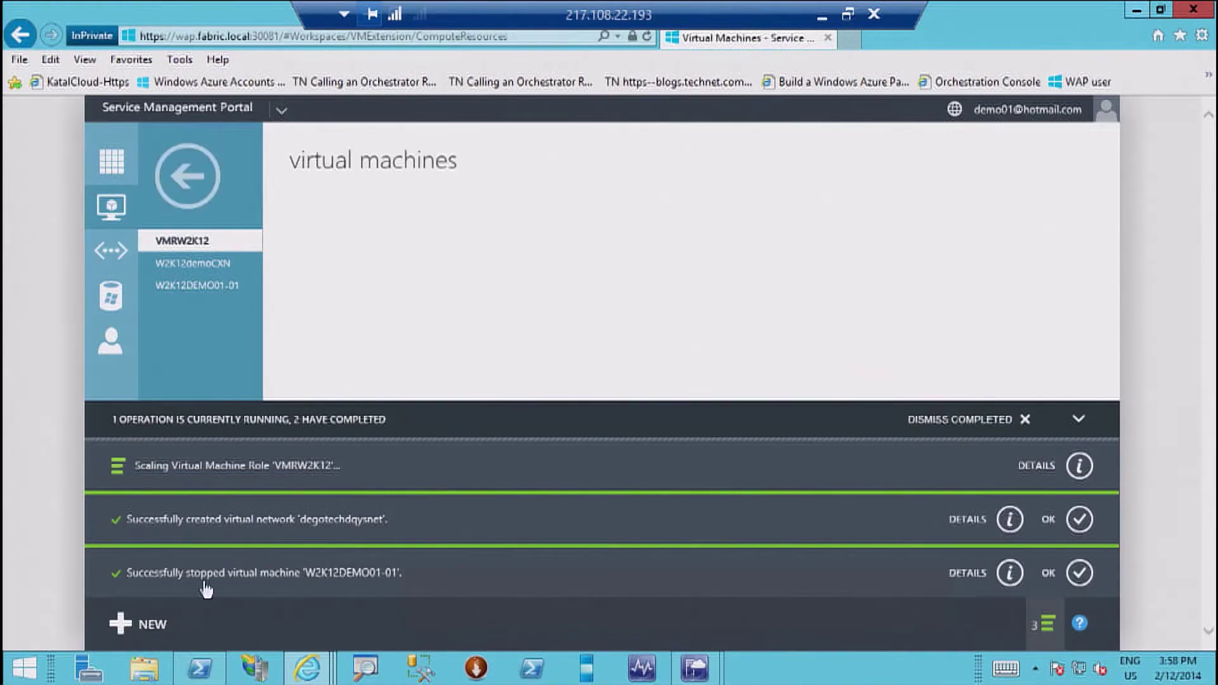
pyautogui.click(160, 642)
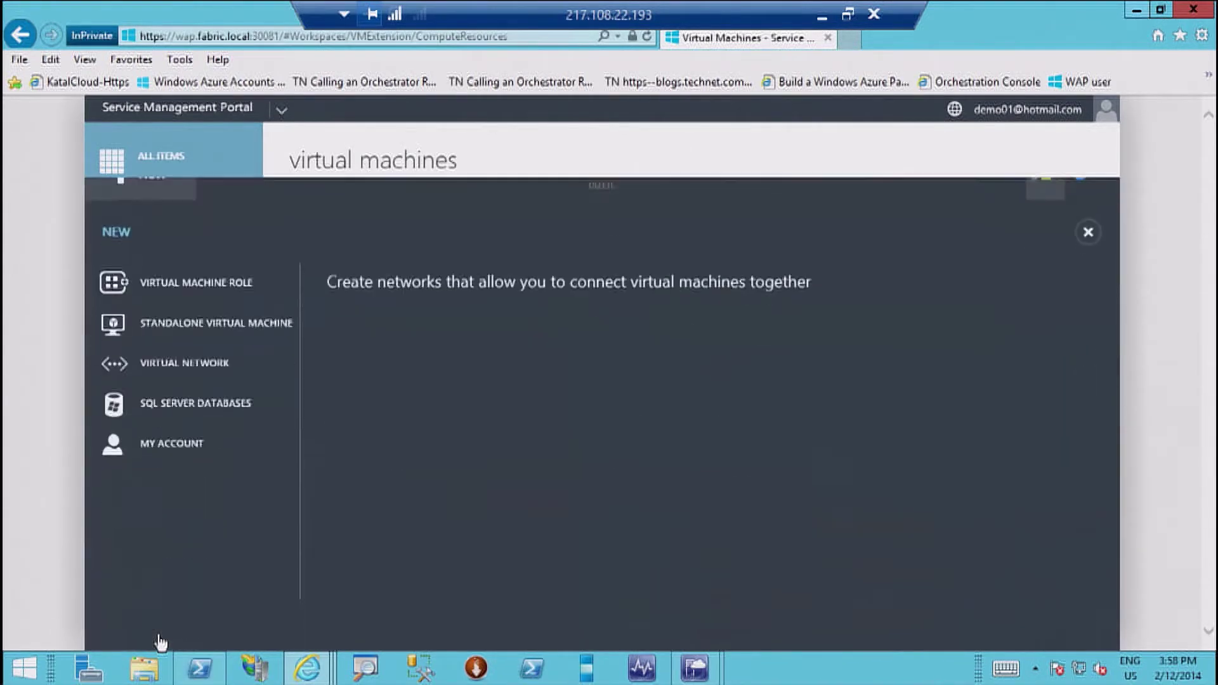
pyautogui.click(193, 306)
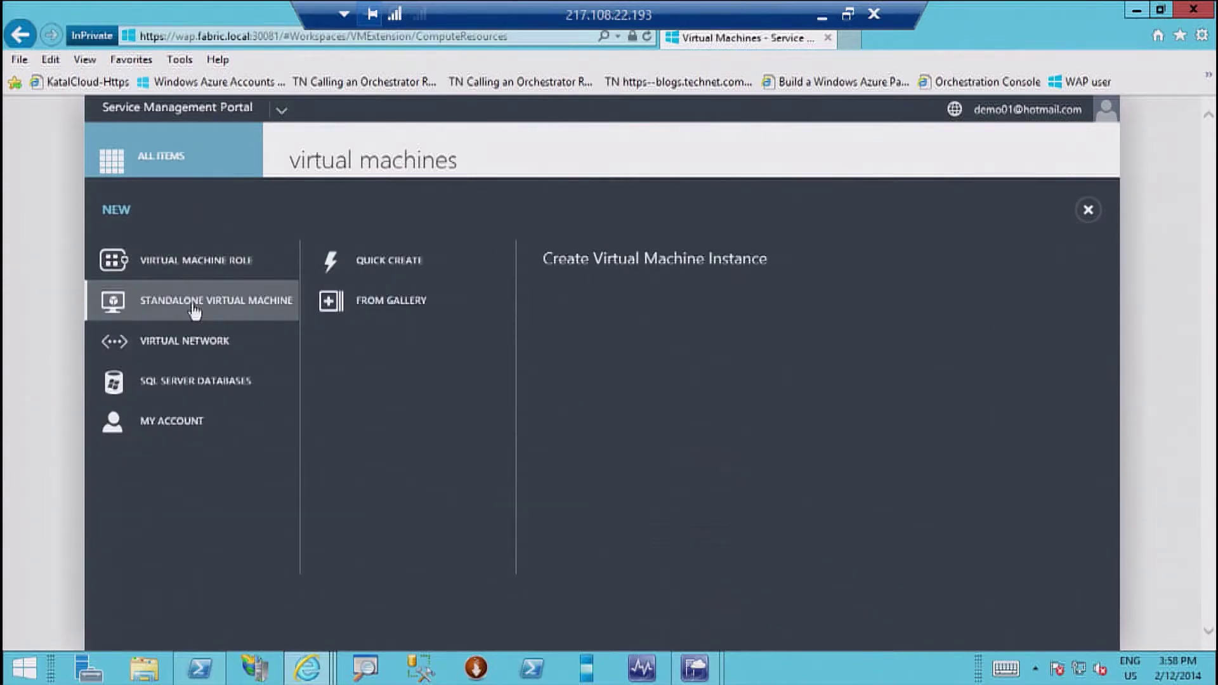
pyautogui.click(349, 299)
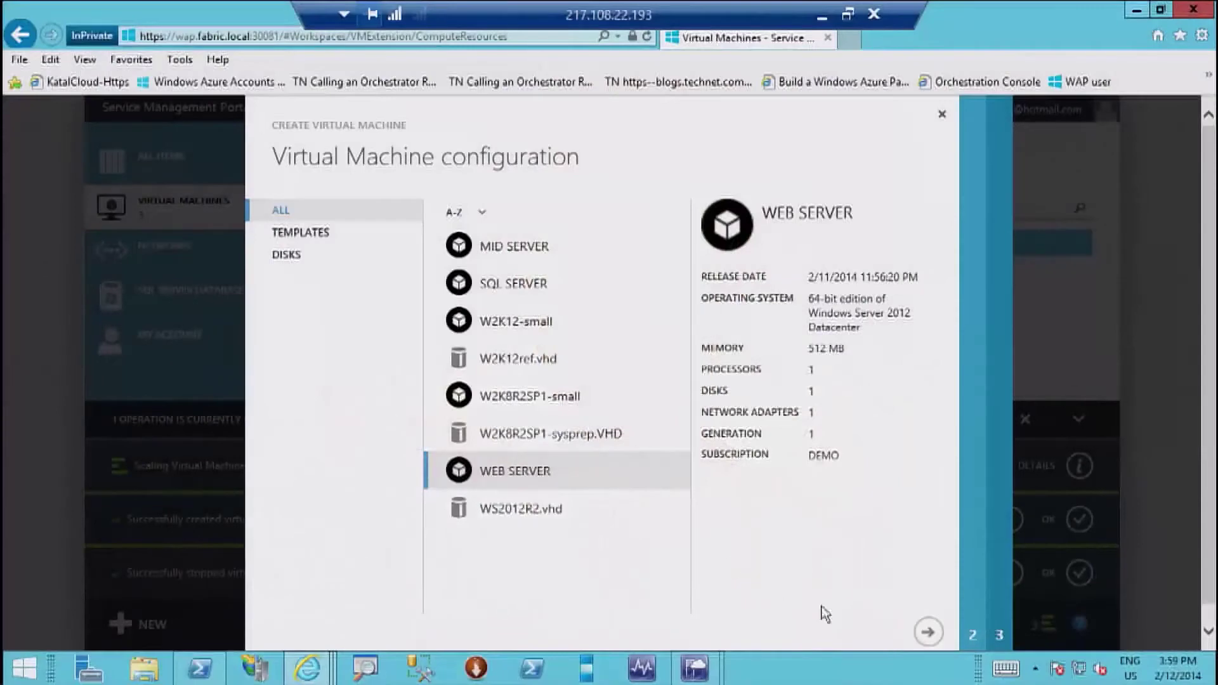
pyautogui.click(928, 632)
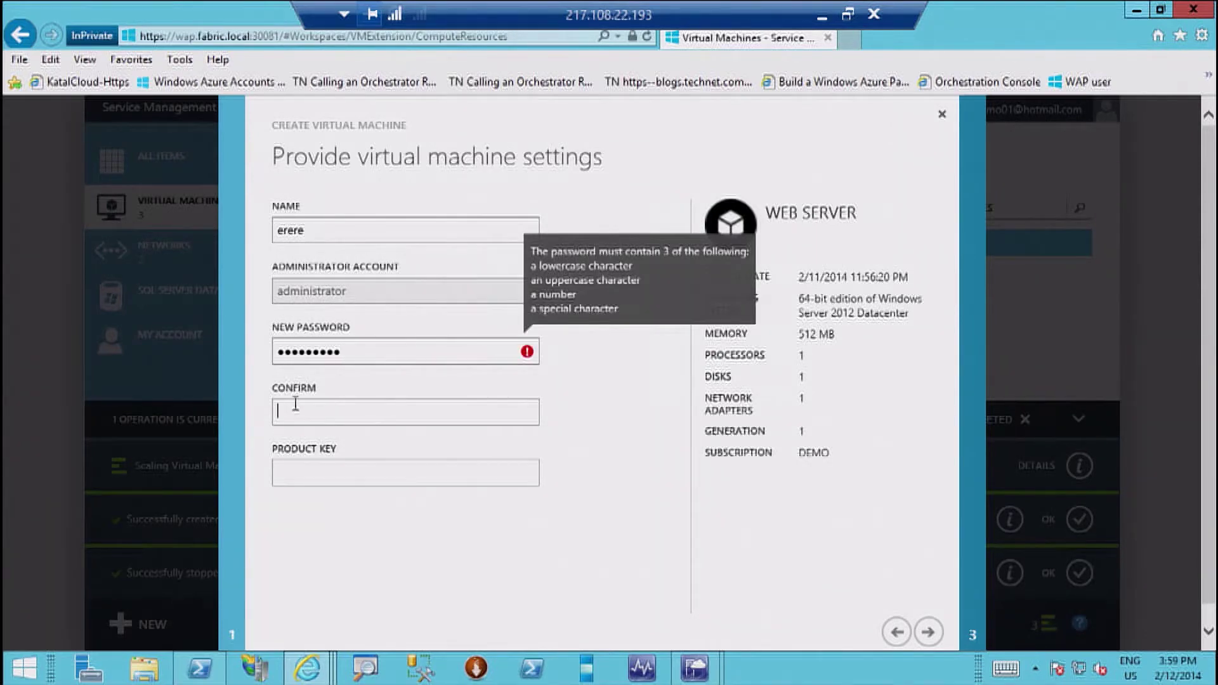
# Name the virtual machine erere and enter and confirm its new administrator password.
pyautogui.moveTo(382, 358); pyautogui.dragTo(253, 356)
pyautogui.write('•')
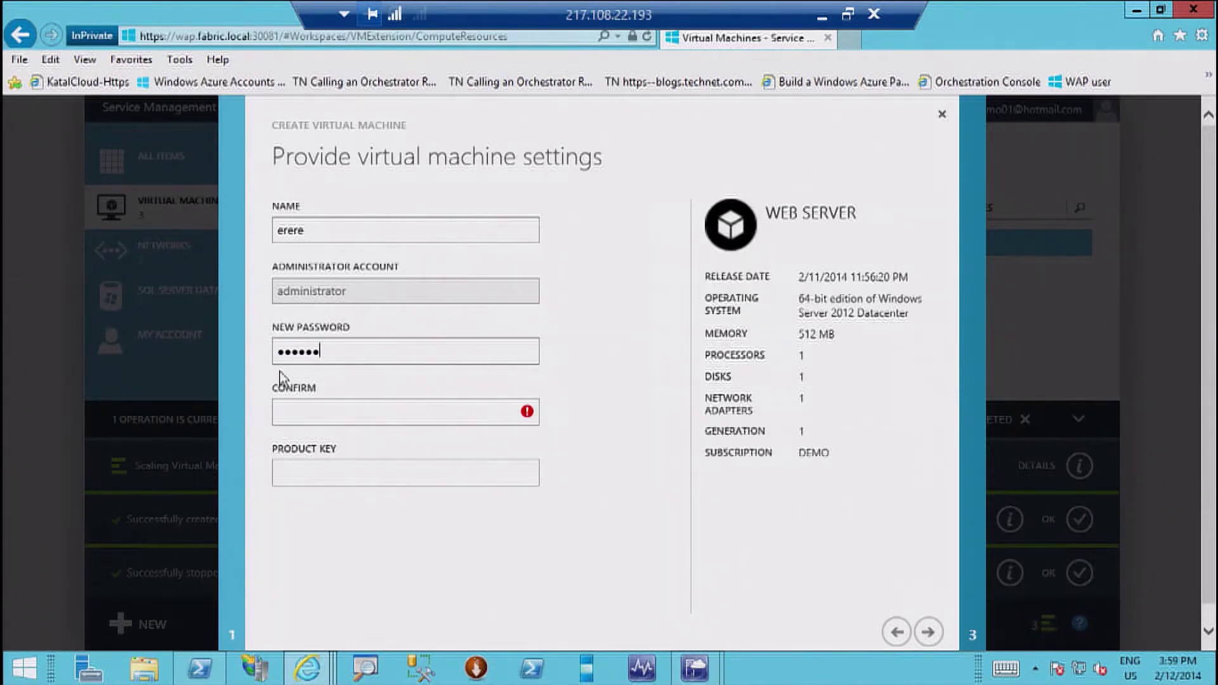
pyautogui.write('•')
pyautogui.click(284, 415)
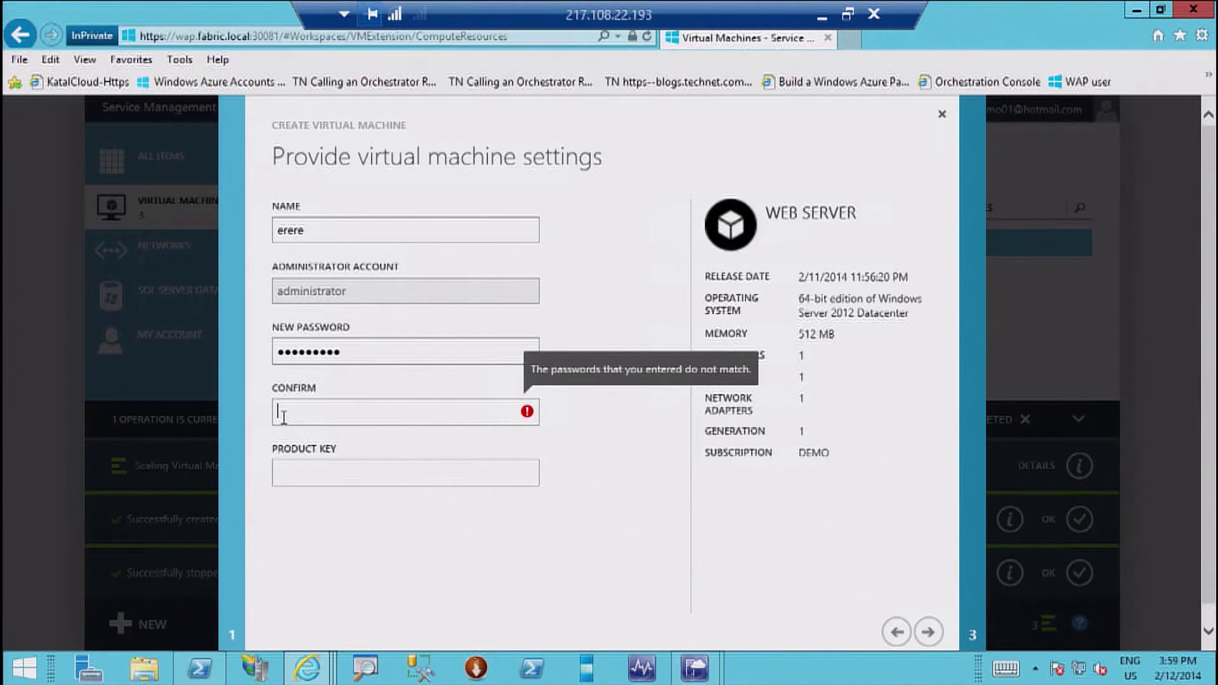
pyautogui.write('••')
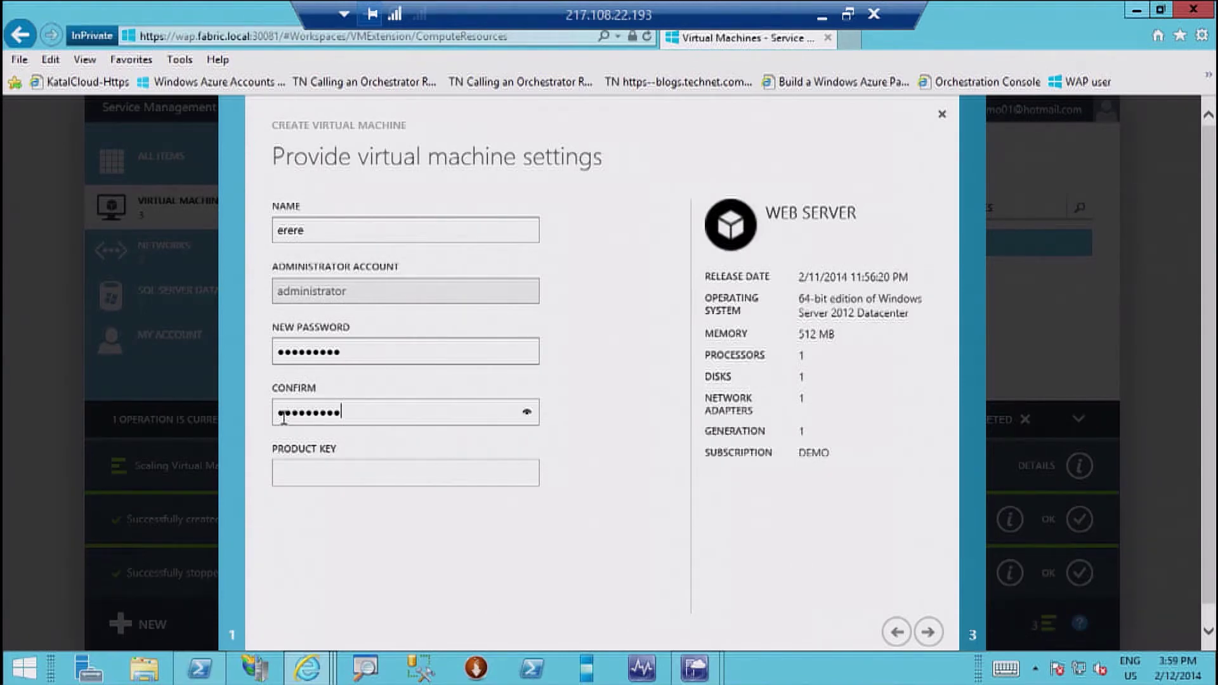
pyautogui.click(928, 633)
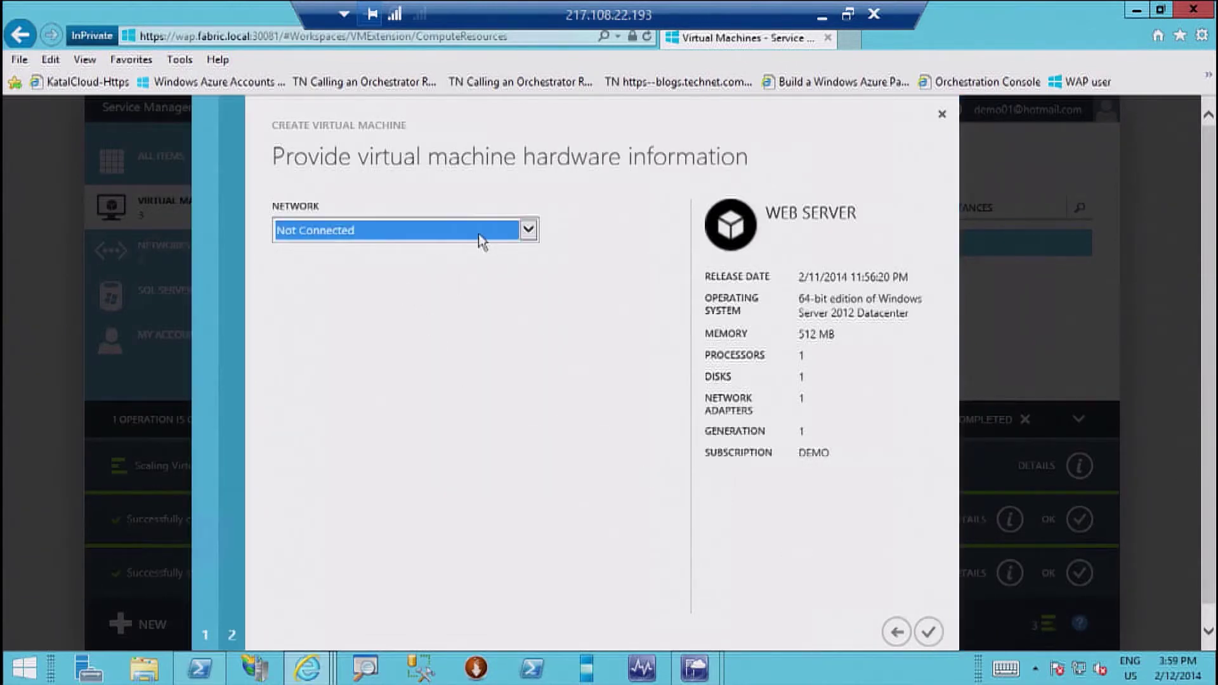
# Connect the virtual machine to the degotechdqysnet network and create it.
pyautogui.click(529, 231)
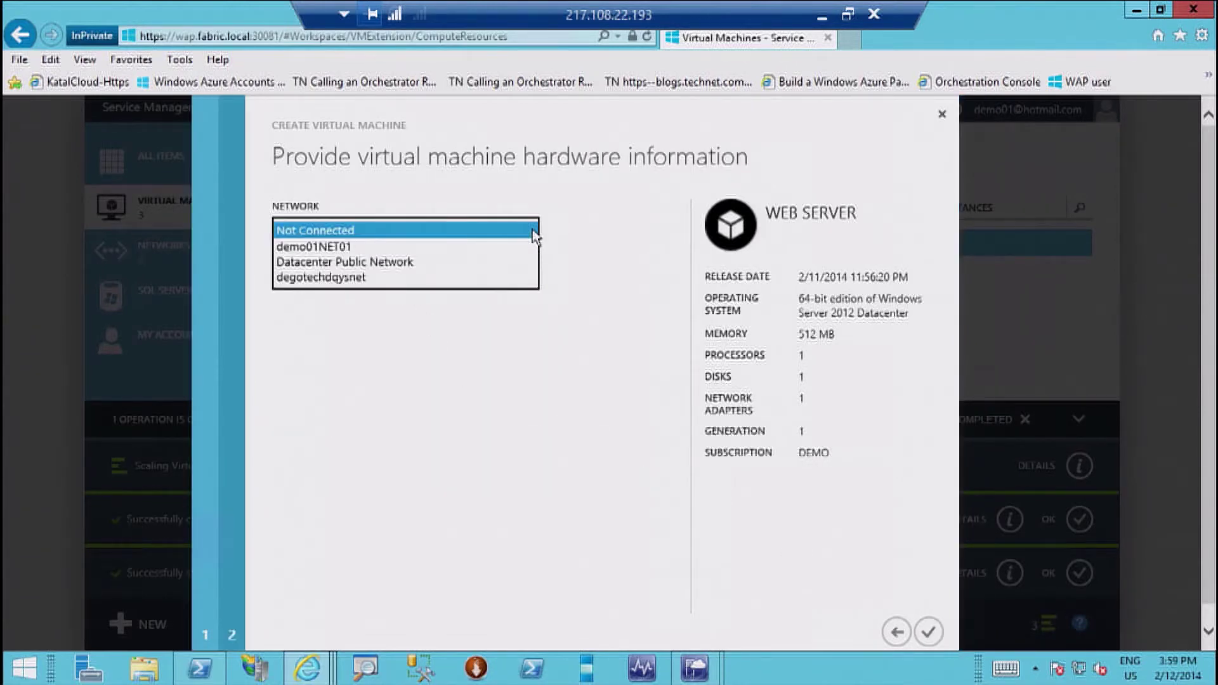
pyautogui.click(373, 278)
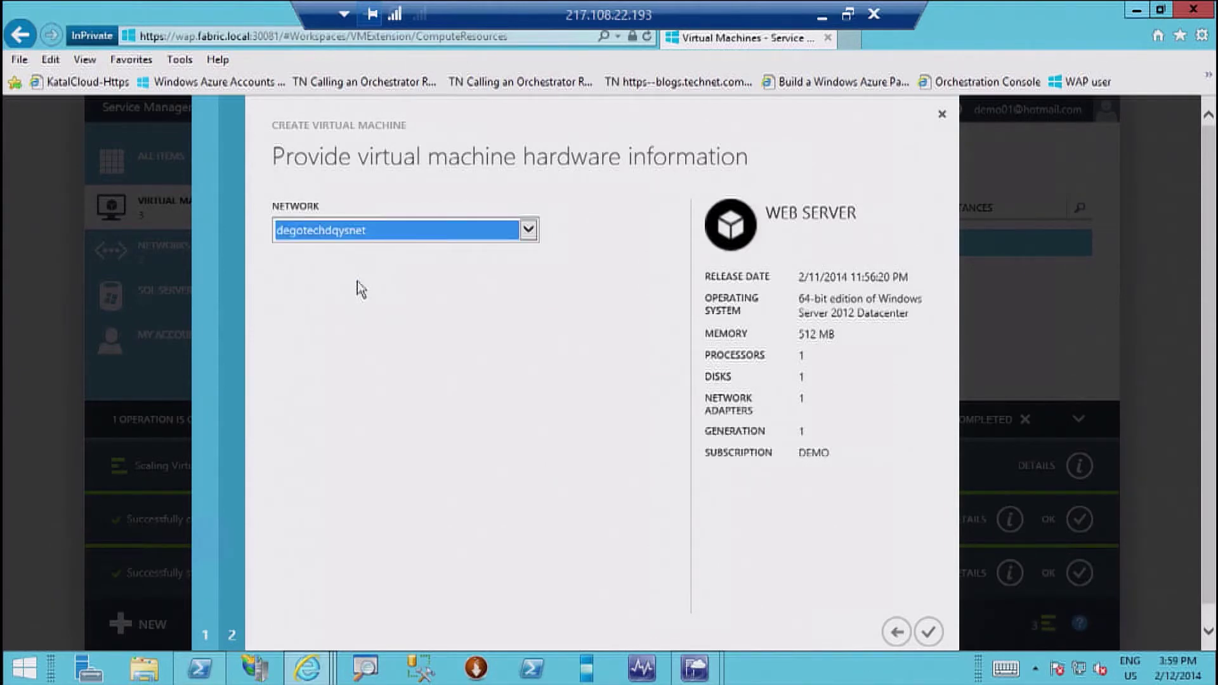
pyautogui.click(926, 632)
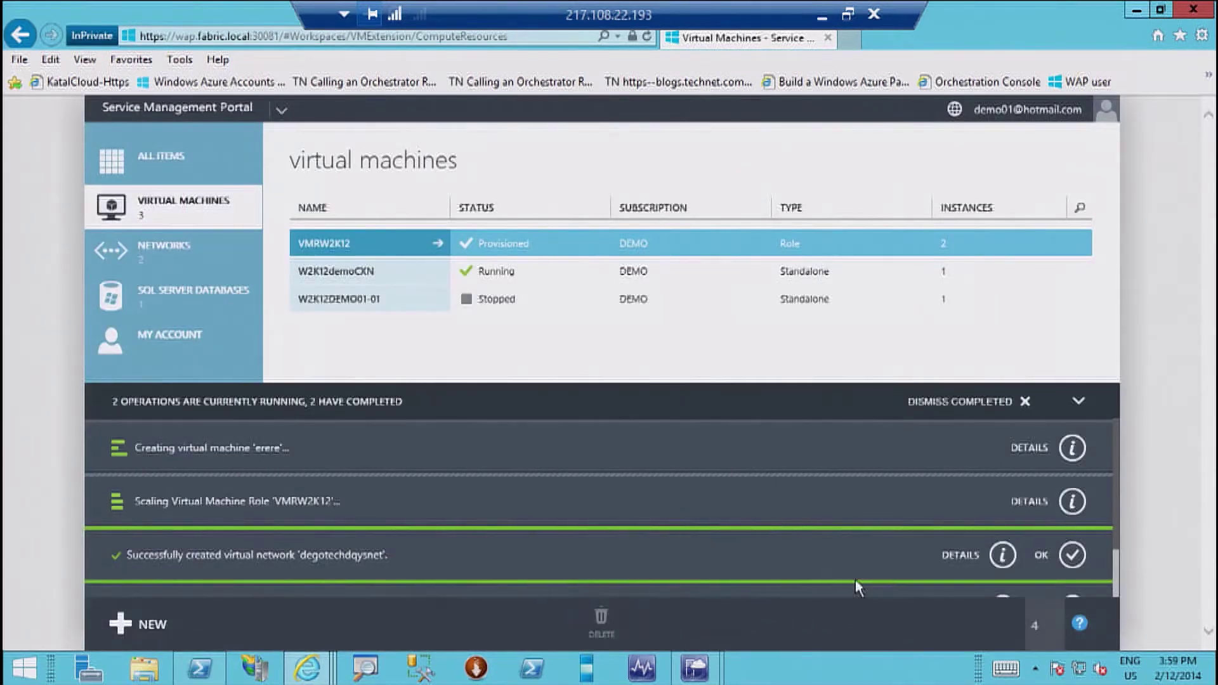
# View the tenant's SQL Server databases and switch to the administrator portal's VM clouds.
pyautogui.click(204, 291)
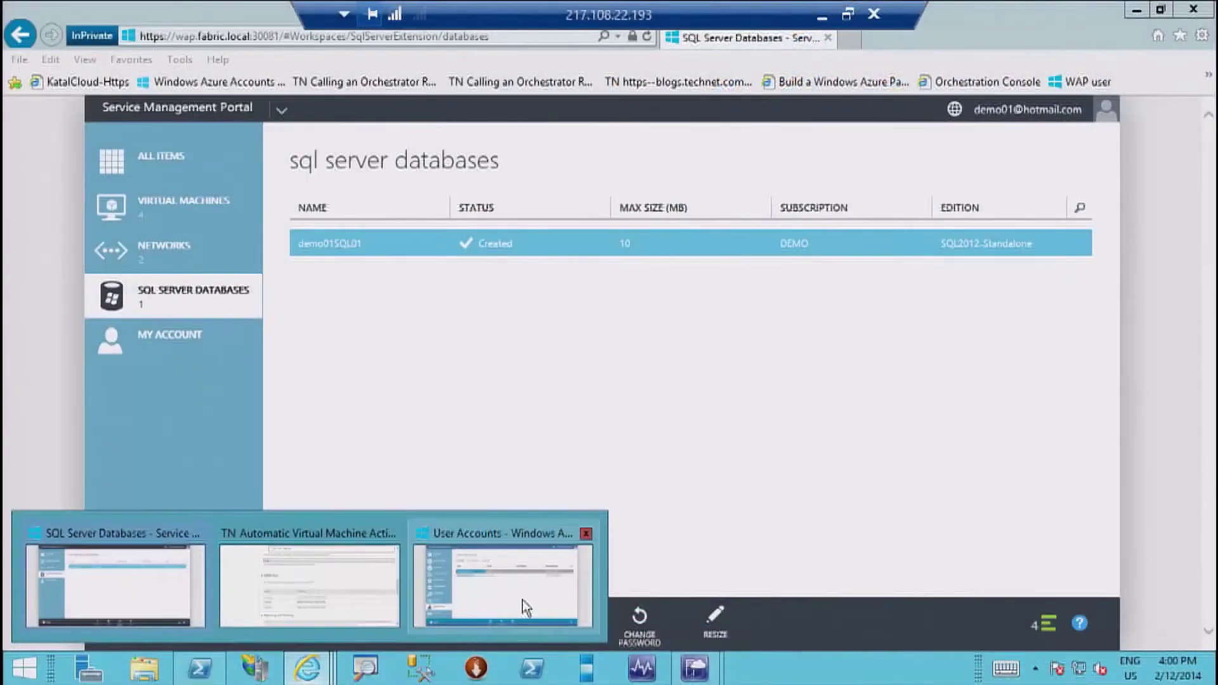
pyautogui.click(523, 600)
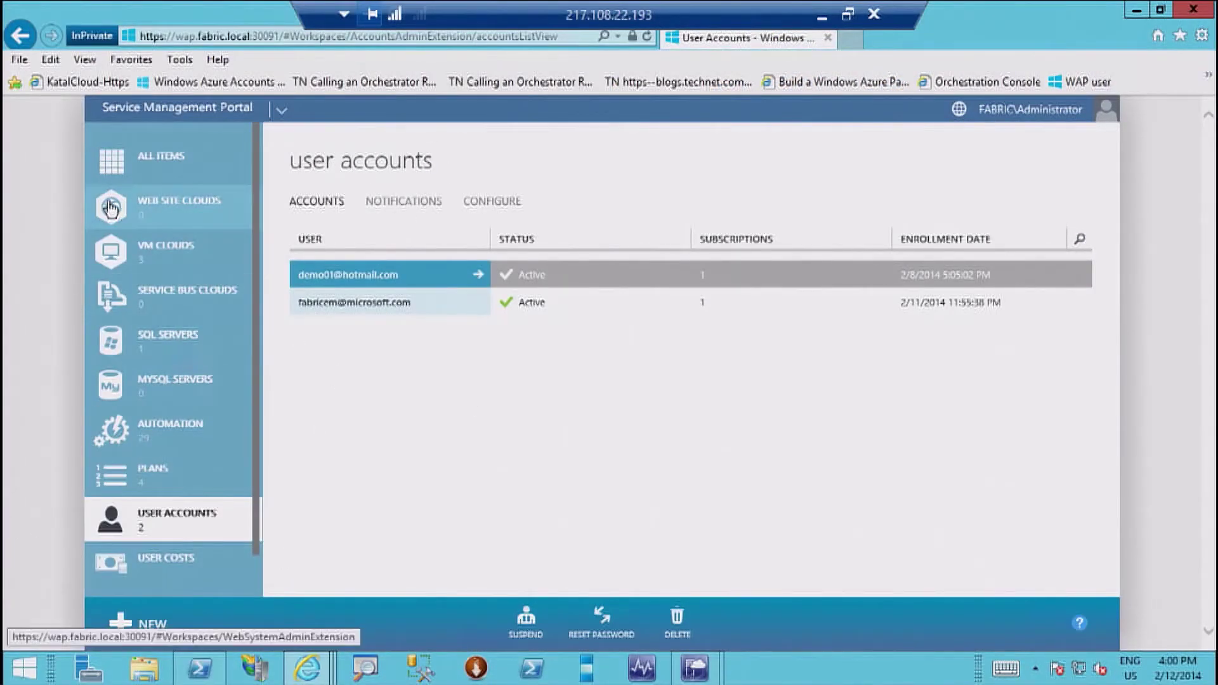
pyautogui.click(222, 267)
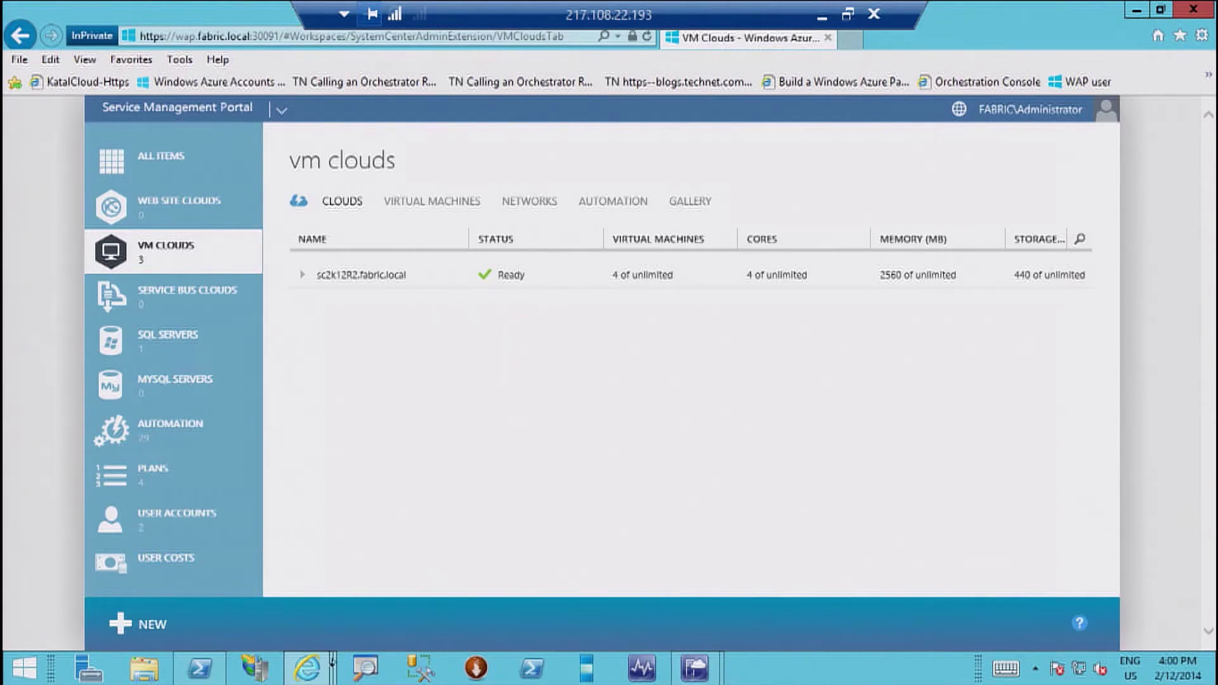
# Compare the tenant and administrator portals, and expand sc2k12R2.fabric.local in the VM clouds list to view its clouds.
pyautogui.moveTo(311, 670)
pyautogui.click(162, 584)
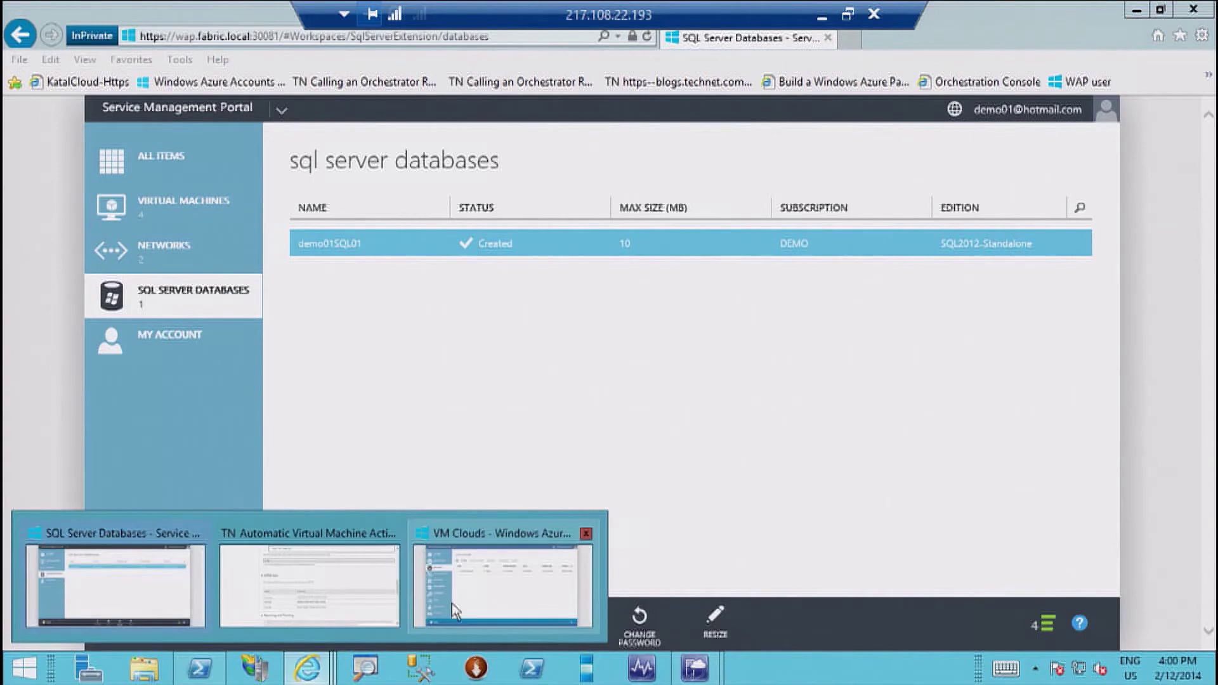
pyautogui.click(452, 601)
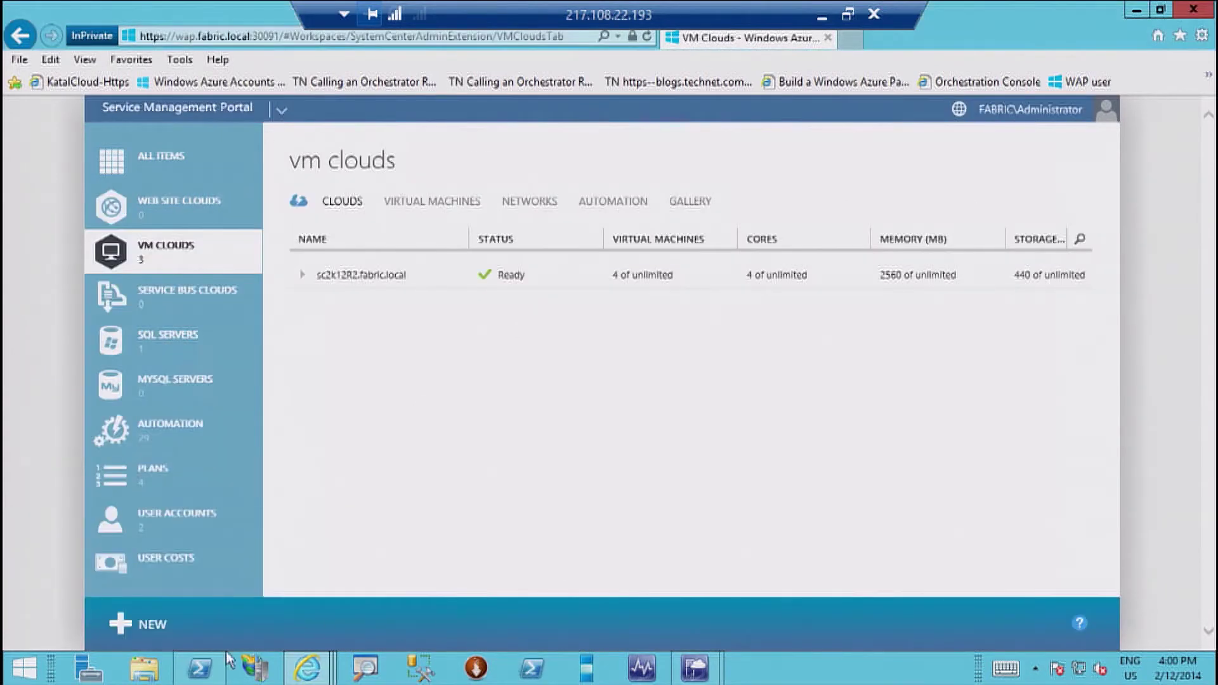
pyautogui.moveTo(303, 671)
pyautogui.click(127, 587)
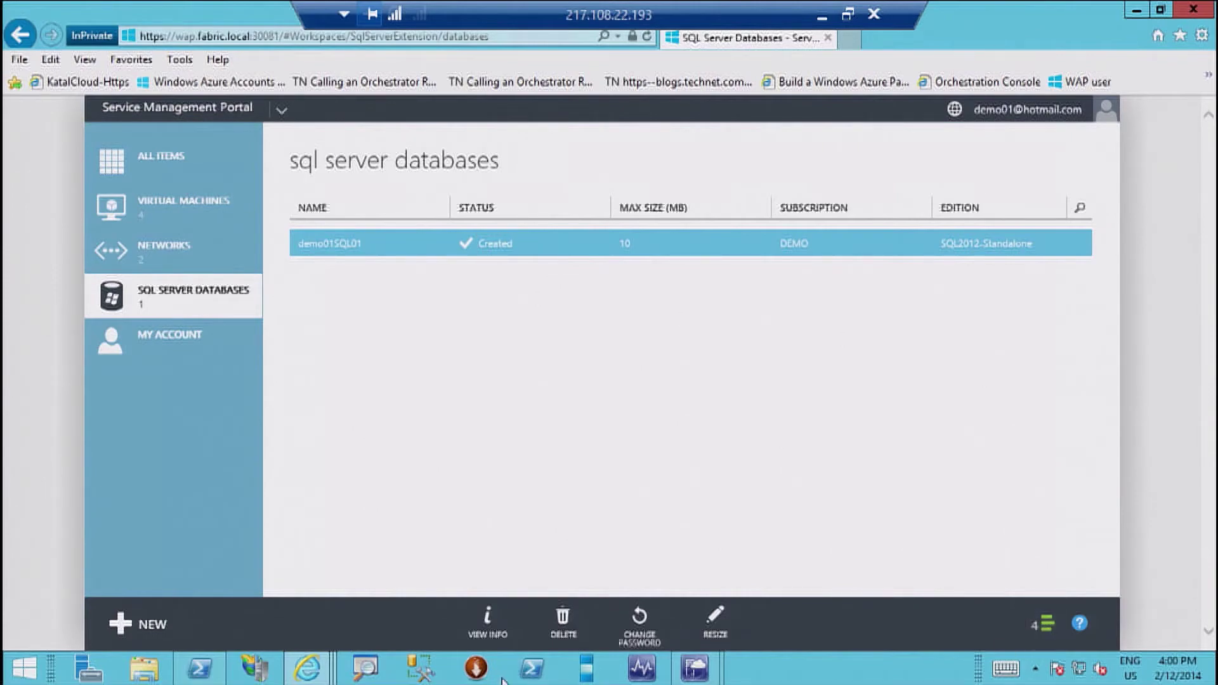
pyautogui.click(306, 670)
pyautogui.click(448, 595)
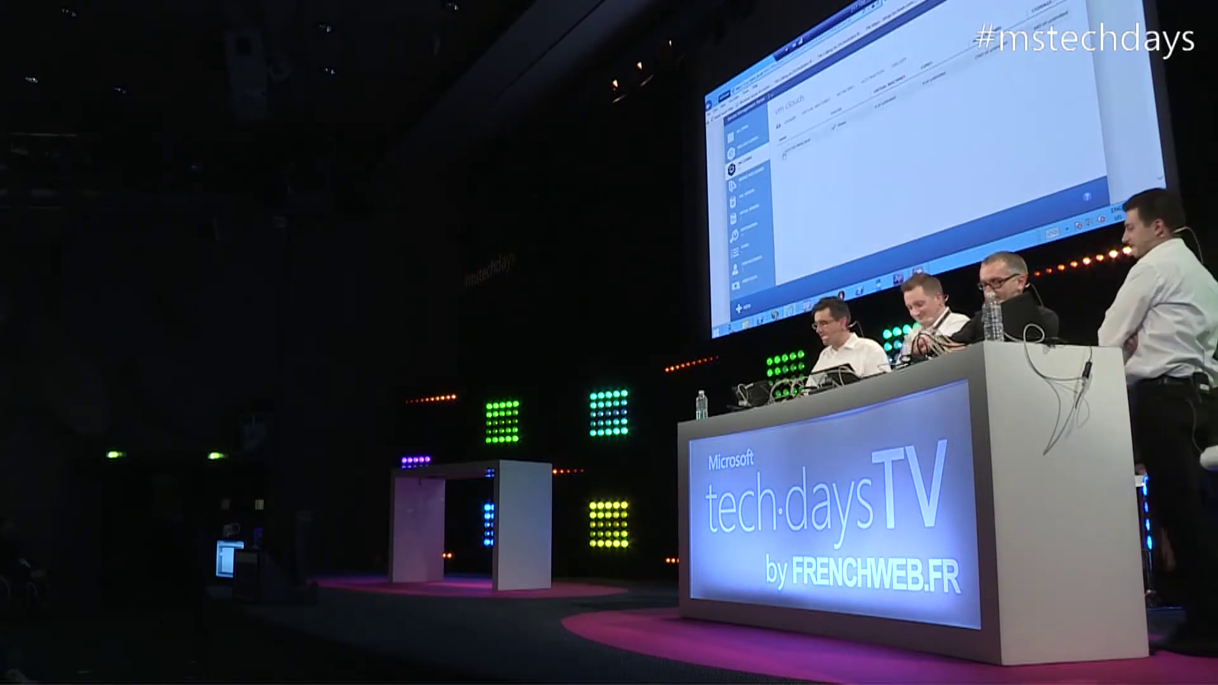
pyautogui.click(784, 154)
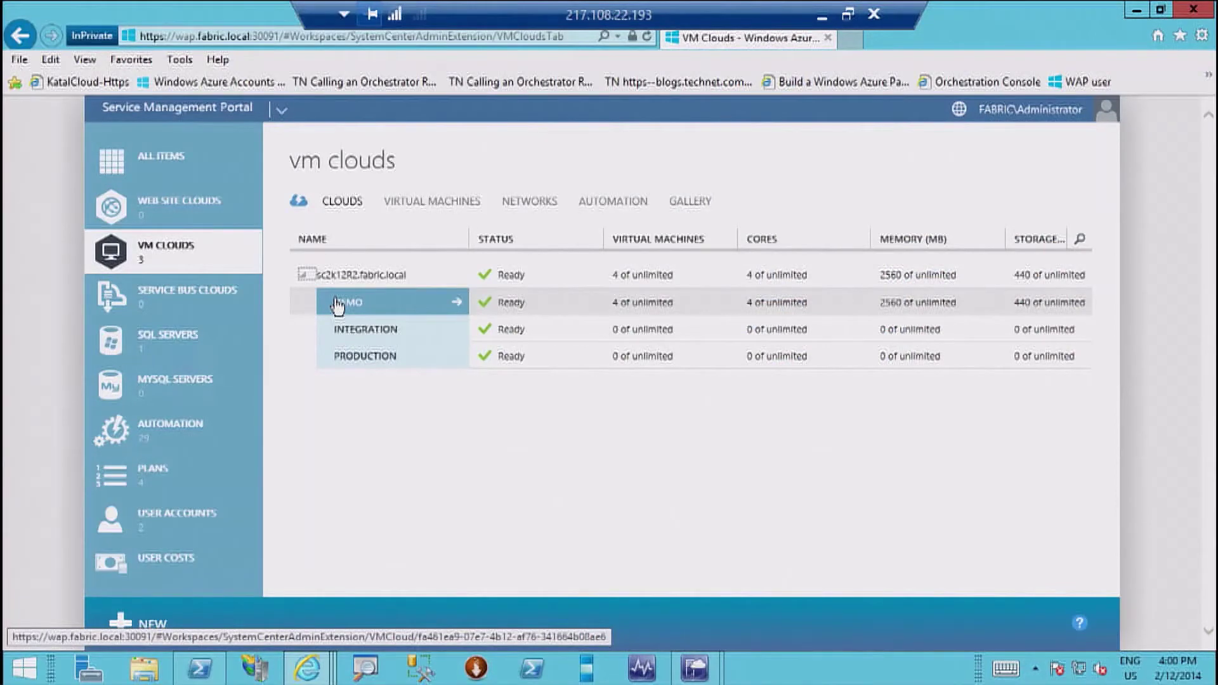
# Open the DEMO plan's dashboard and examine its sign-up chart and plan services up close.
pyautogui.click(167, 472)
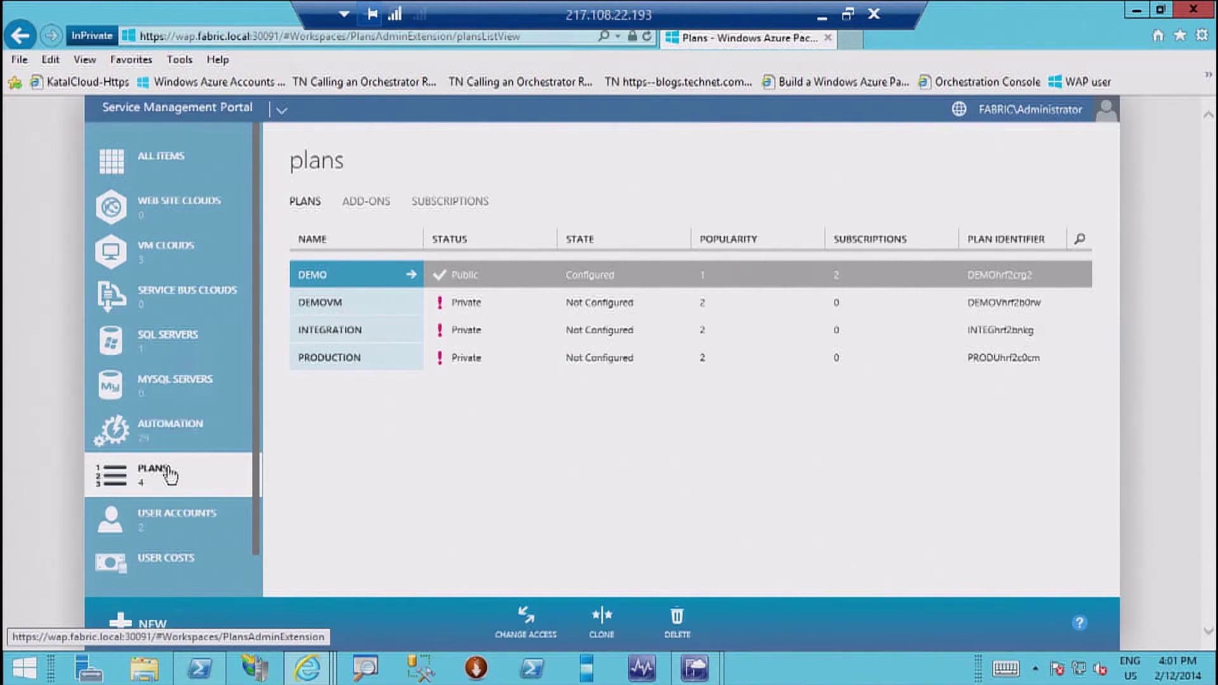
pyautogui.click(411, 278)
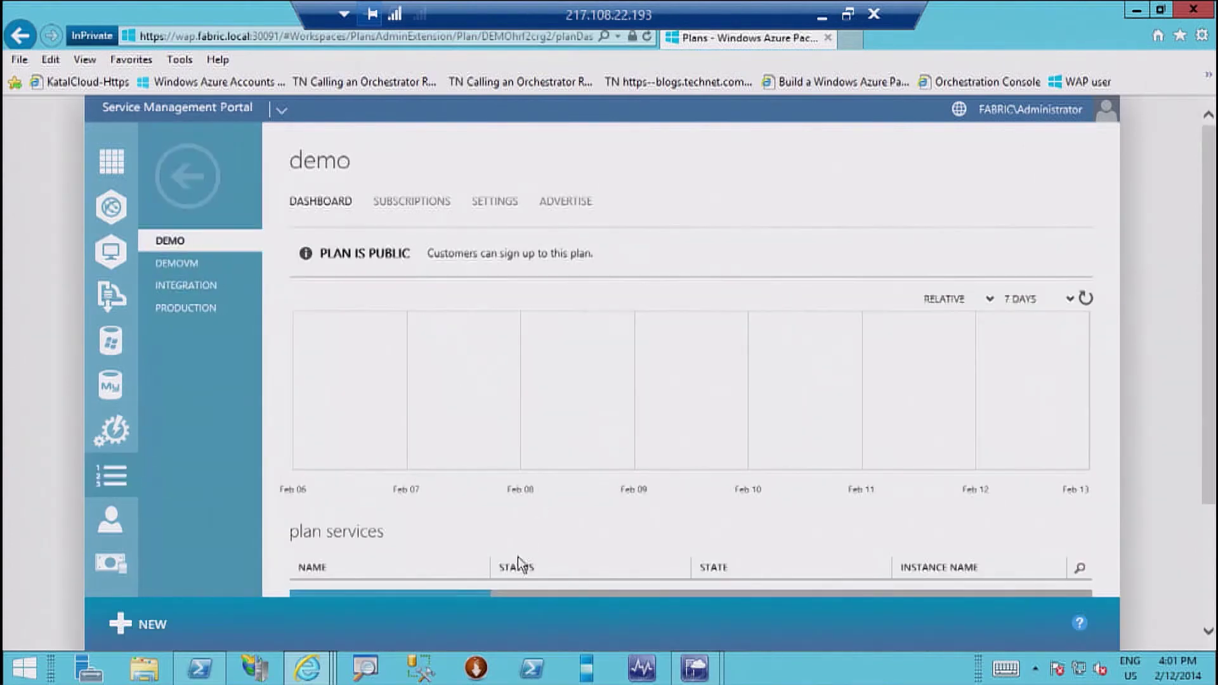
pyautogui.scroll(-3, 504, 520)
pyautogui.scroll(3, 396, 444)
pyautogui.scroll(-3, 444, 501)
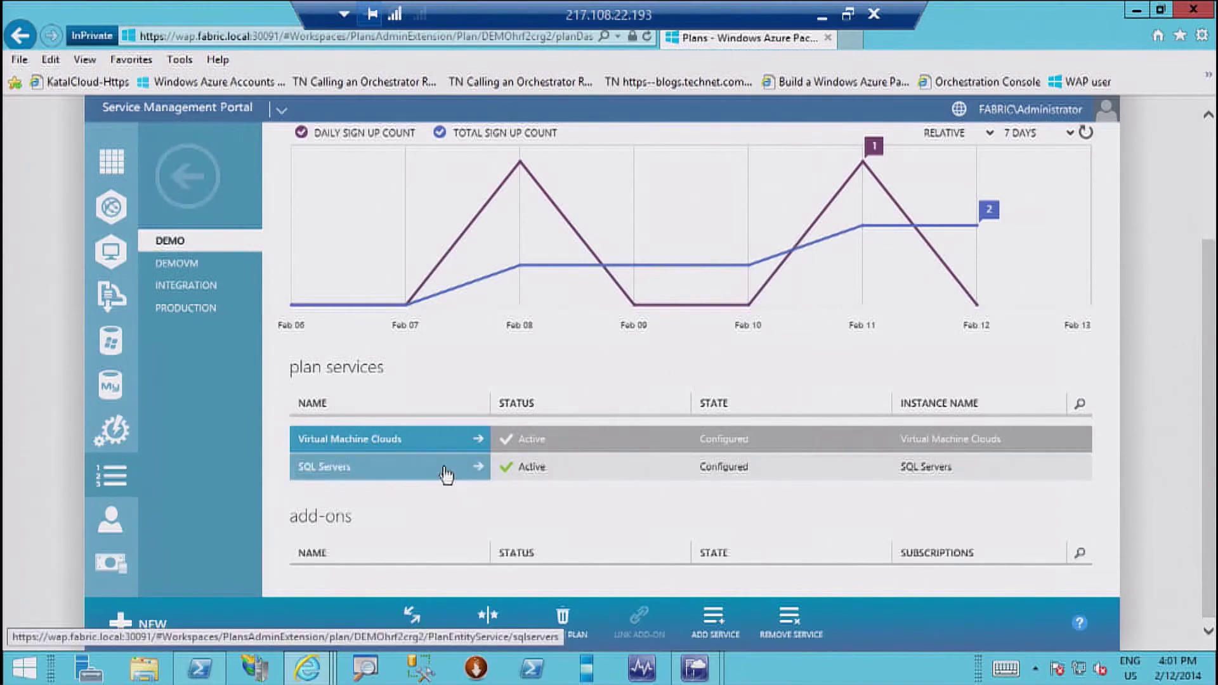
pyautogui.hotkey('ctrl', '1')
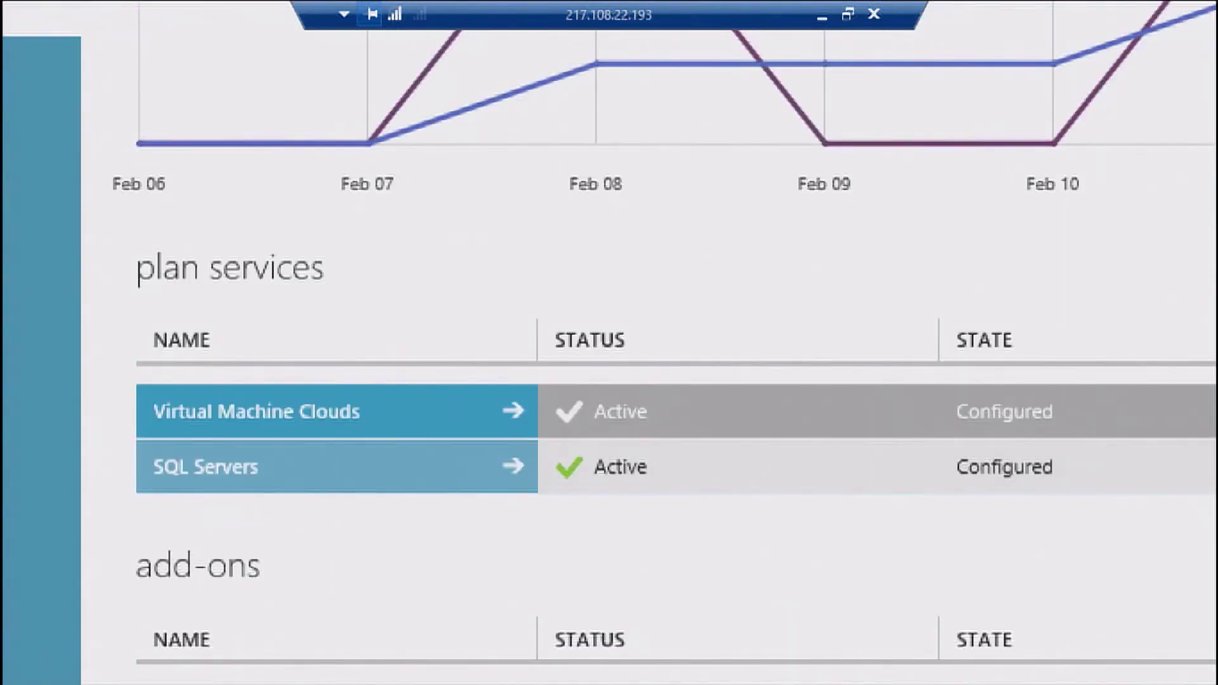